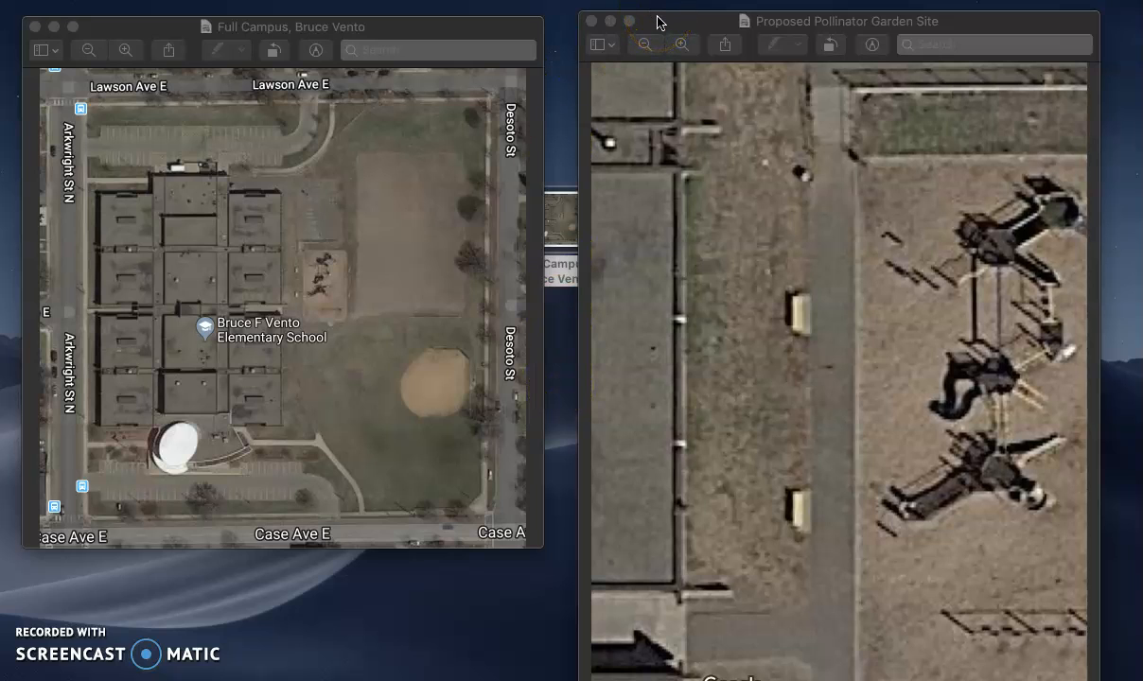
Rename the "Proposed Pollinator Garden Site" image file as "Proposed Pollinator Garden Site, Winter 2019"
click(416, 27)
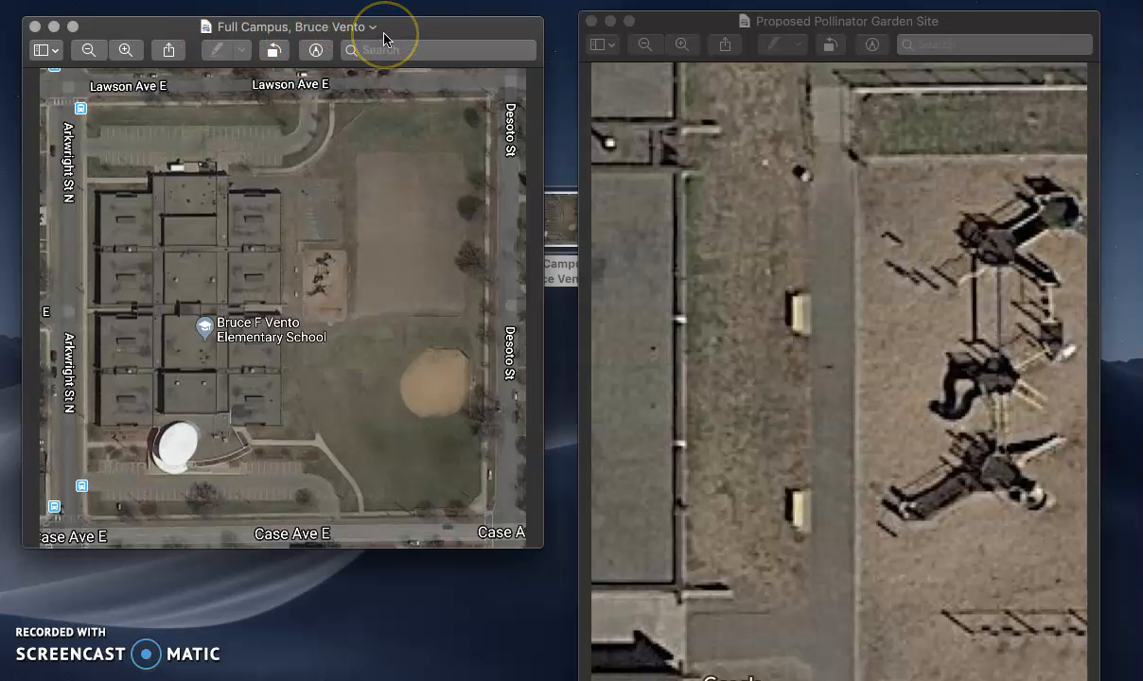
click(795, 26)
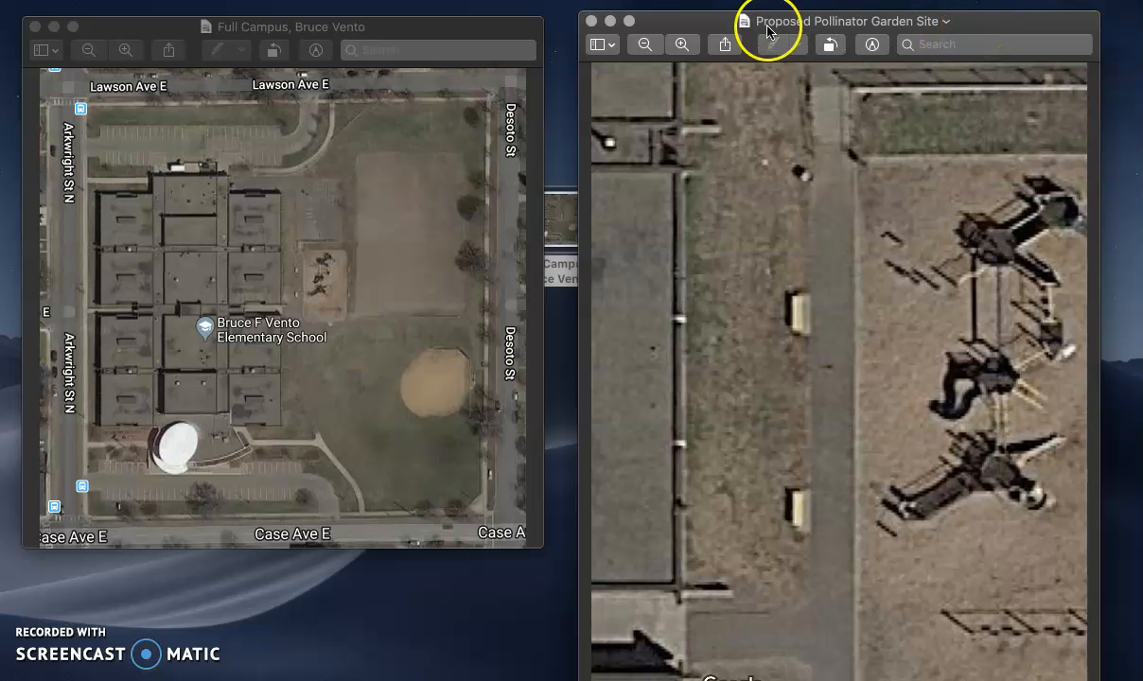
click(945, 23)
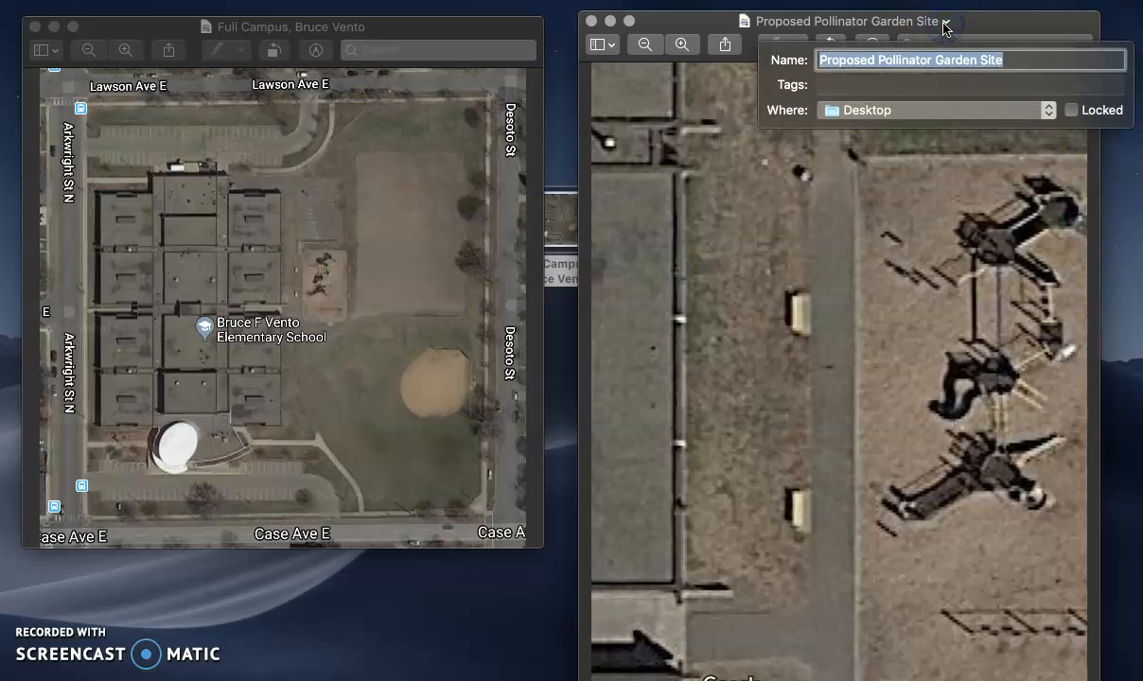
click(1010, 59)
text(,)
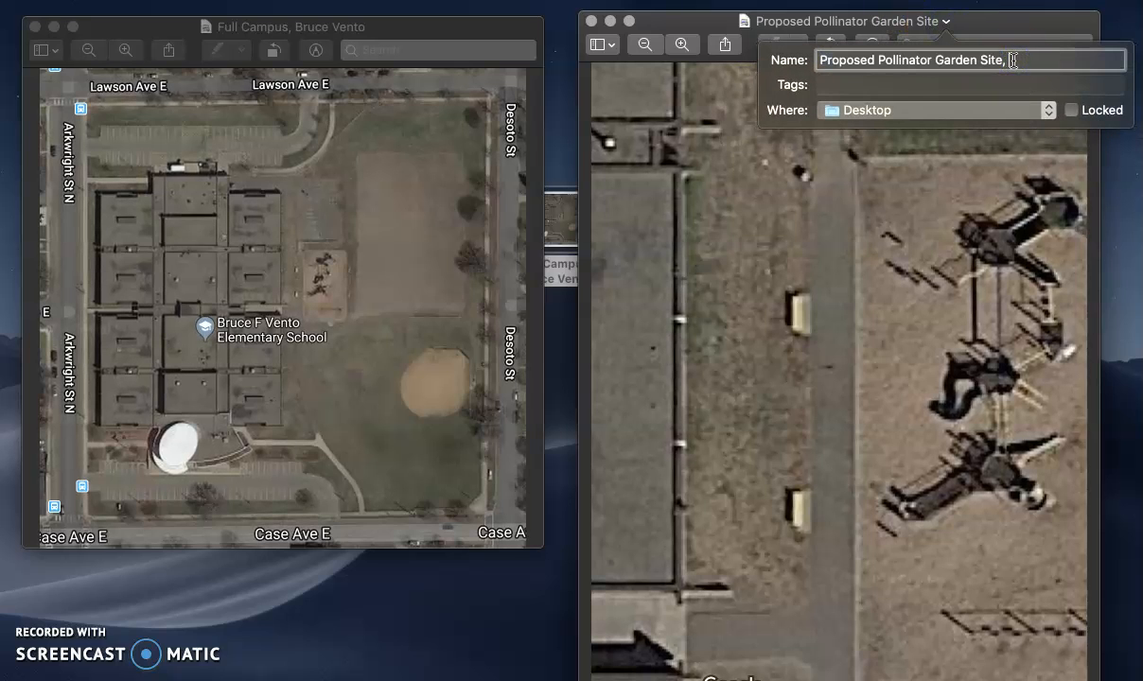
text(EWinter 2019)
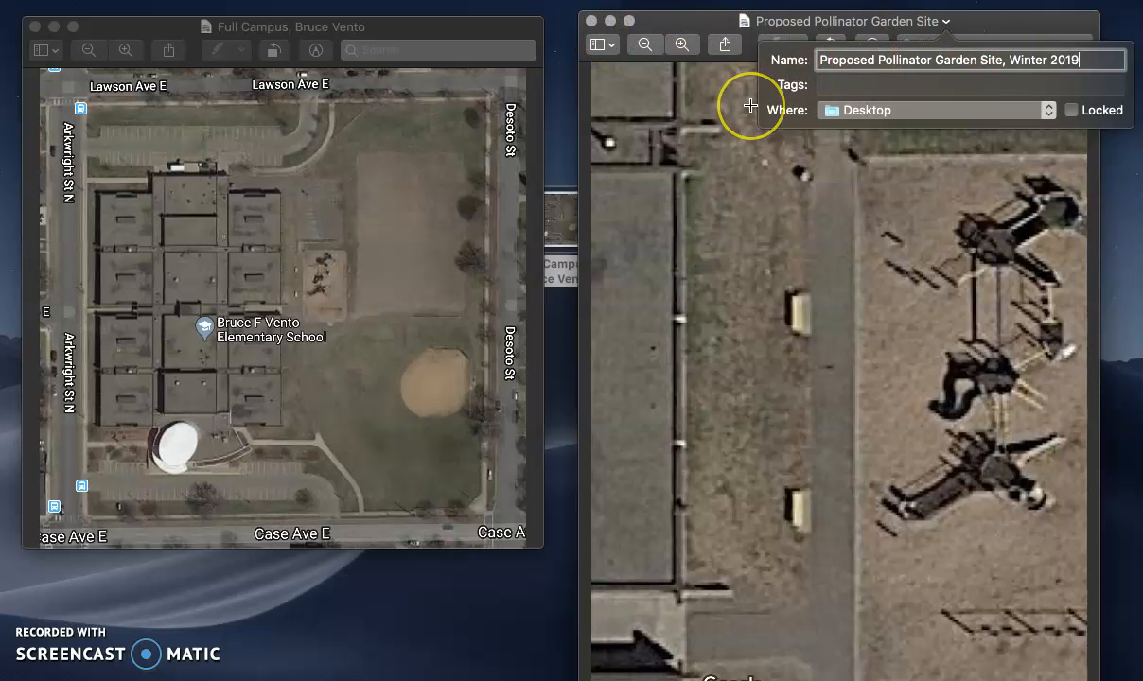
click(704, 104)
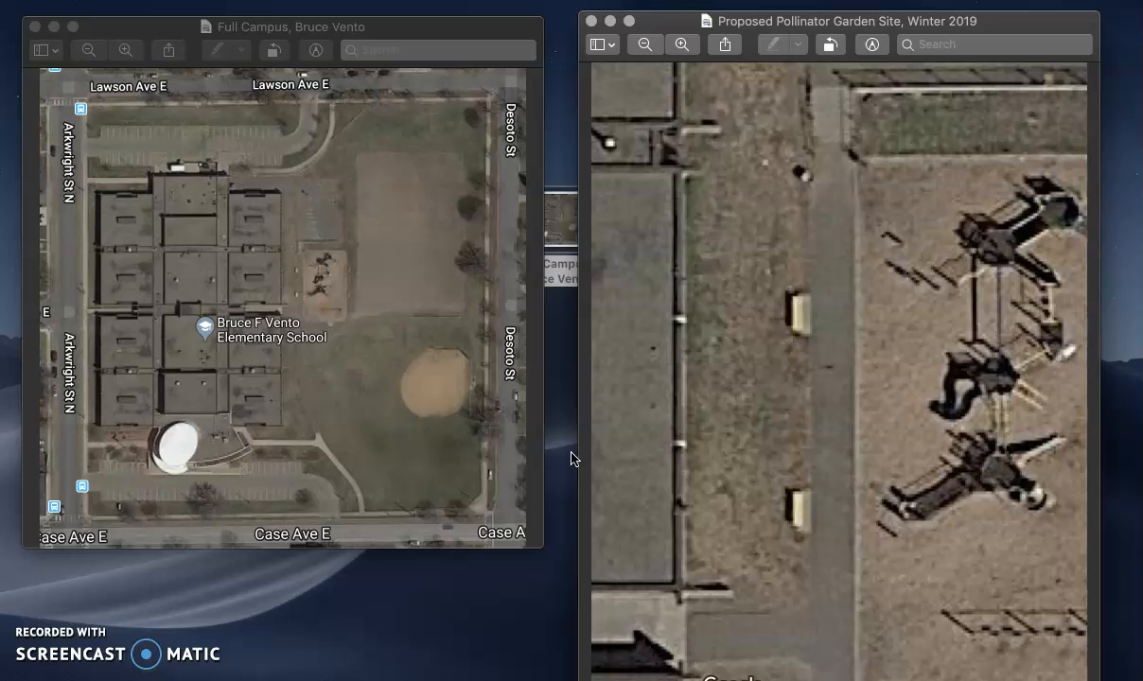
click(531, 560)
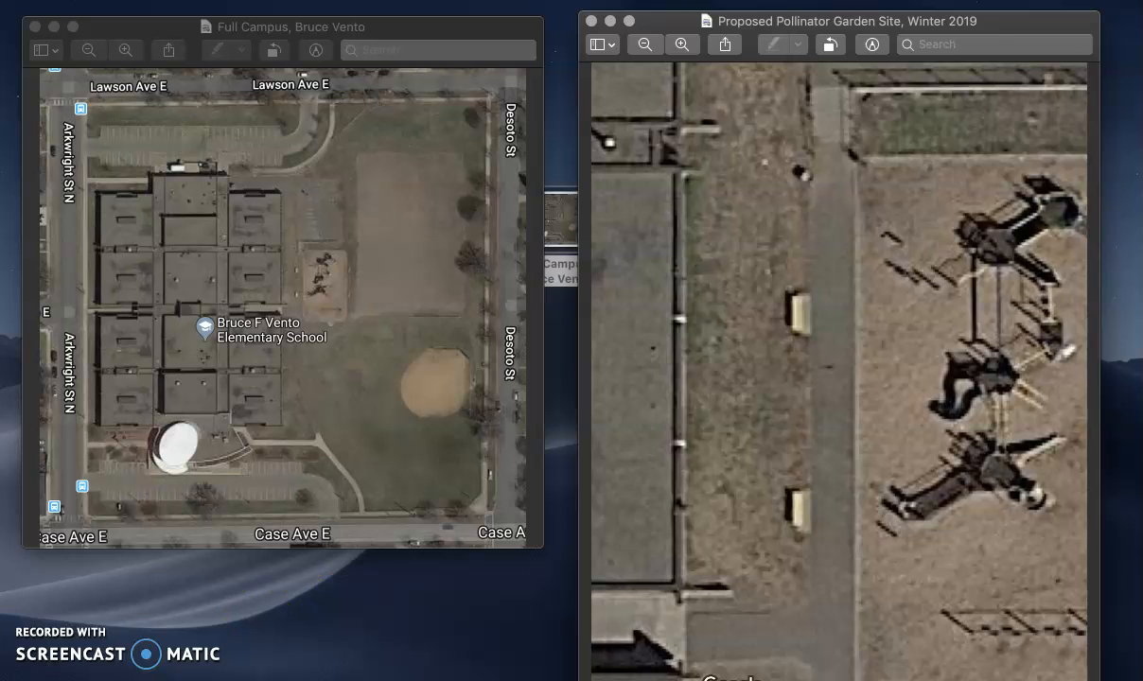
Switch to the Pages document and extend its date line with ", created 12/12/19, modified 12/20/19"
key(super+Tab)
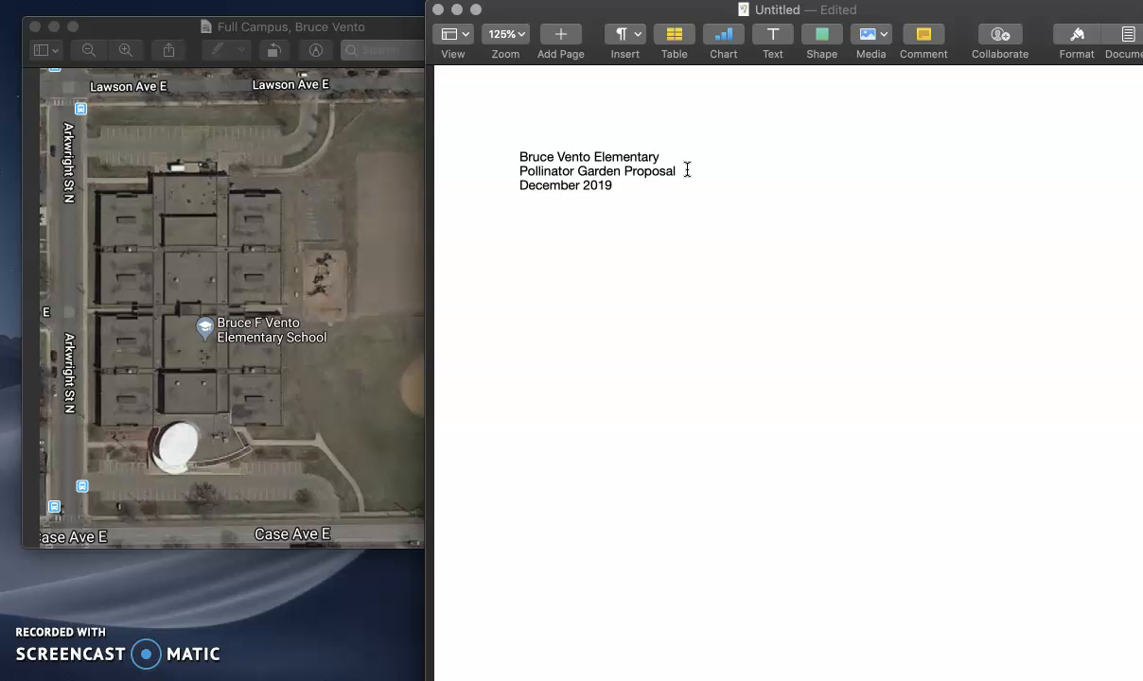
click(606, 192)
text(C)
key(BackSpace)
key(BackSpace)
text(, created 12/12/19, modified 12)
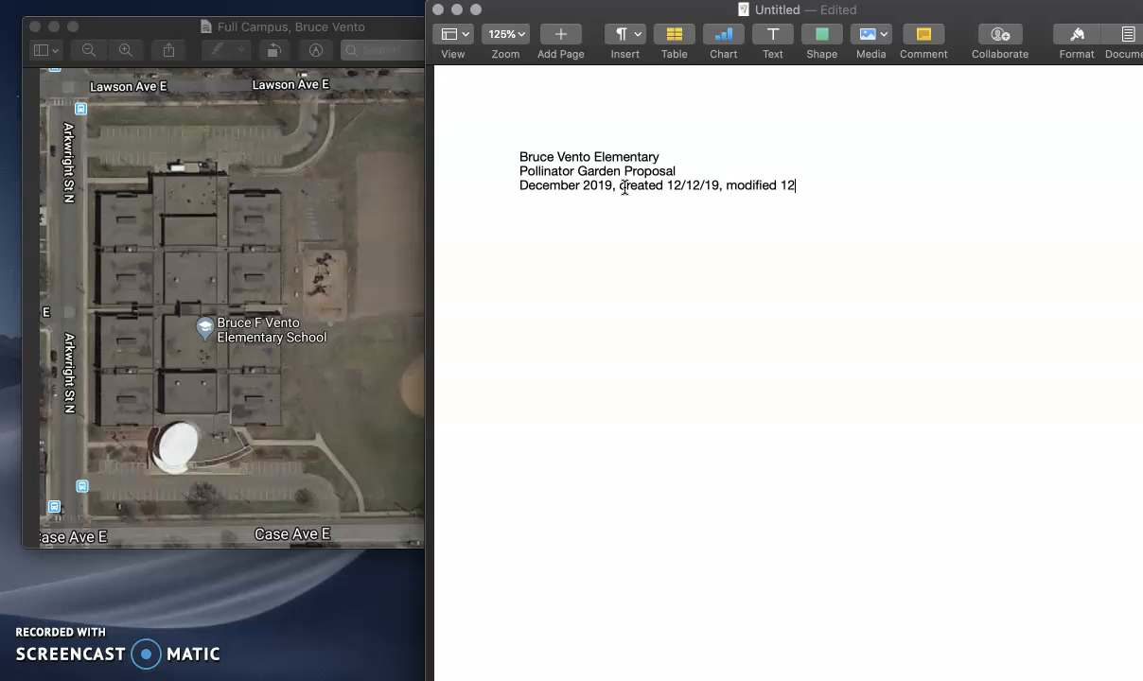
text(/20/19)
click(612, 214)
click(537, 189)
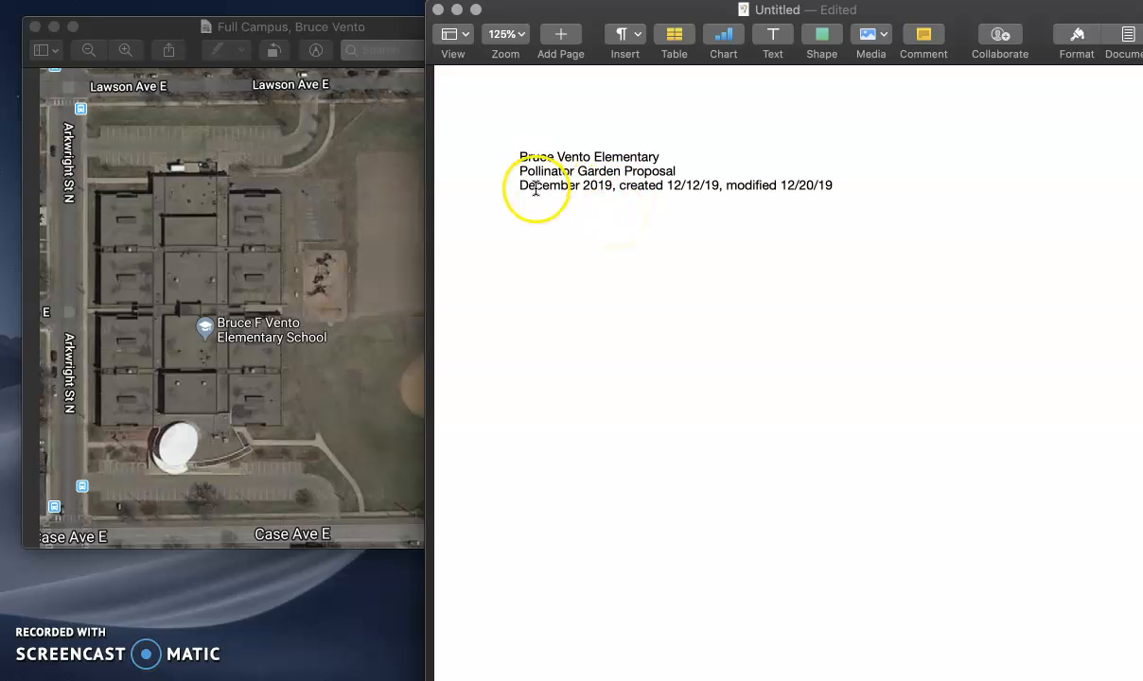
click(862, 181)
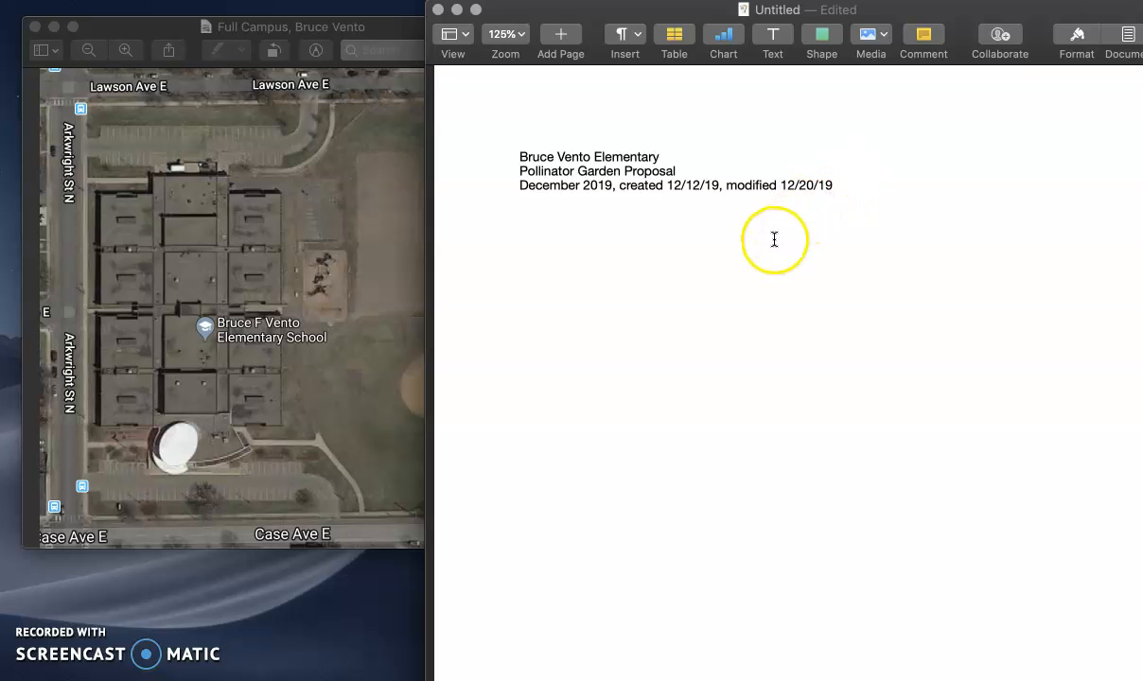
Close the Full Campus image window and move the document window aside to uncover the image file on the desktop
click(126, 179)
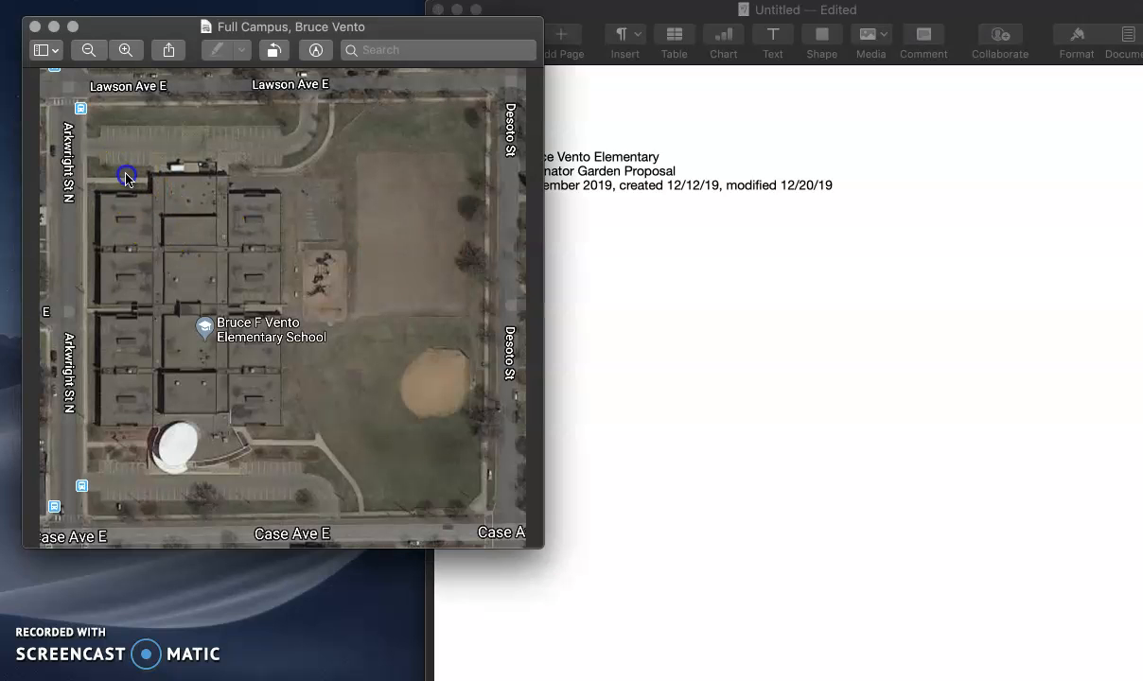
drag(218, 202, 286, 233)
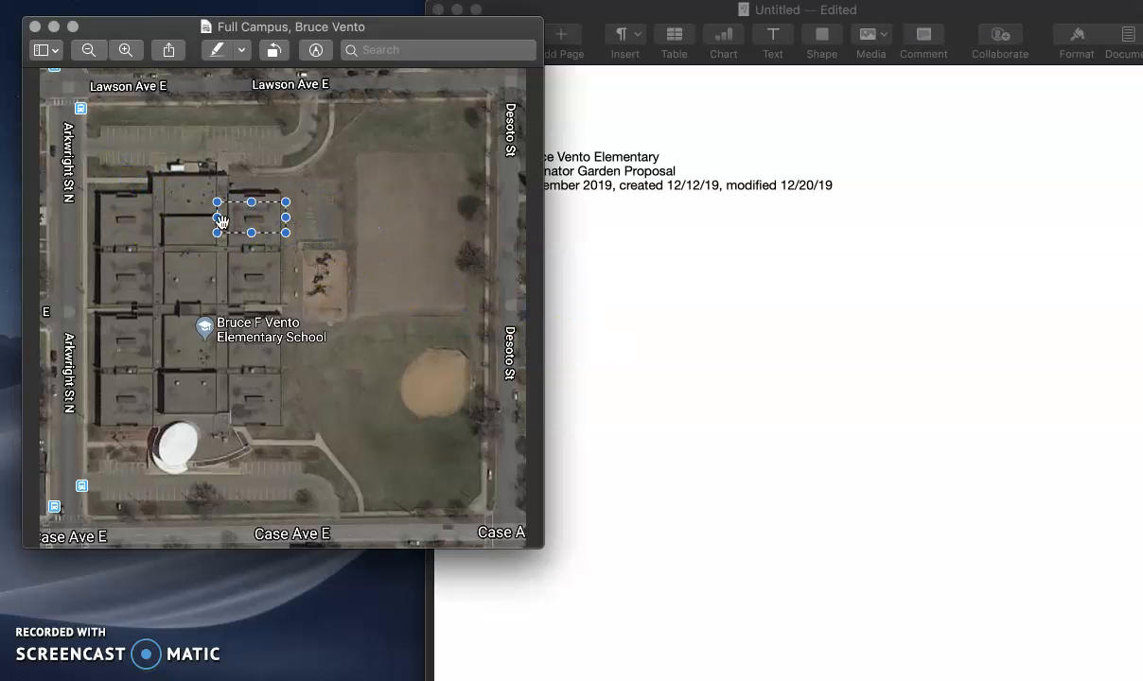
click(241, 568)
click(35, 29)
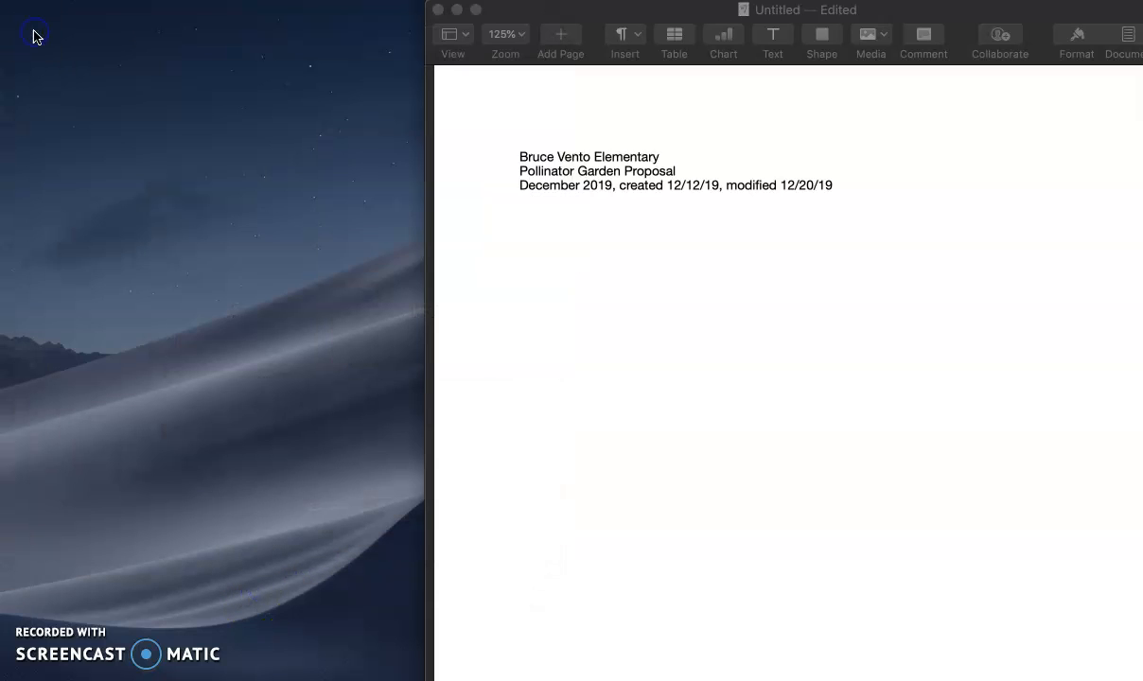
drag(535, 23, 884, 2)
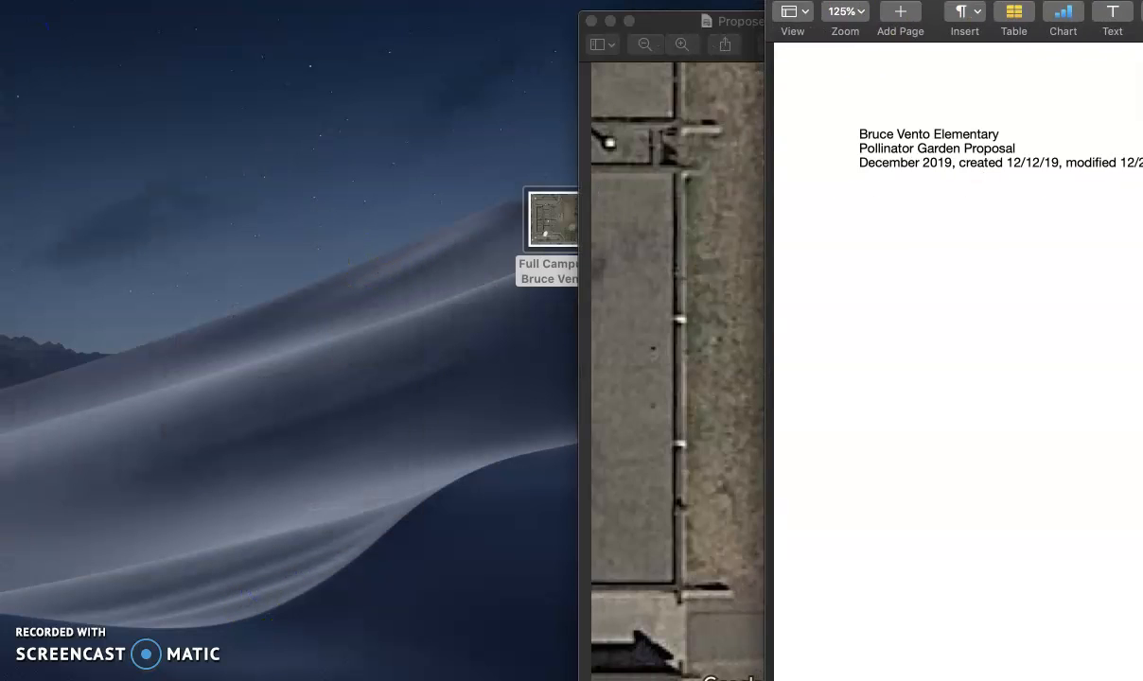
Preview the desktop file "Full Campus, Bruce Vento" and insert it as an image into the Pages document
click(556, 227)
key(space)
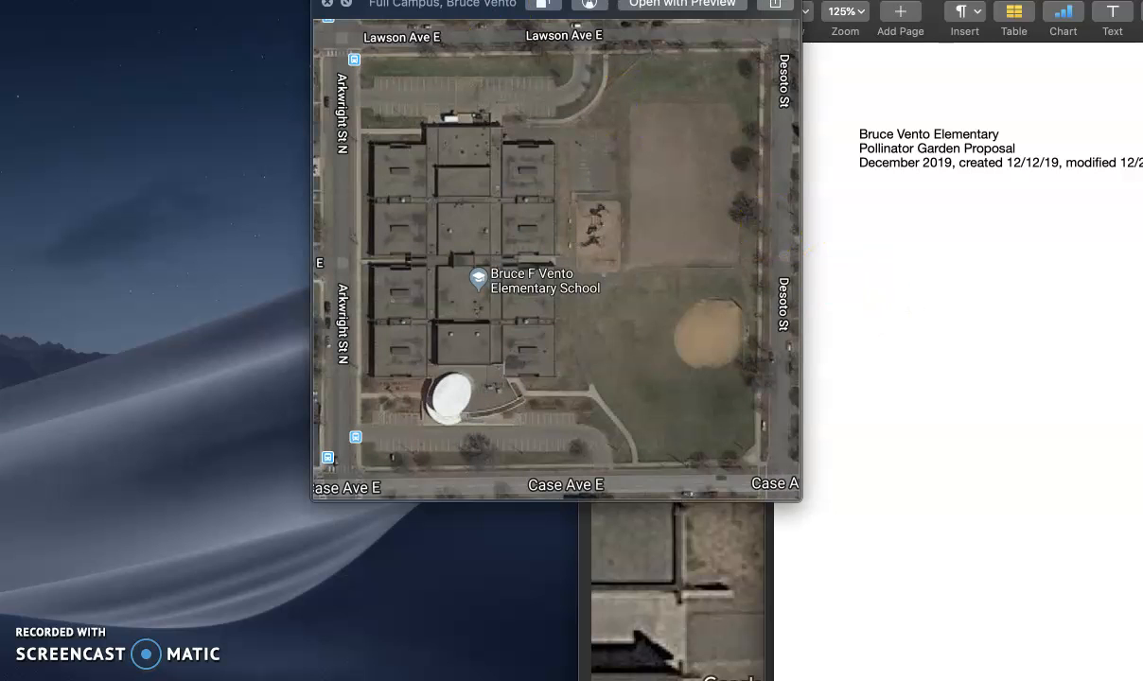
click(326, 4)
drag(547, 214, 963, 320)
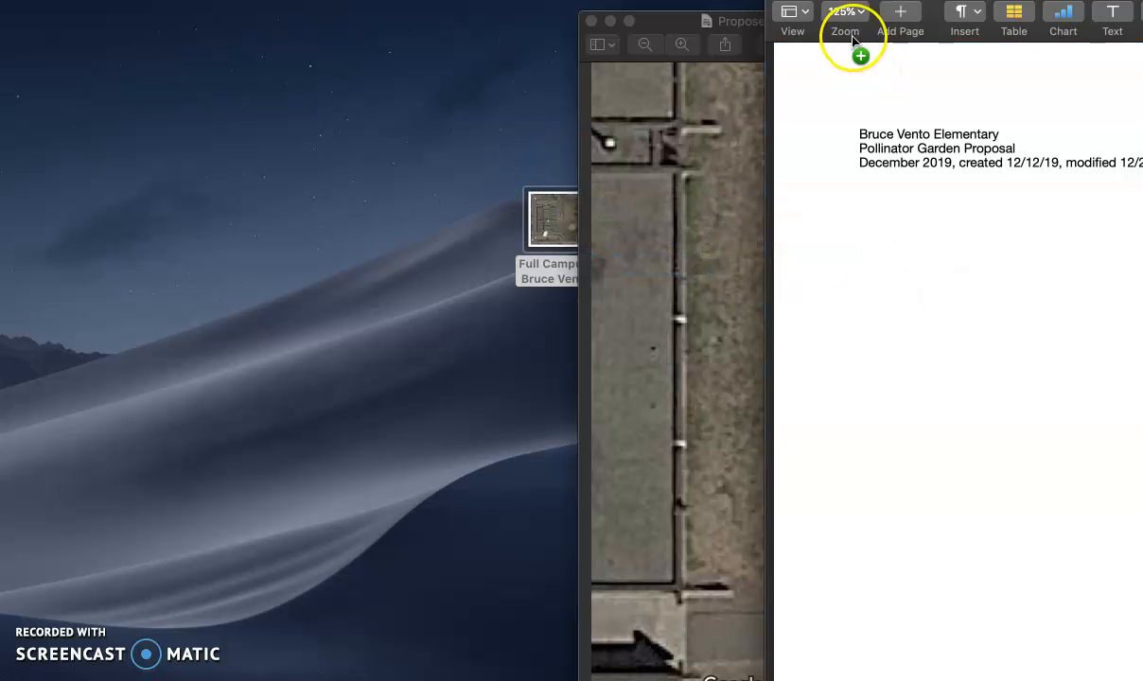
Position the campus image below the heading text and add a blank line after the date line
drag(832, 1, 128, 0)
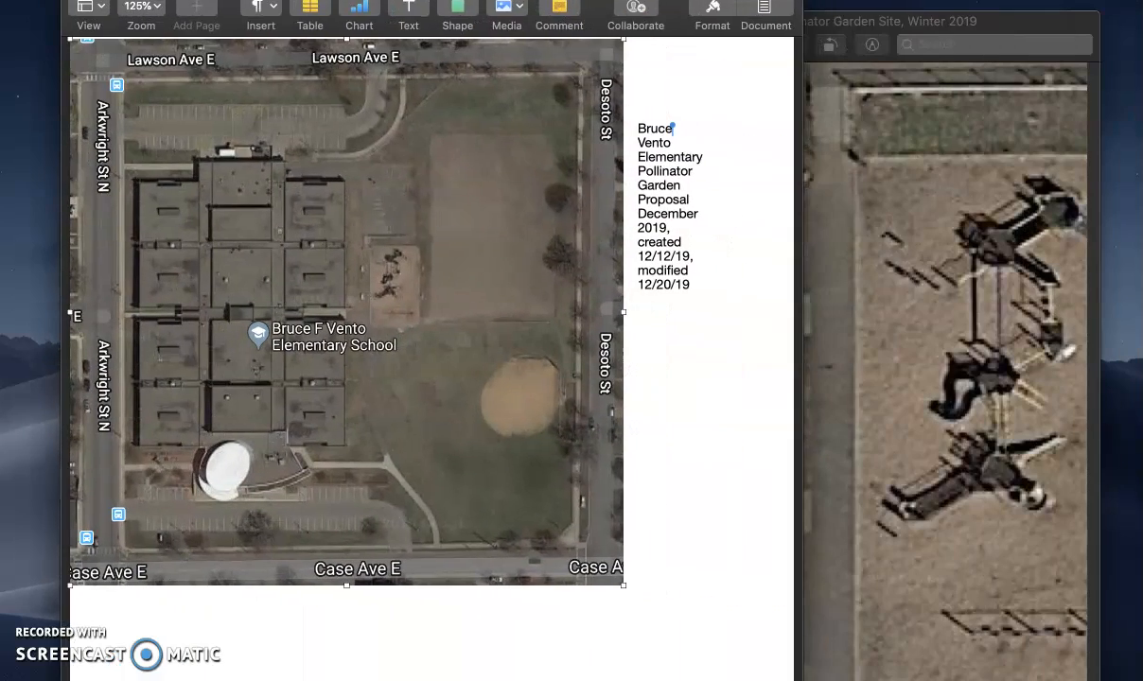
drag(318, 93, 416, 244)
scroll(542, 253, down, 5)
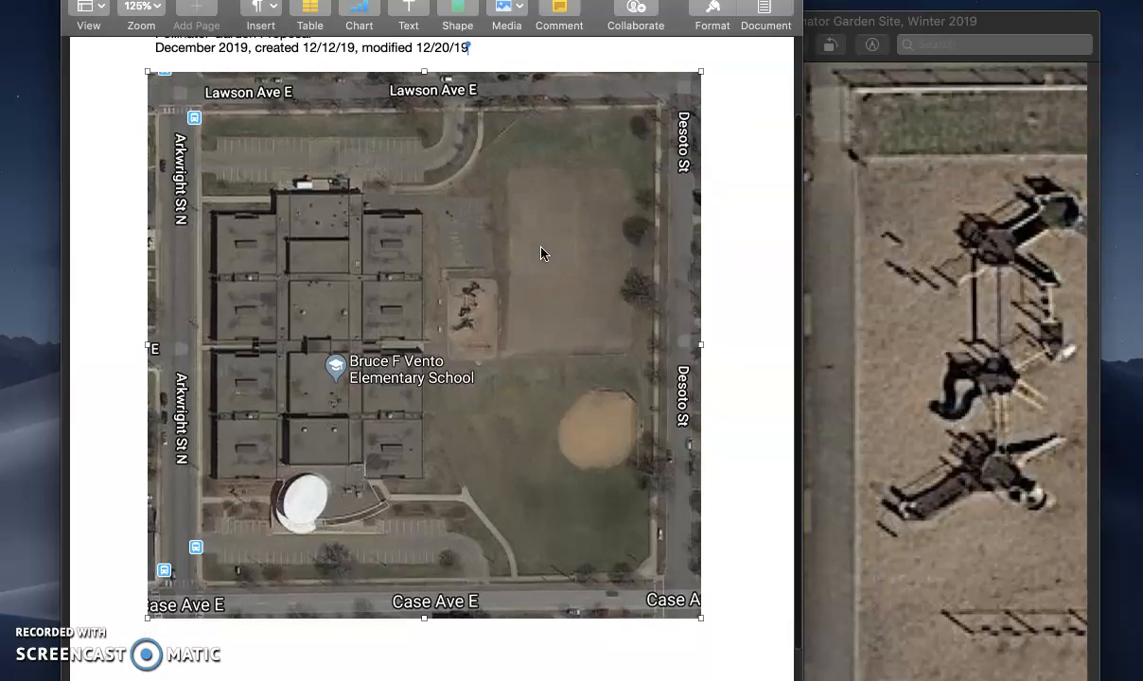
scroll(542, 253, up, 5)
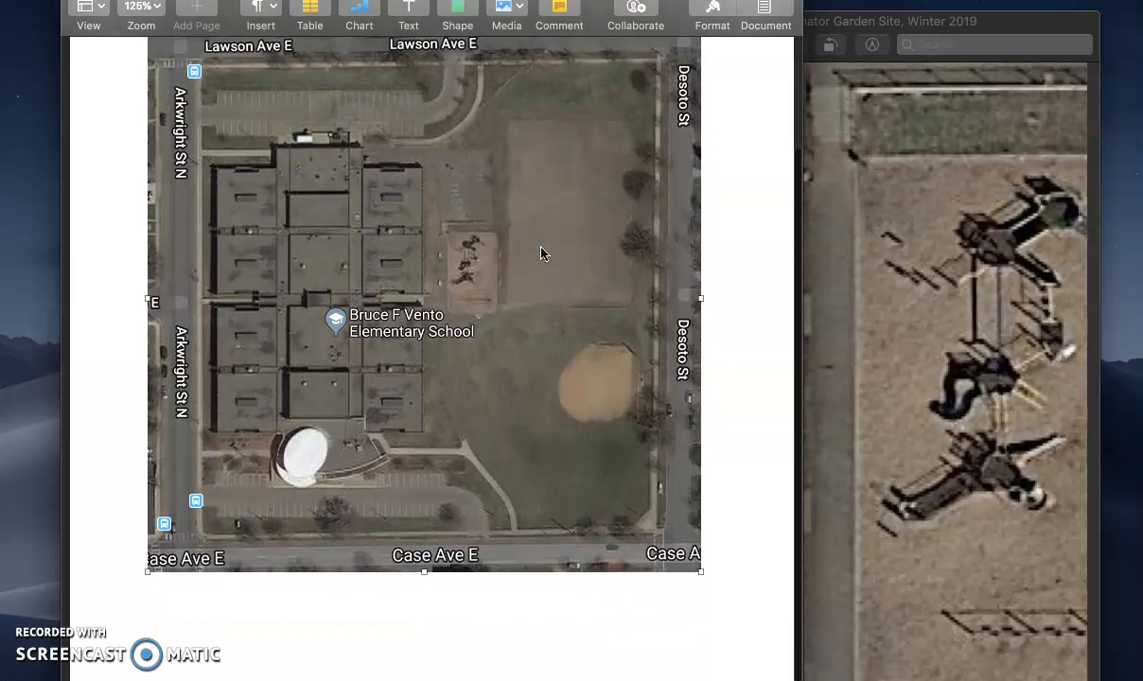
click(500, 85)
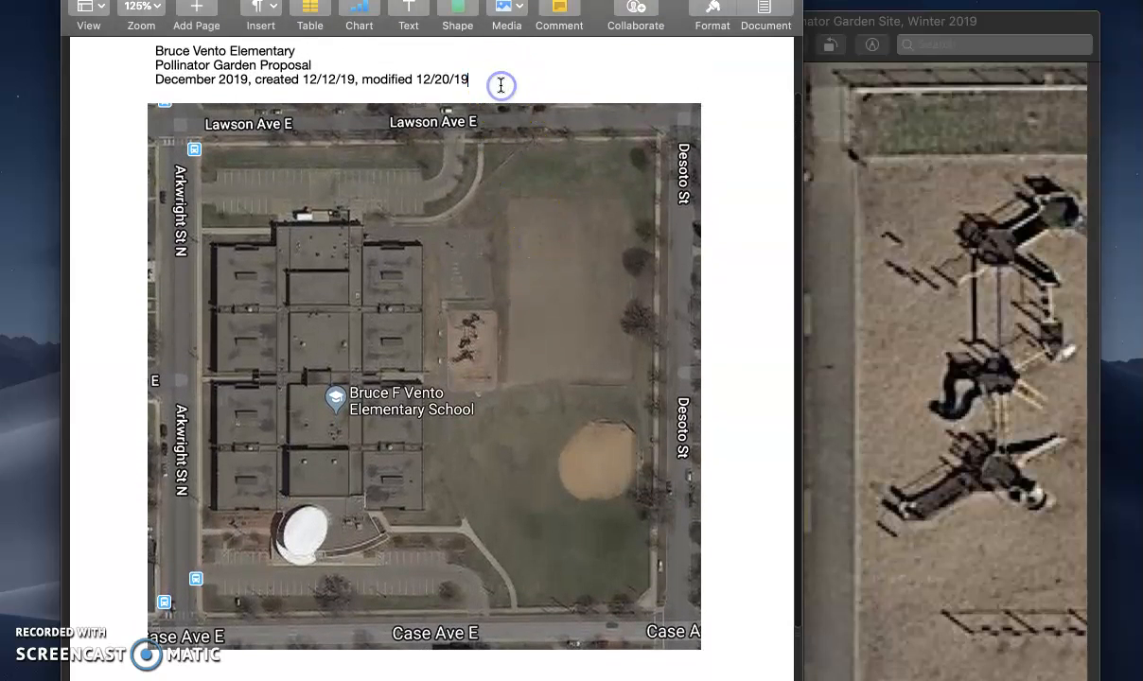
key(Return)
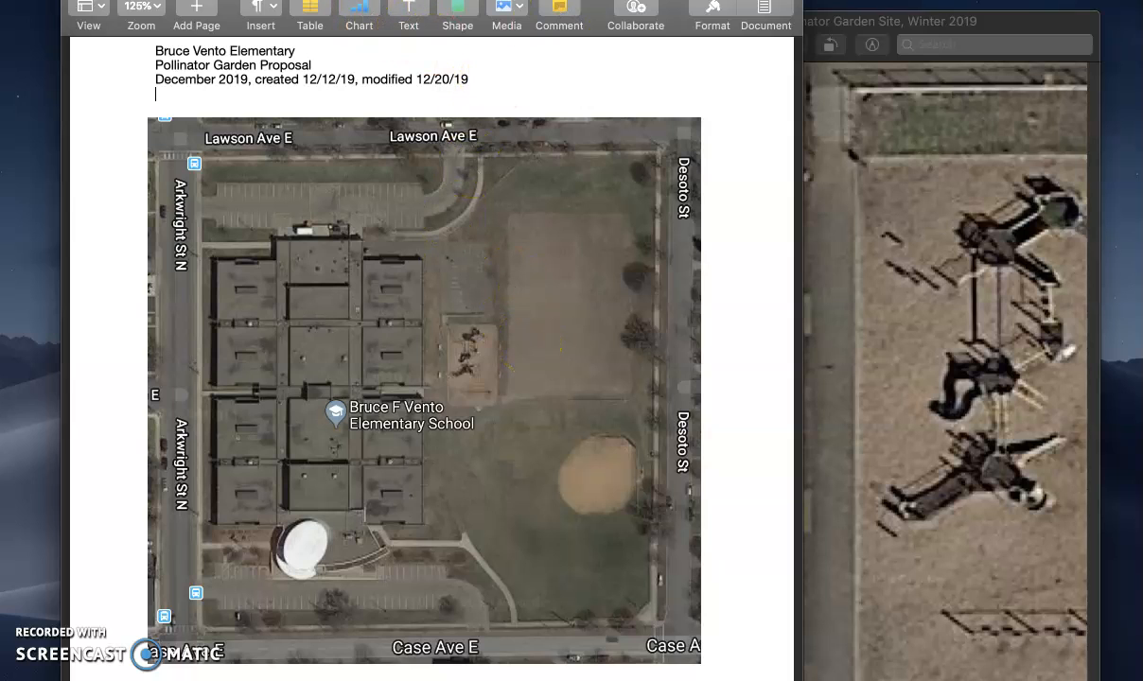
Insert a basic square shape and resize it into a narrow rectangle between the school building and the playground on the campus image
drag(556, 0, 552, 7)
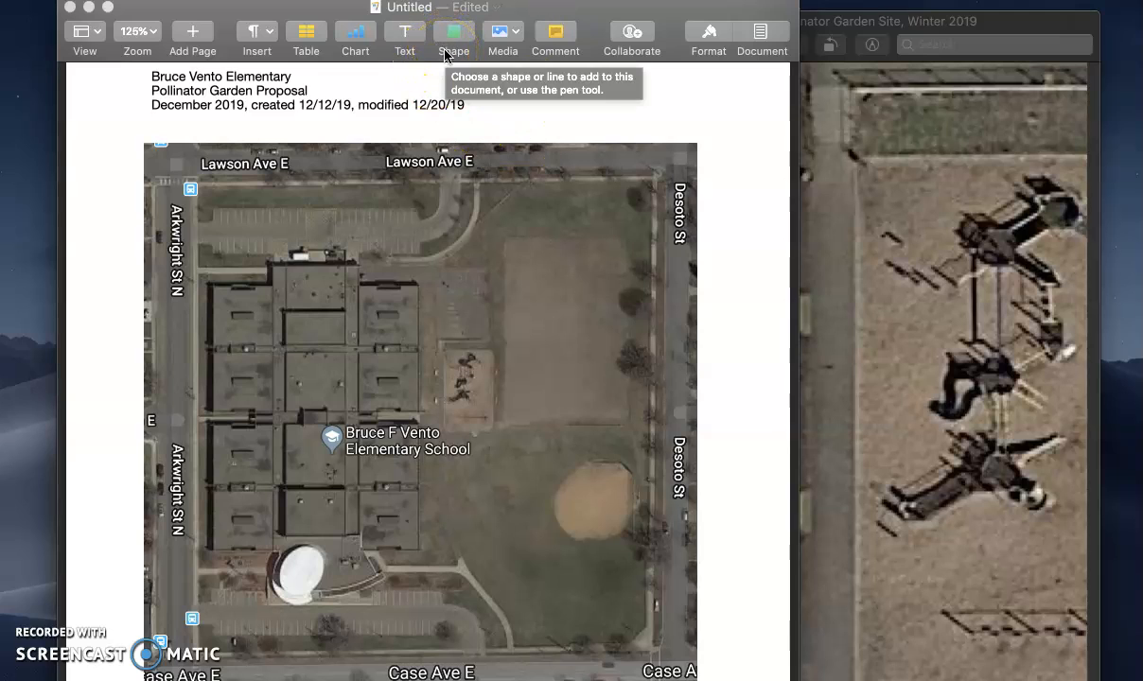
click(450, 34)
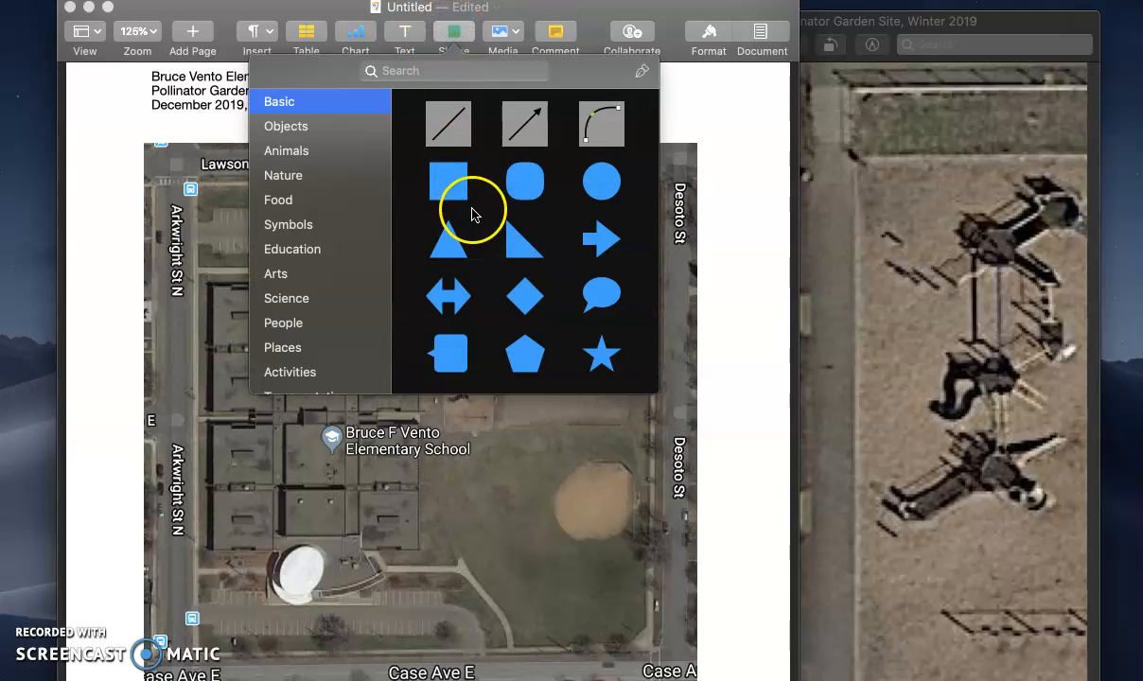
click(450, 182)
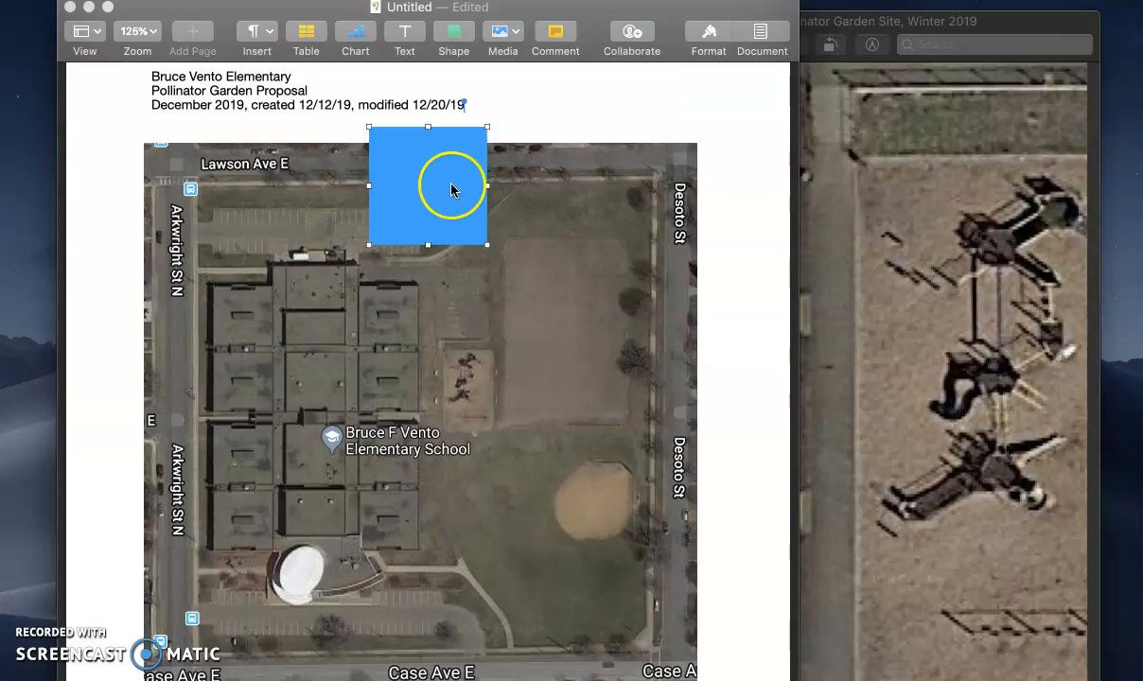
drag(434, 178, 480, 405)
drag(539, 467, 445, 416)
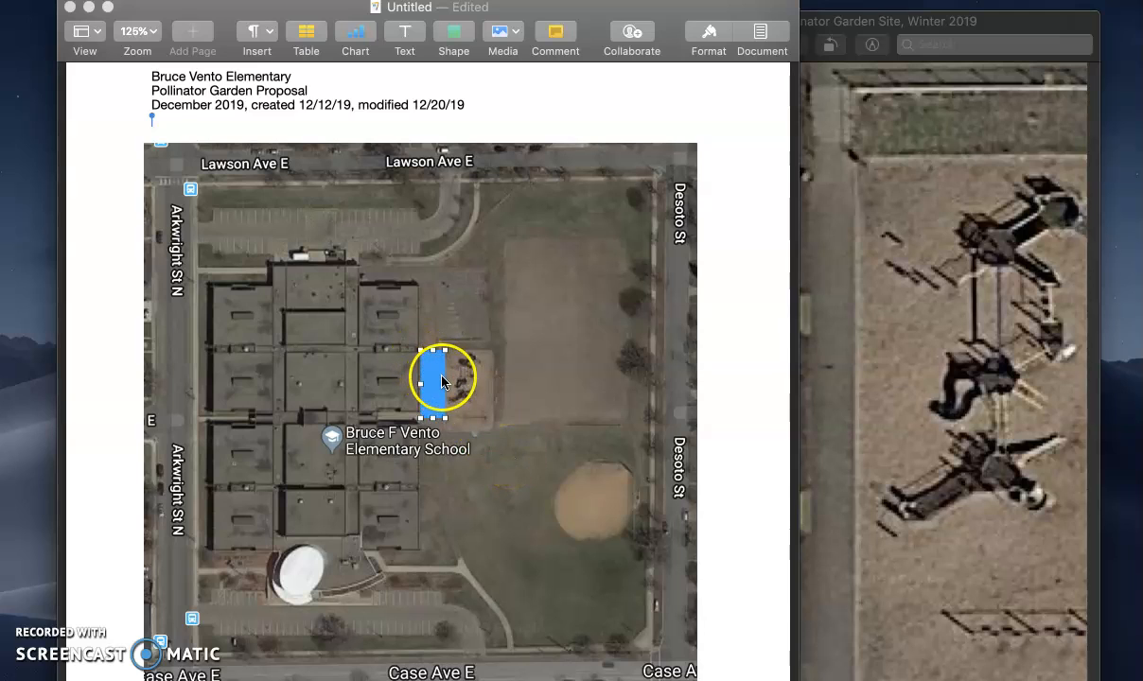
drag(445, 384, 427, 358)
drag(427, 416, 425, 409)
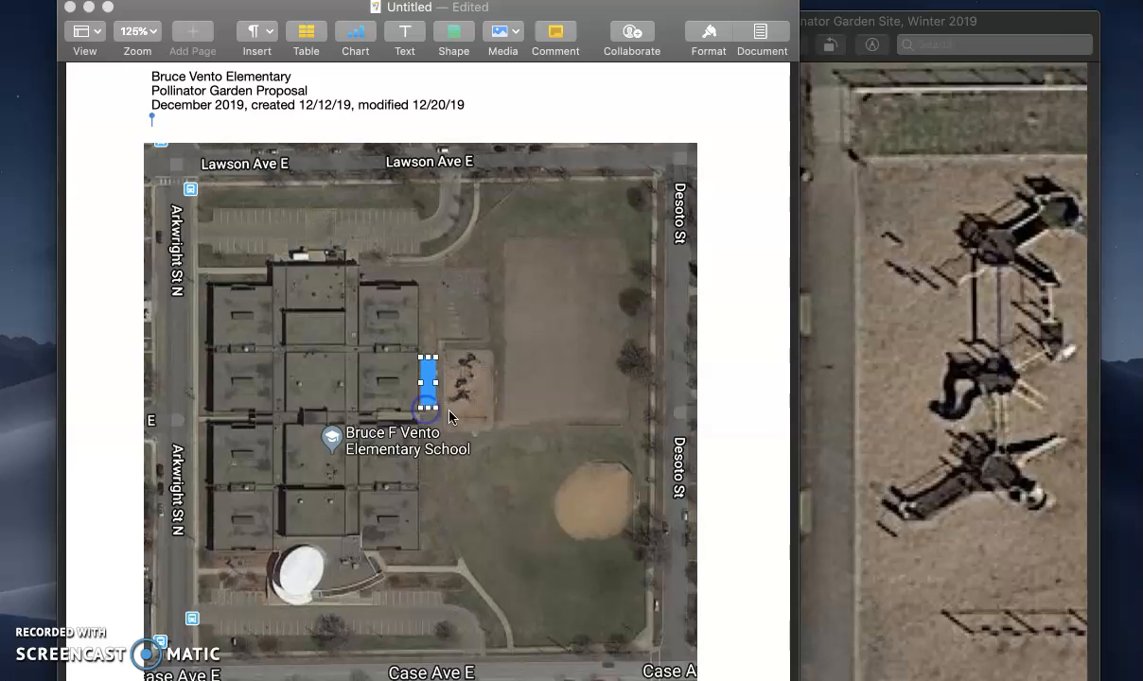
click(502, 437)
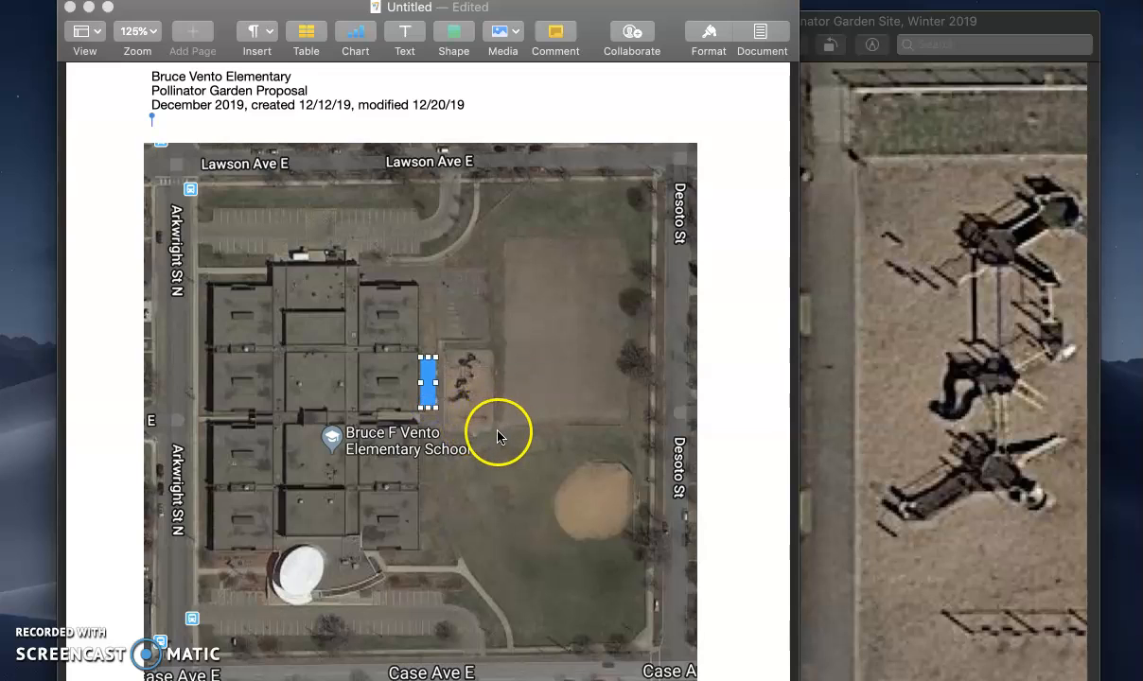
click(766, 332)
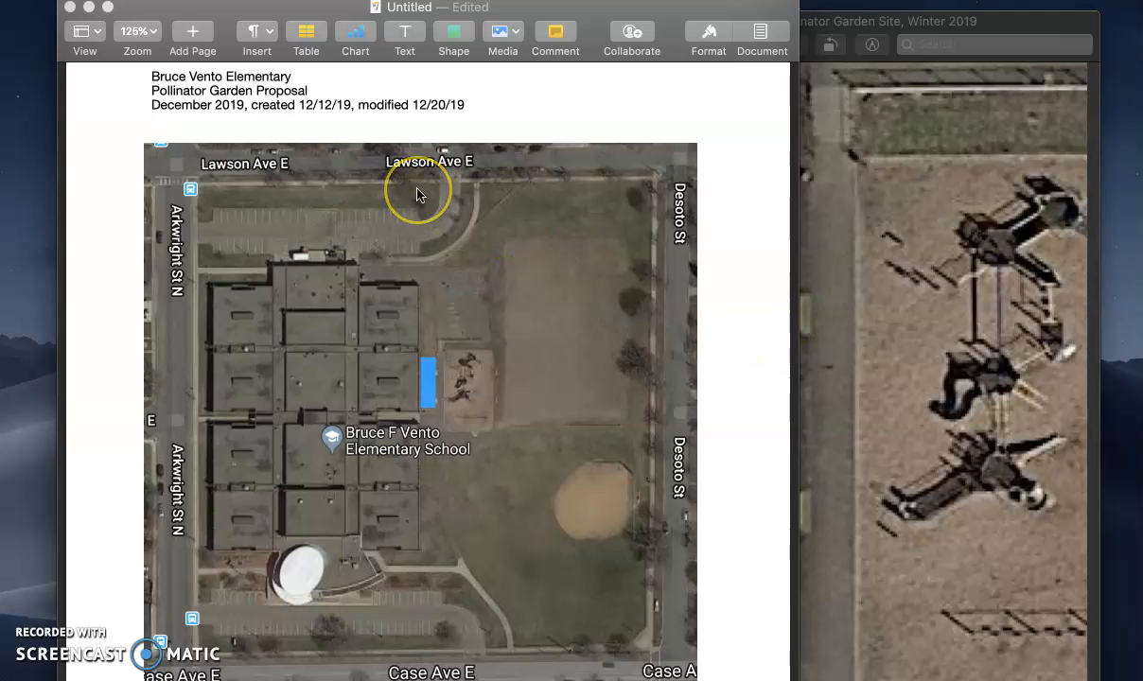
Try moving the campus image independently of the blue rectangle, and undo the move
click(425, 382)
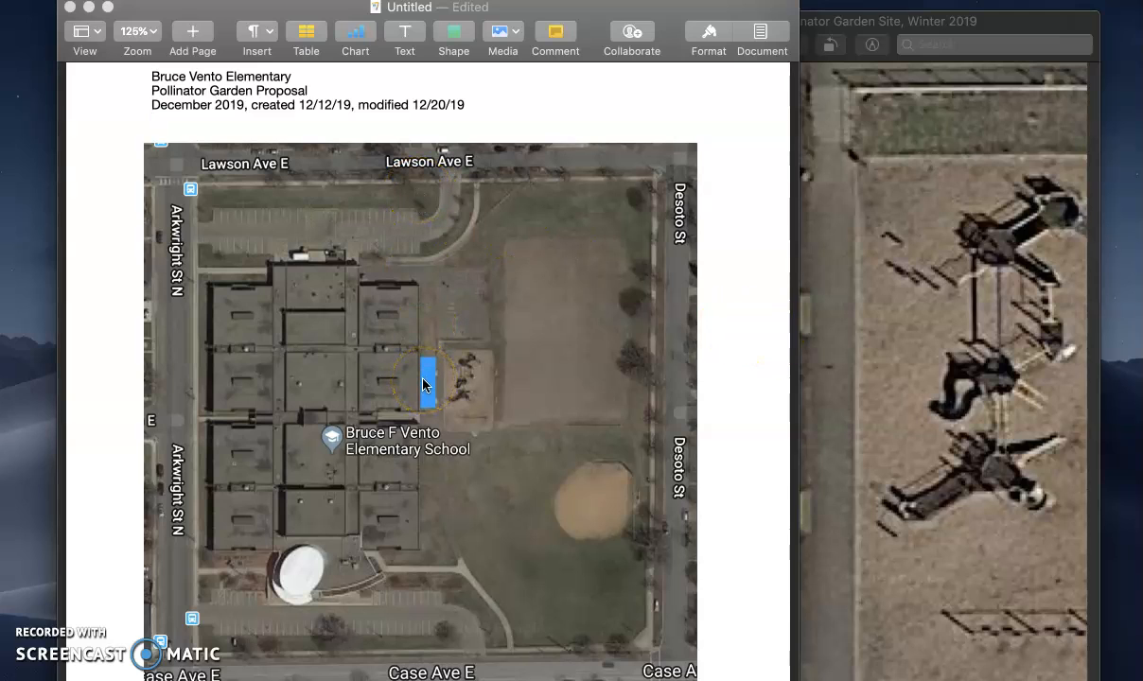
drag(544, 286, 621, 283)
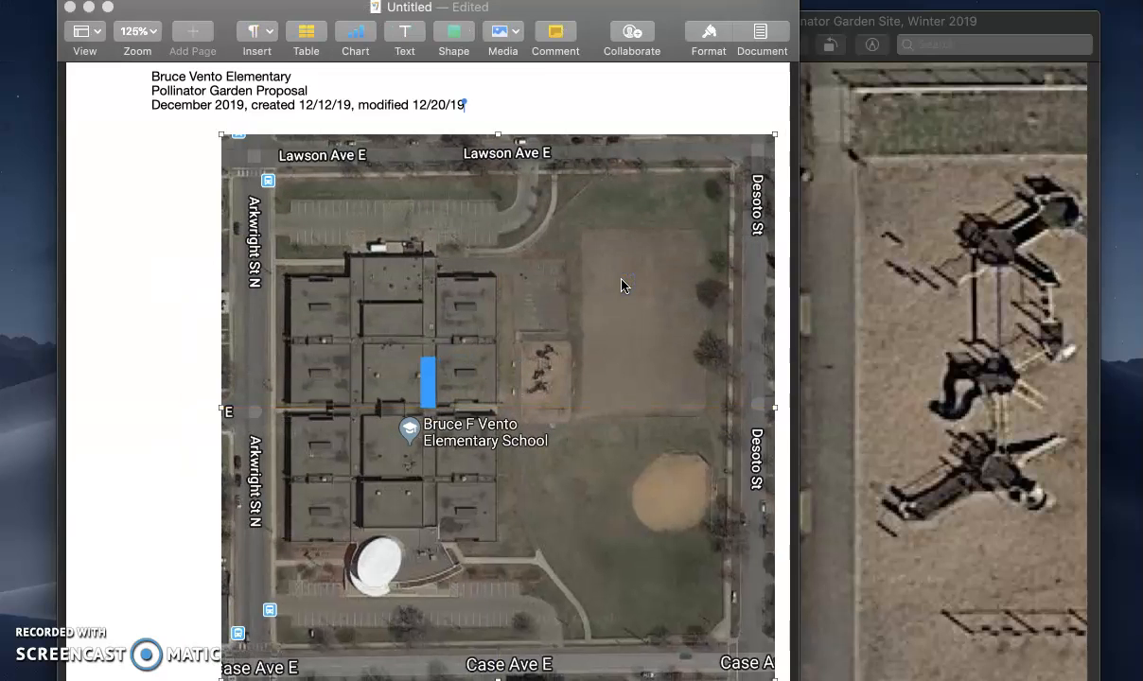
key(super+z)
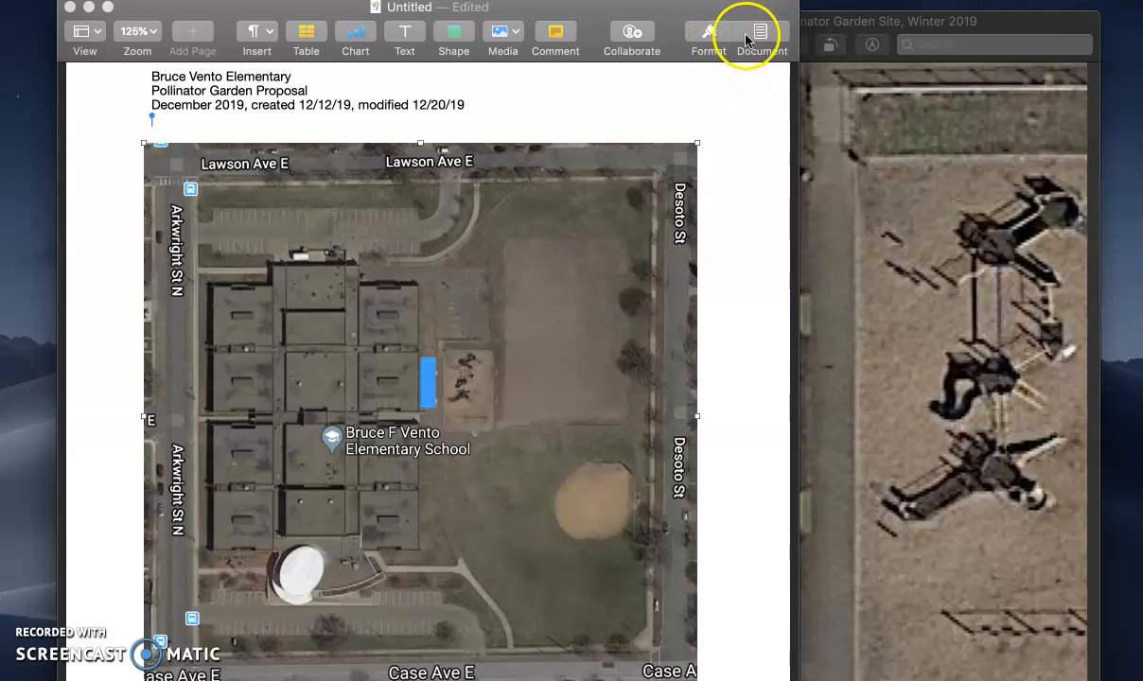
Group the blue rectangle with the campus image and move the group slightly up toward the date line
click(705, 38)
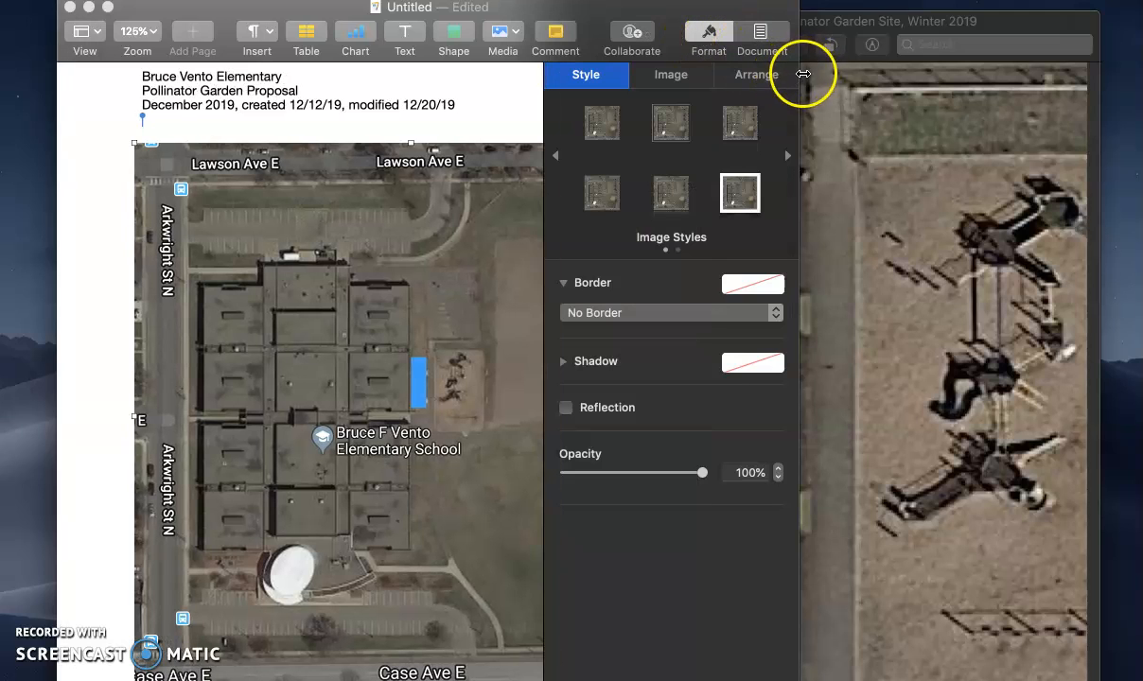
drag(798, 73, 1083, 97)
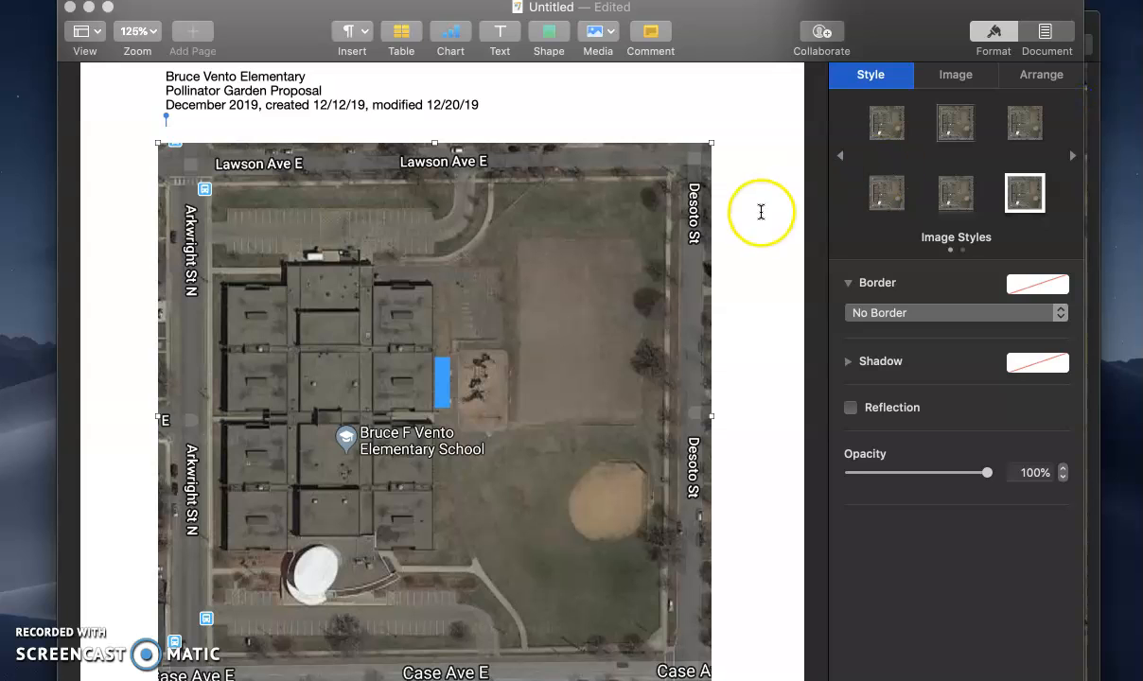
click(448, 385)
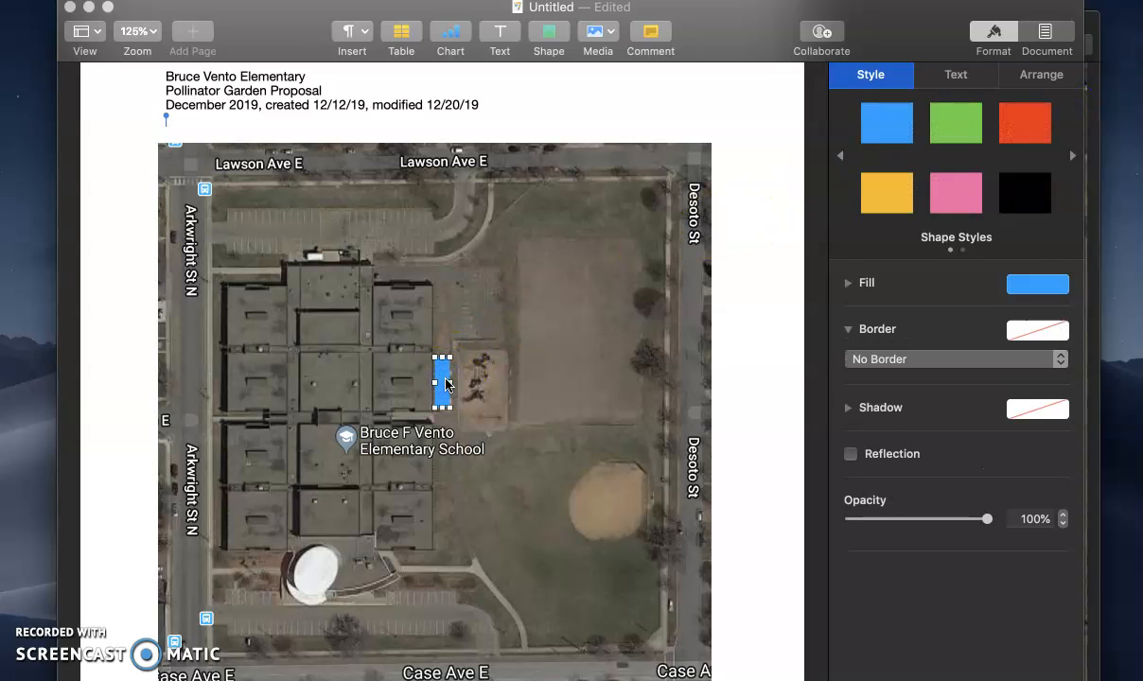
shift+click(637, 192)
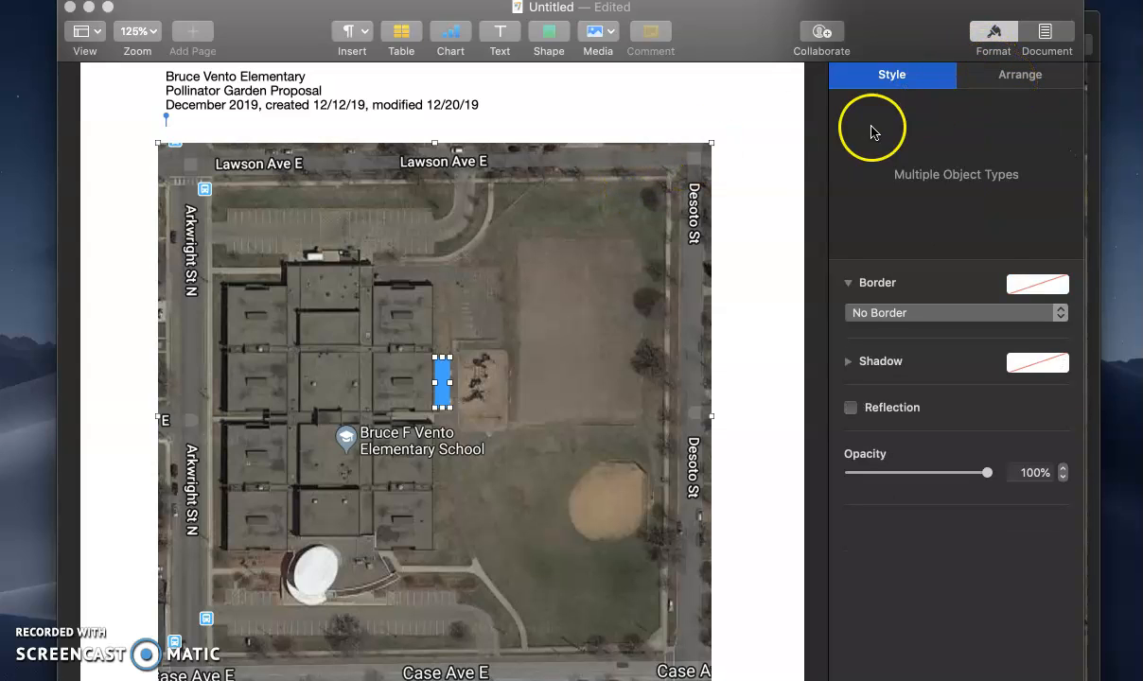
click(990, 75)
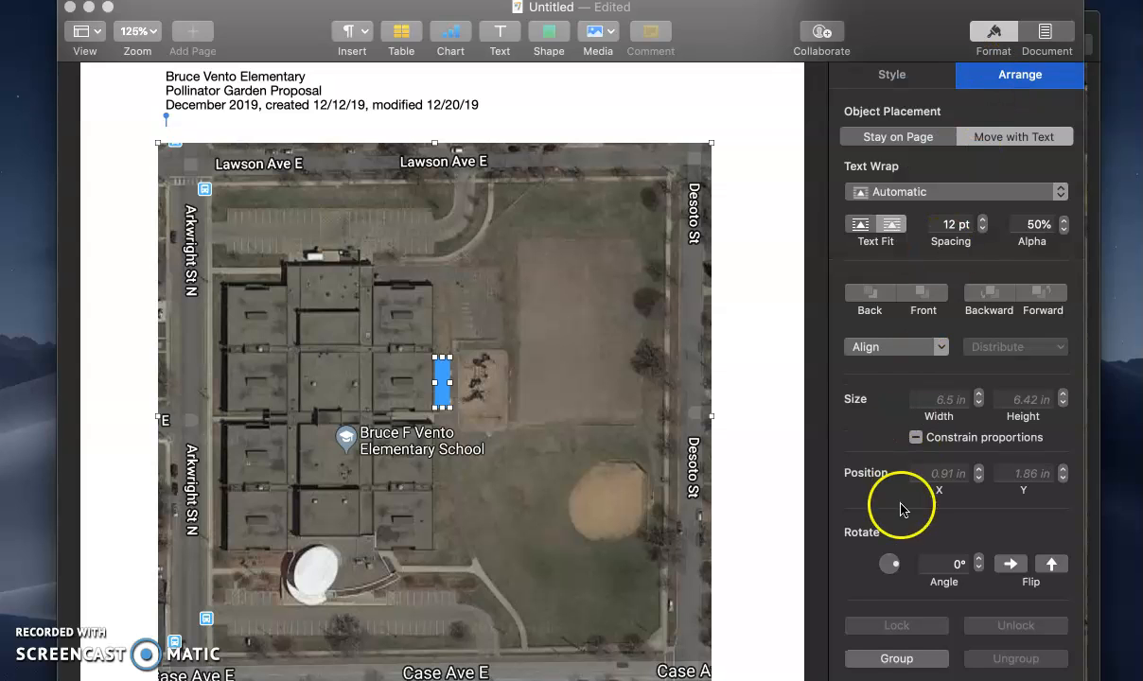
click(894, 659)
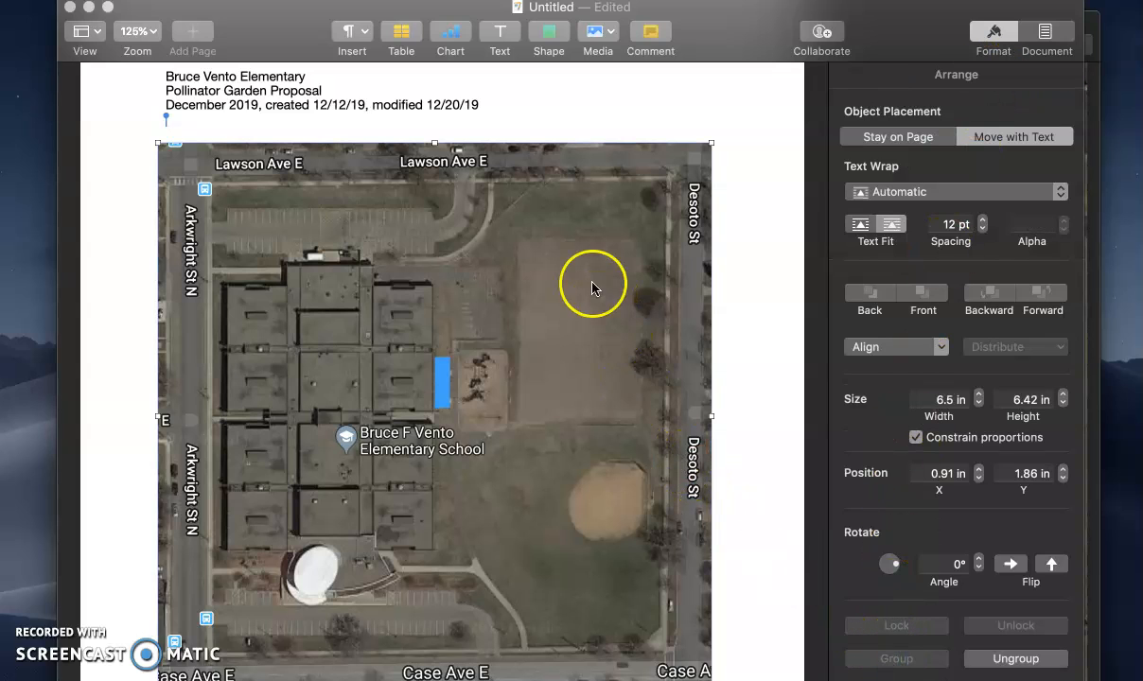
mouse_move(592, 285)
mouse_down()
mouse_move(639, 281)
mouse_move(614, 272)
mouse_move(579, 281)
mouse_move(588, 274)
mouse_up()
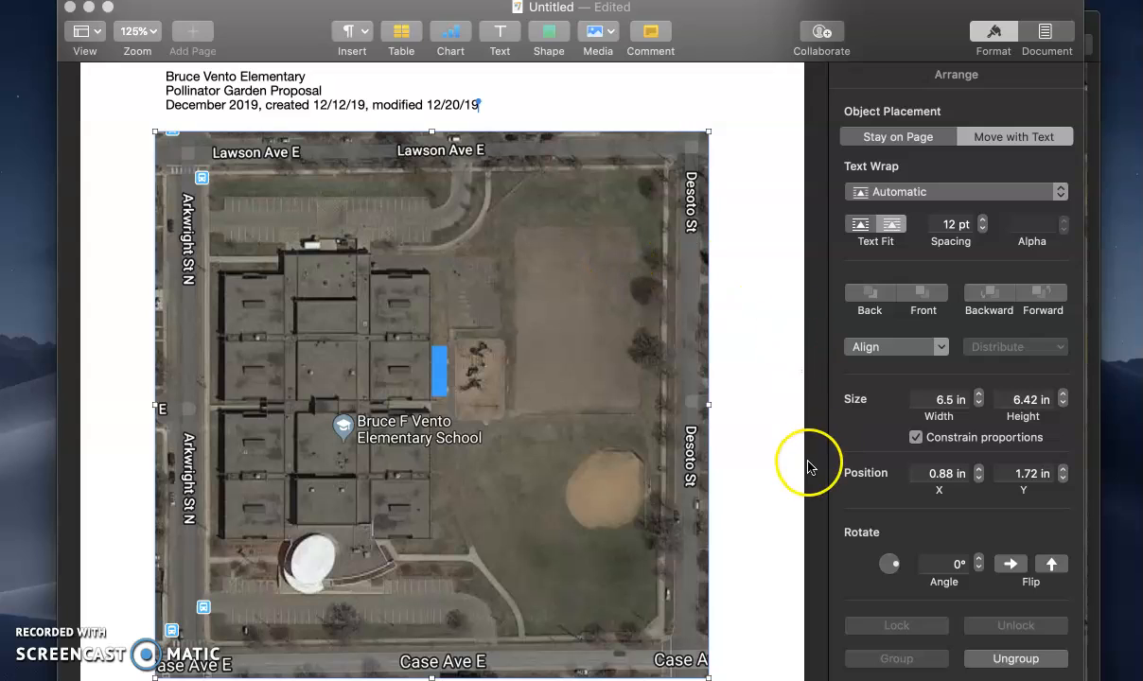
click(752, 492)
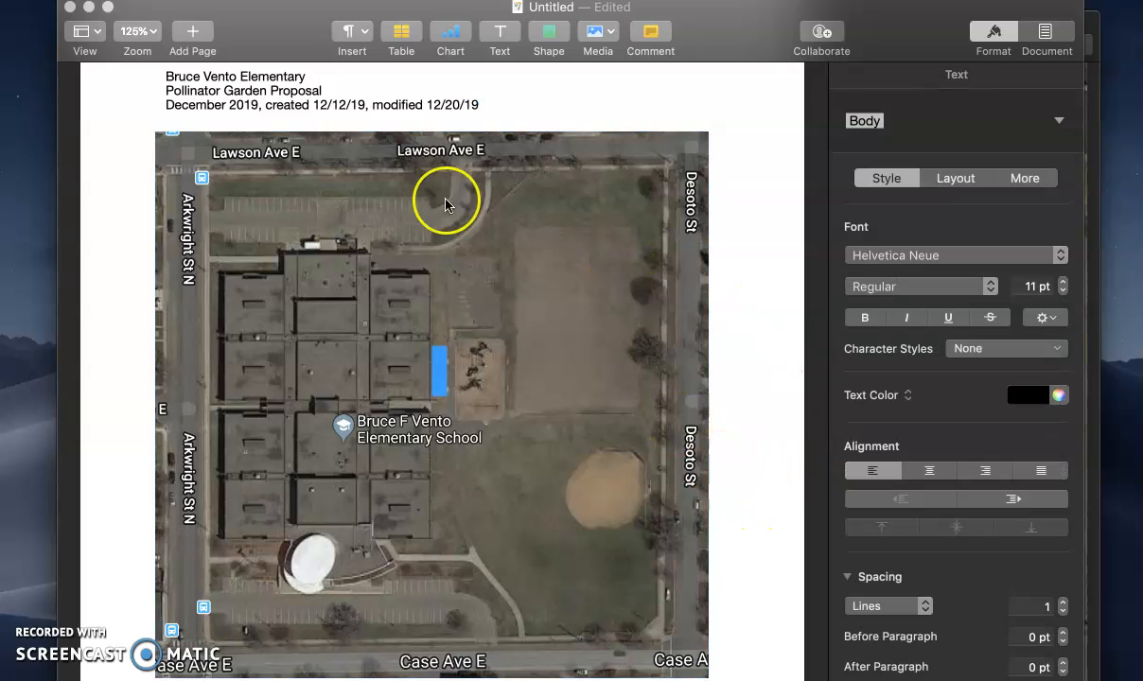
Insert a page break after the campus image to start a second page
click(192, 36)
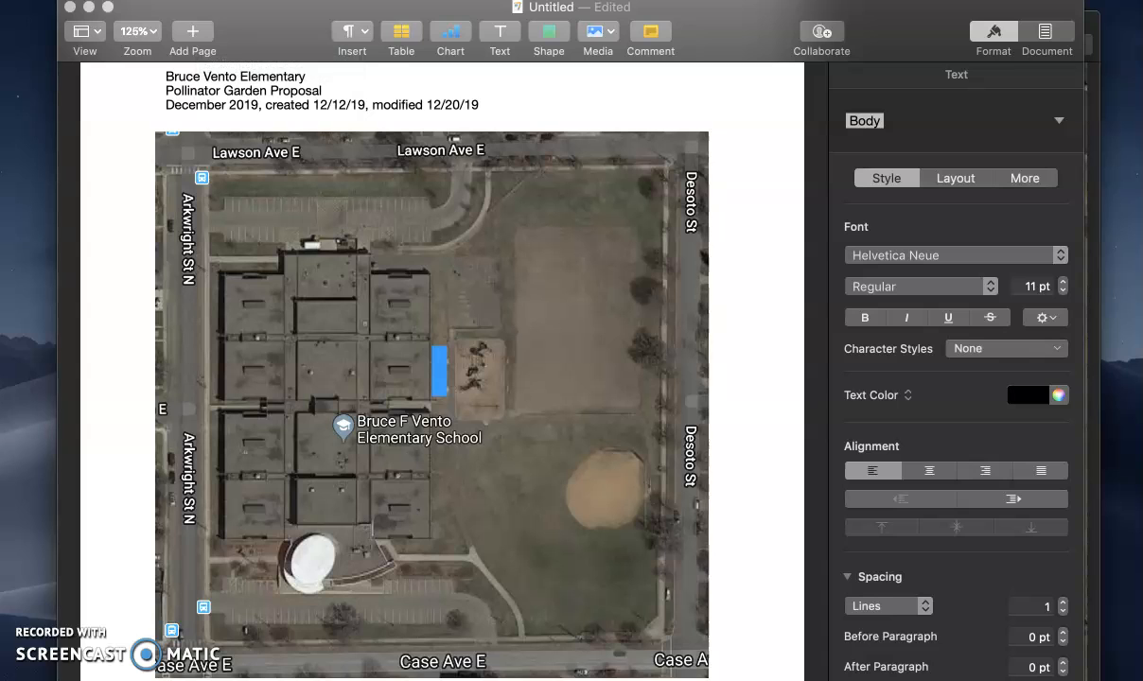
click(149, 1)
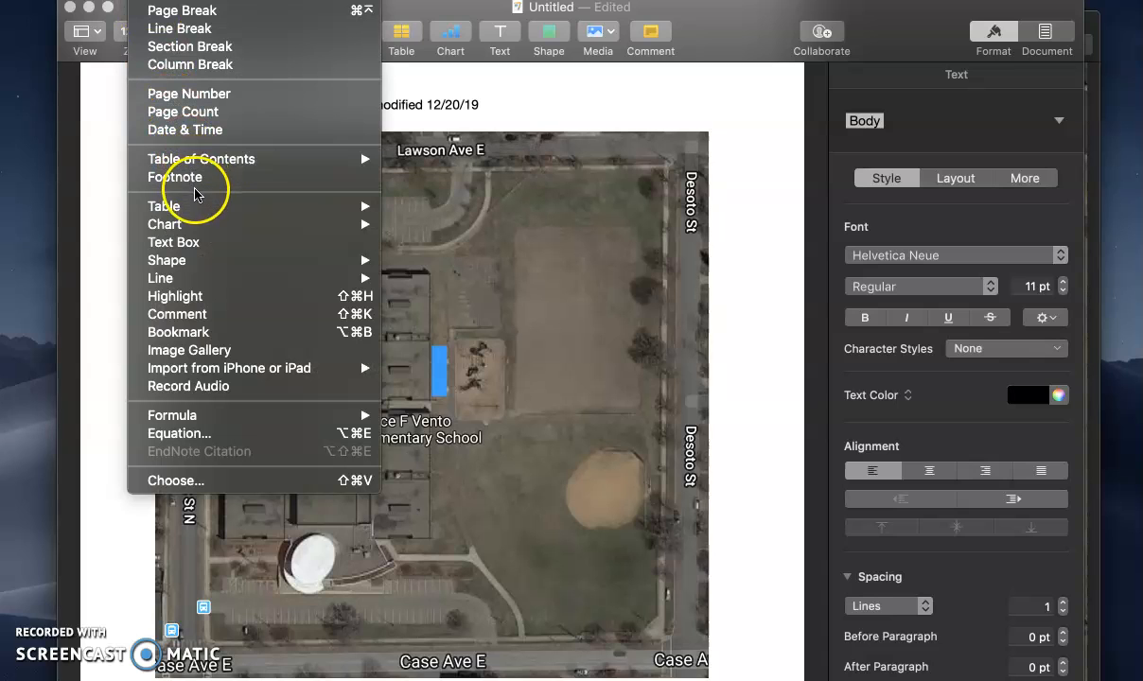
click(175, 11)
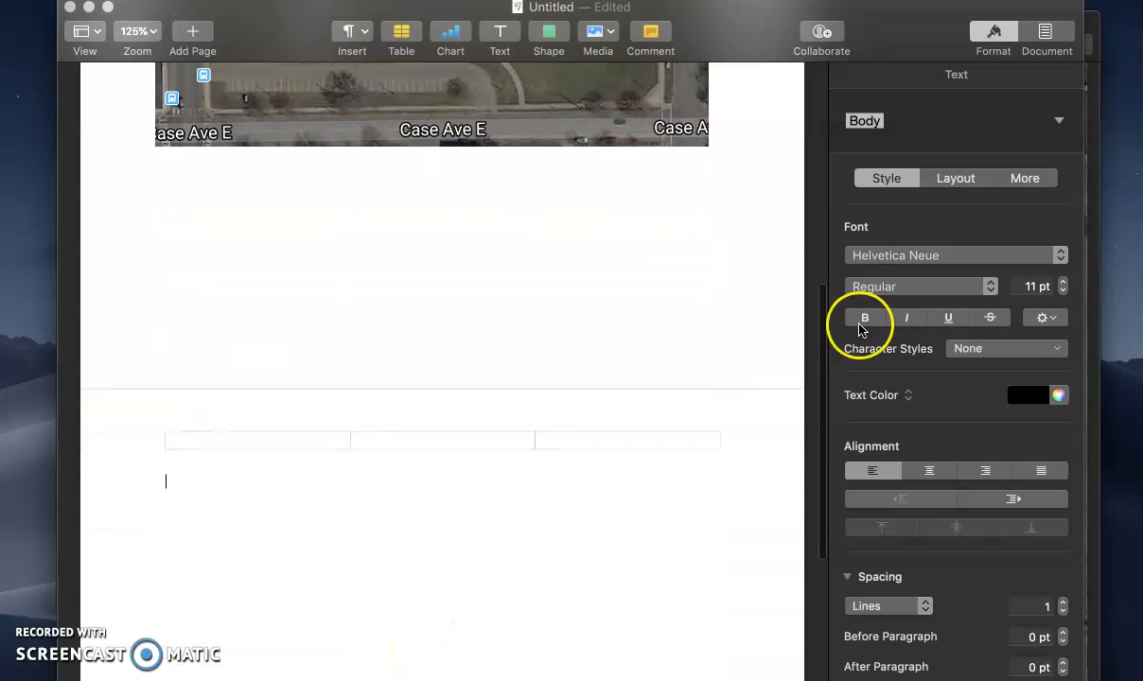
Uncover the desktop files and try to place the "Proposed Pollinator Garden Site, Winter 2019" image on the second page
click(1098, 142)
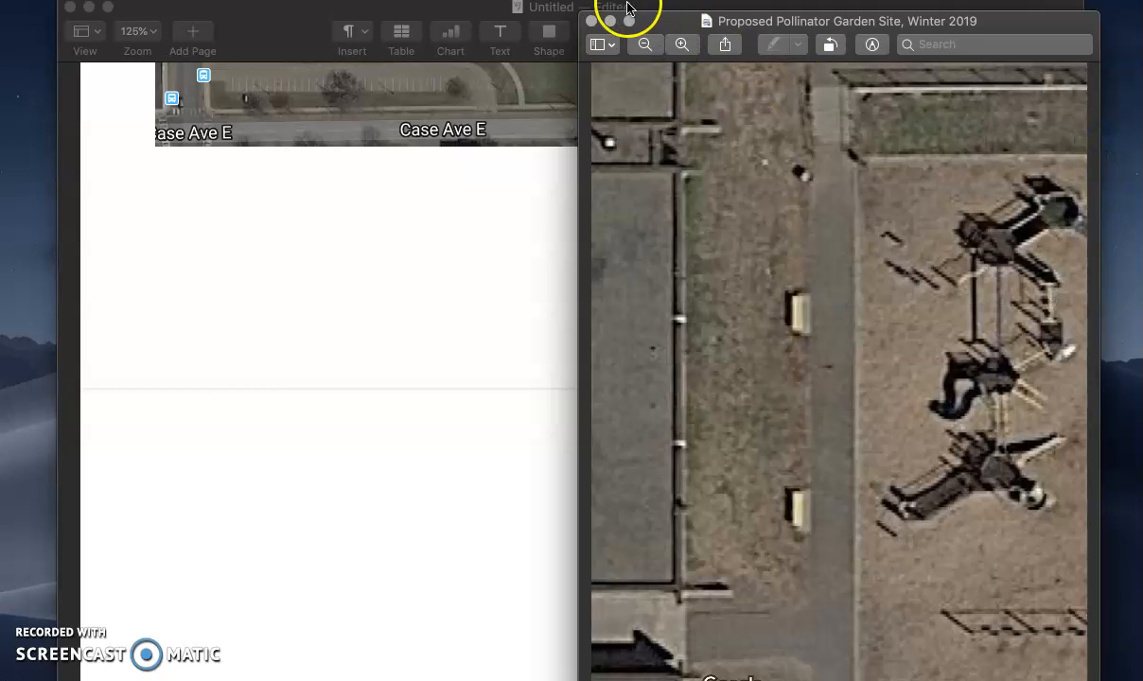
click(592, 20)
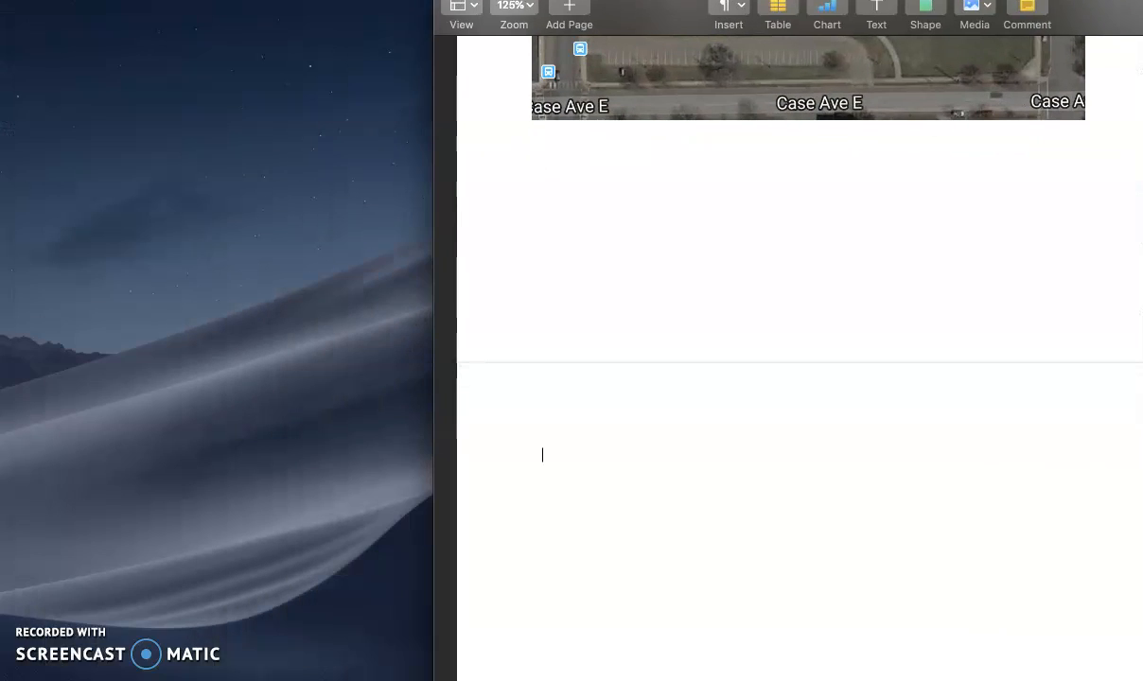
drag(530, 1, 829, 1)
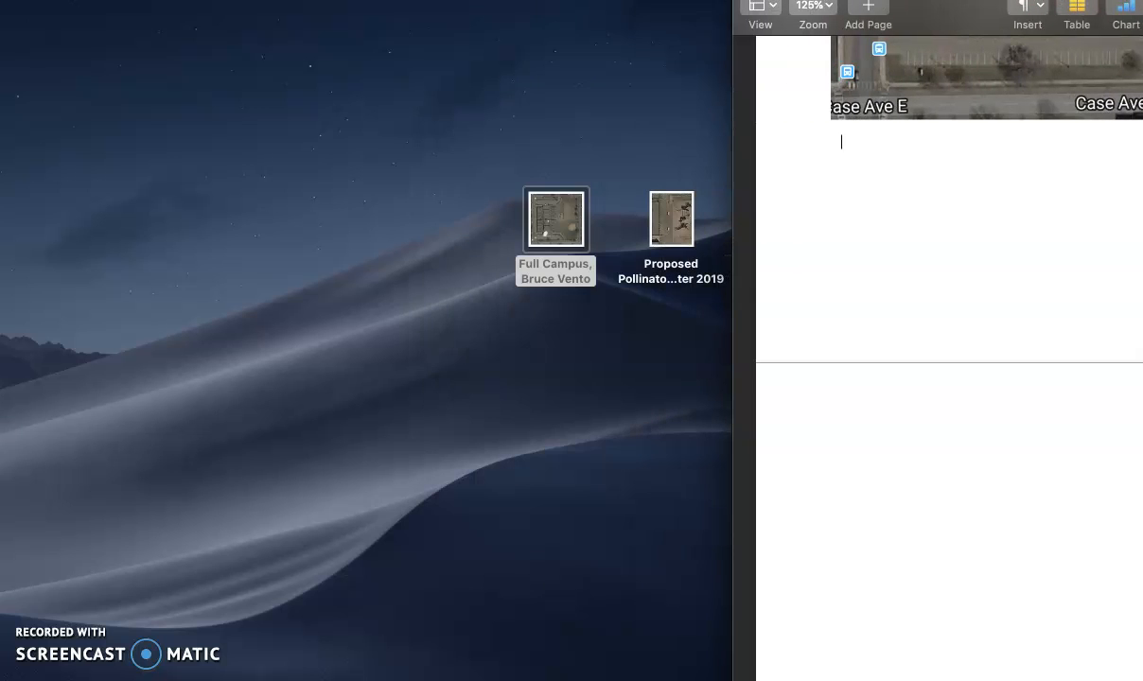
drag(671, 220, 845, 396)
drag(677, 225, 868, 429)
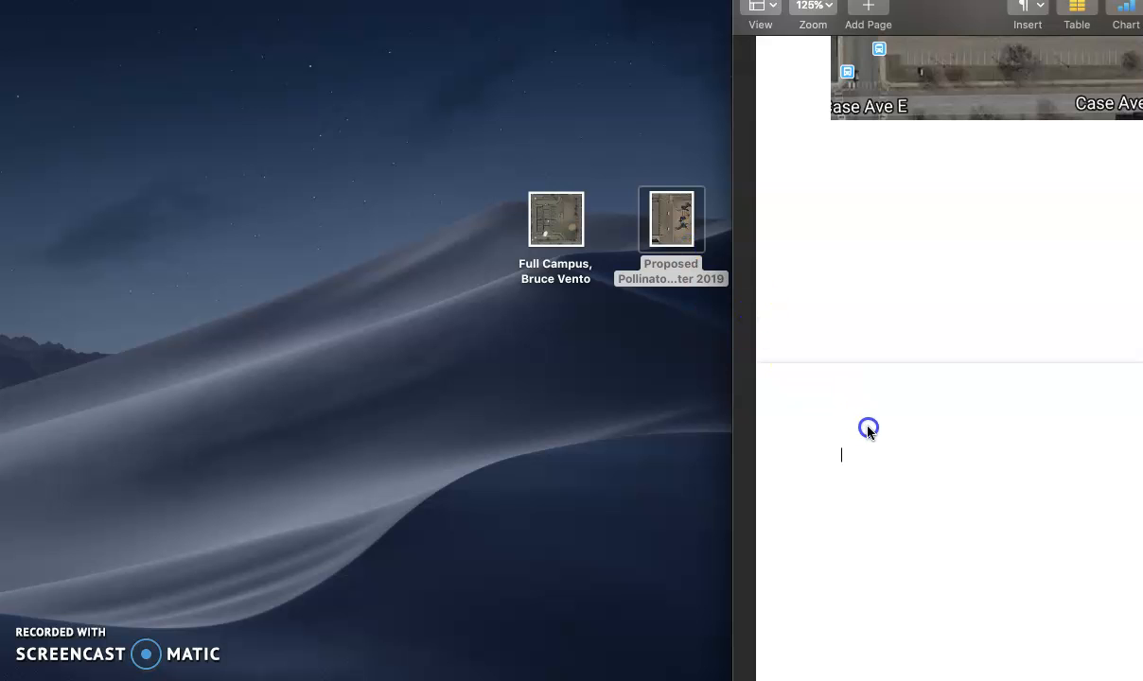
Preview the desktop file "Proposed Pollinator Garden Site, Winter 2019" to examine the strip between the school building and the playground
click(659, 219)
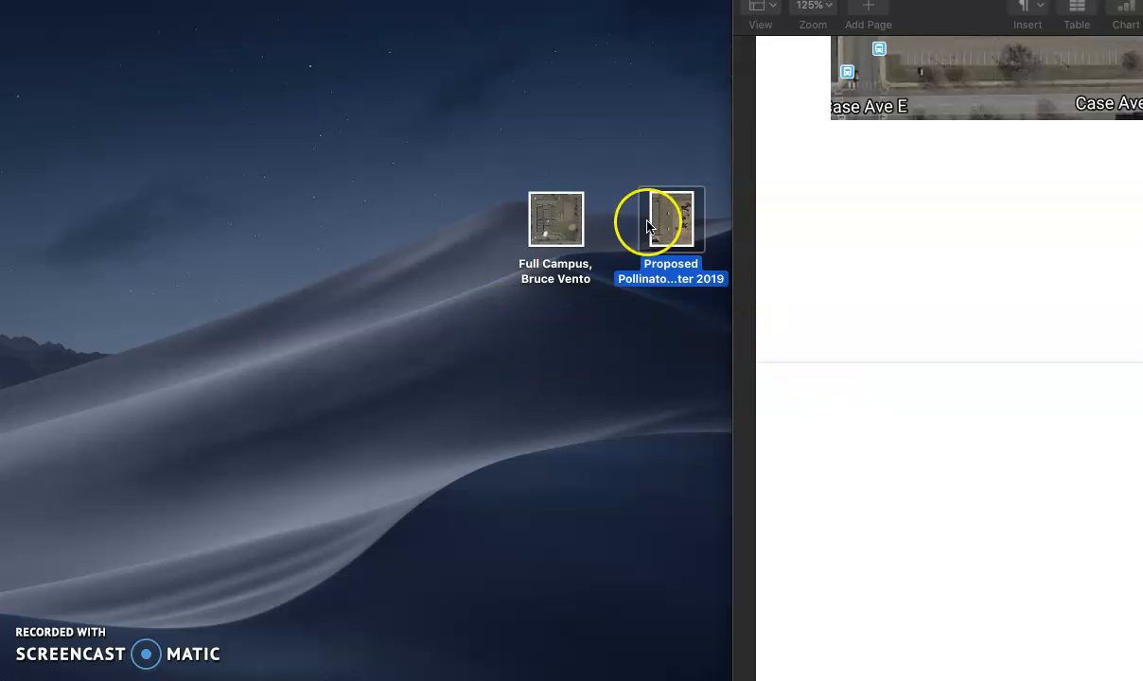
key(space)
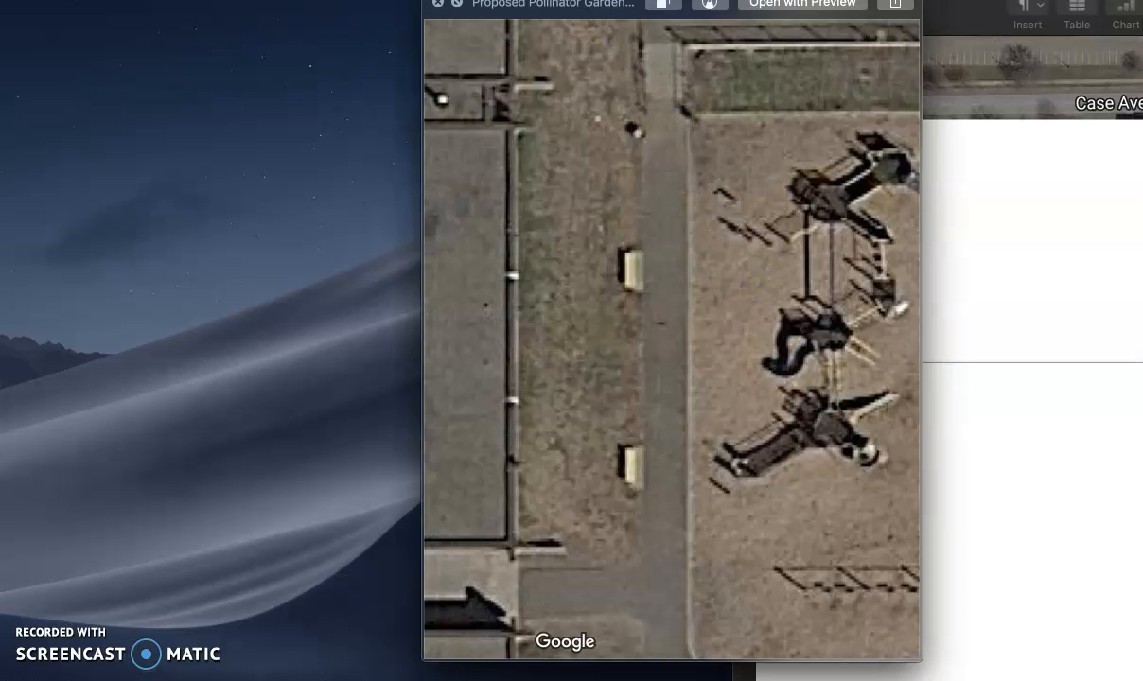
click(437, 3)
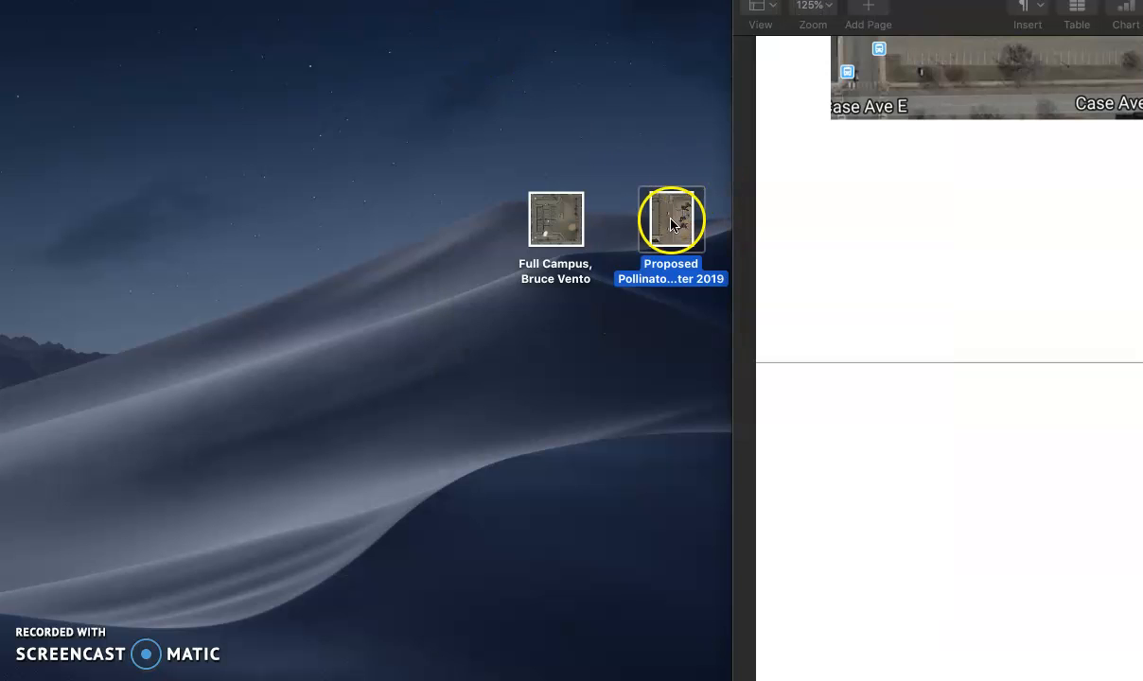
key(space)
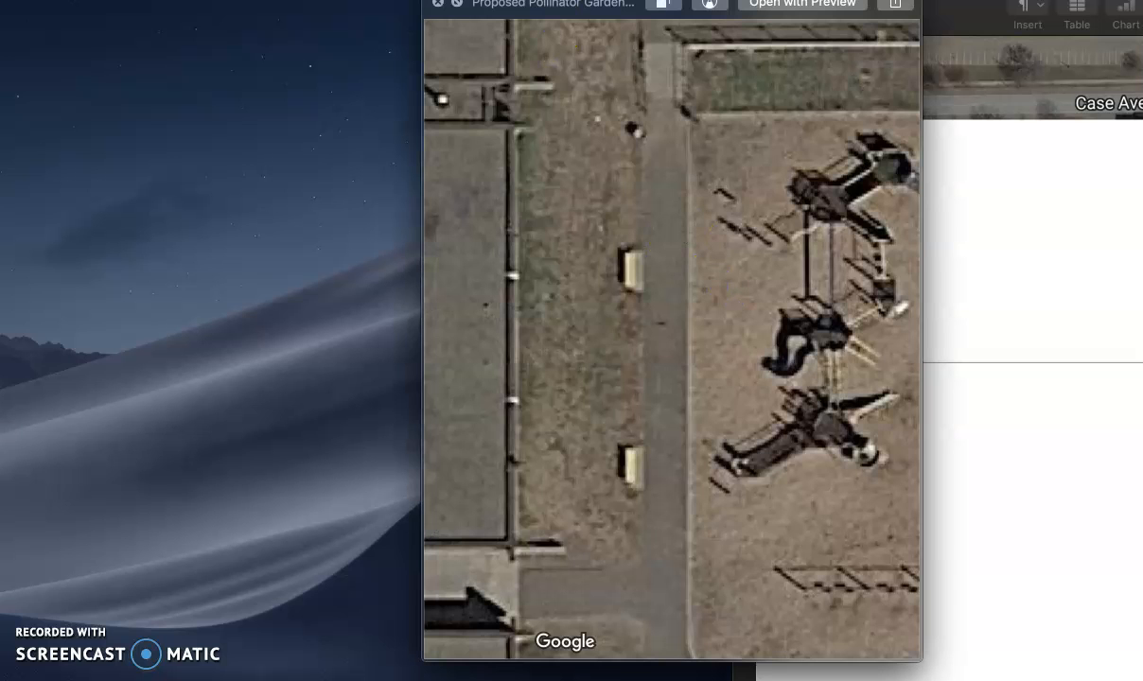
click(439, 6)
click(677, 212)
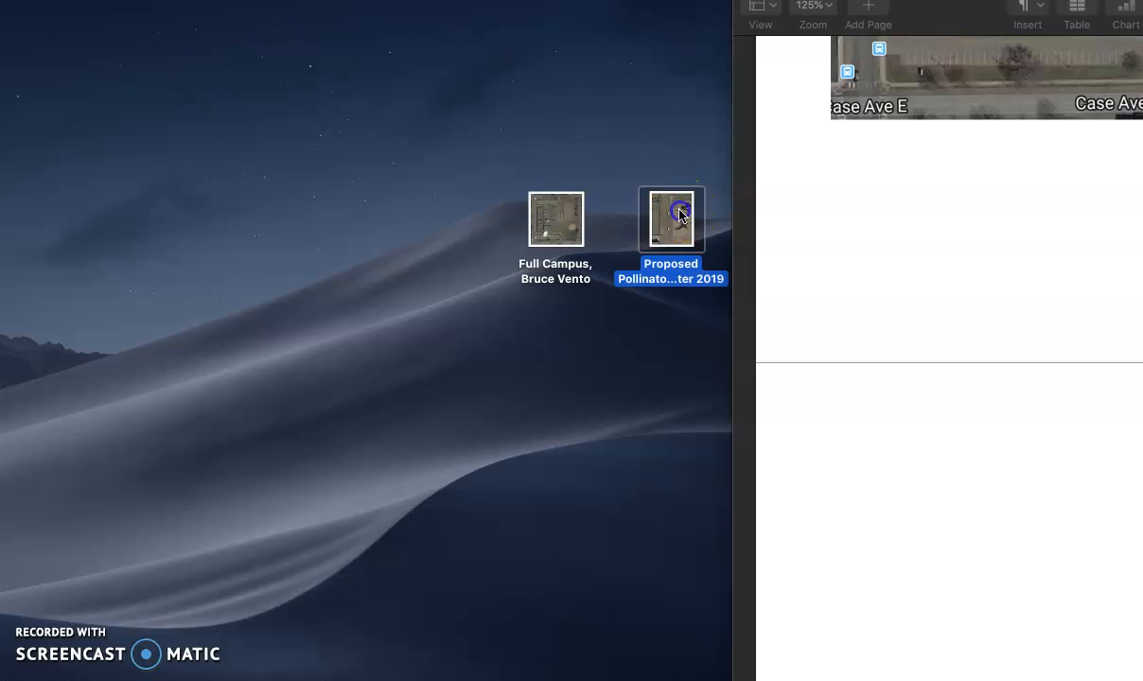
key(space)
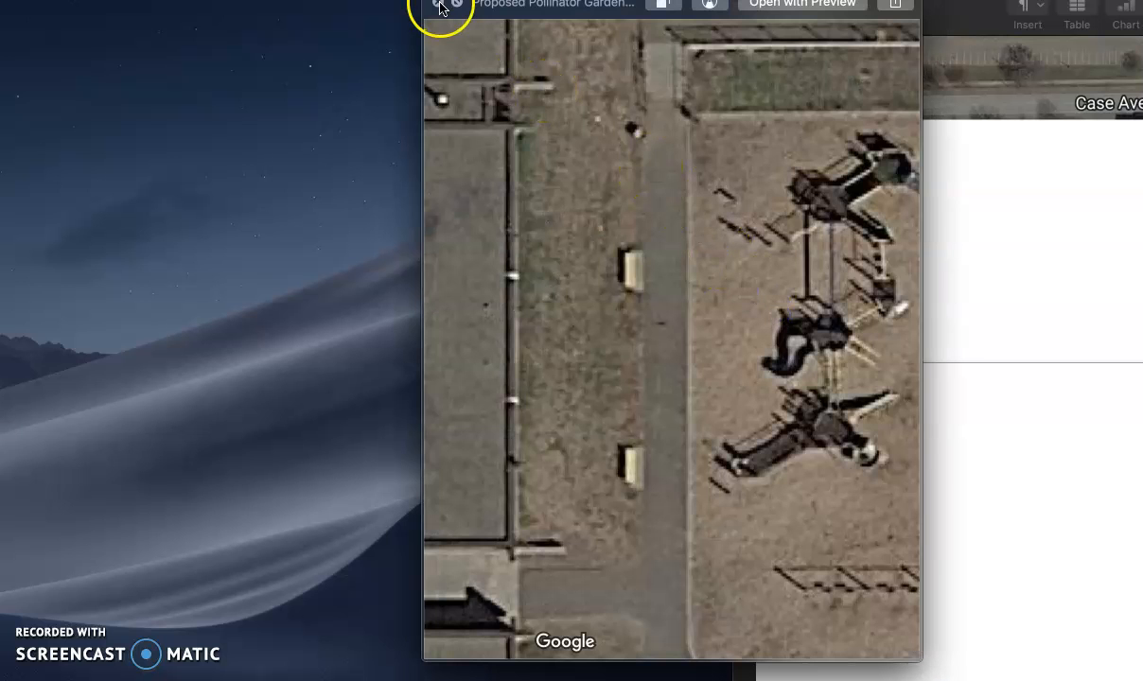
click(439, 5)
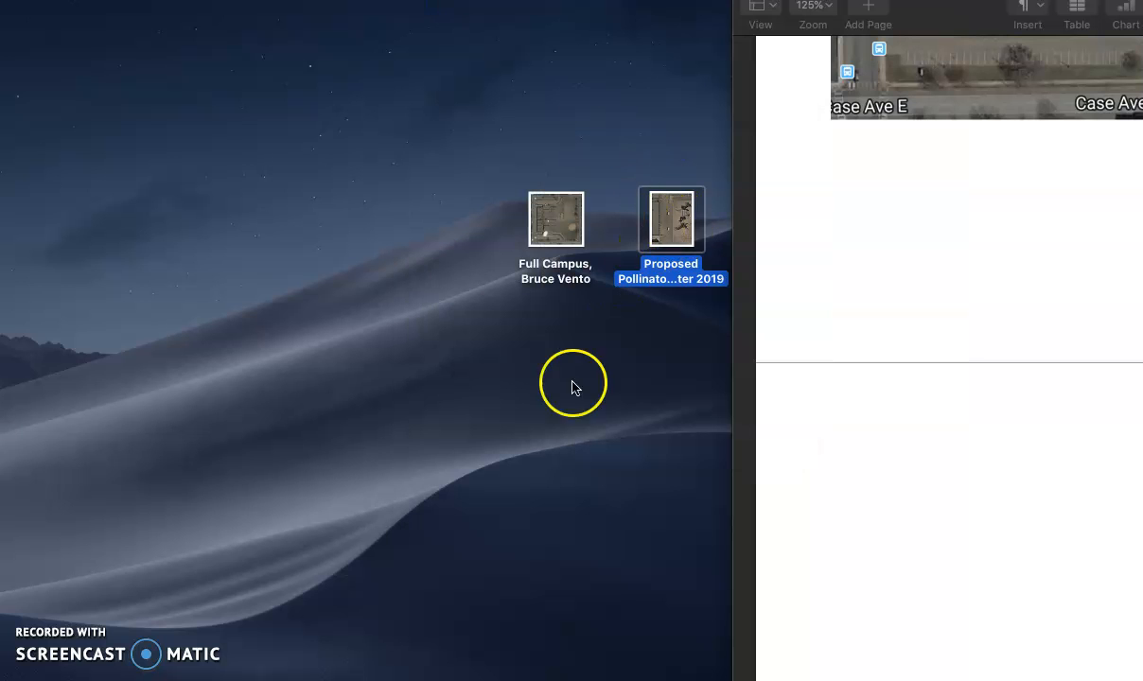
Insert the desktop image "Proposed Pollinator Garden Site, Winter 2019" on the second page of the Pages document
click(540, 453)
click(681, 222)
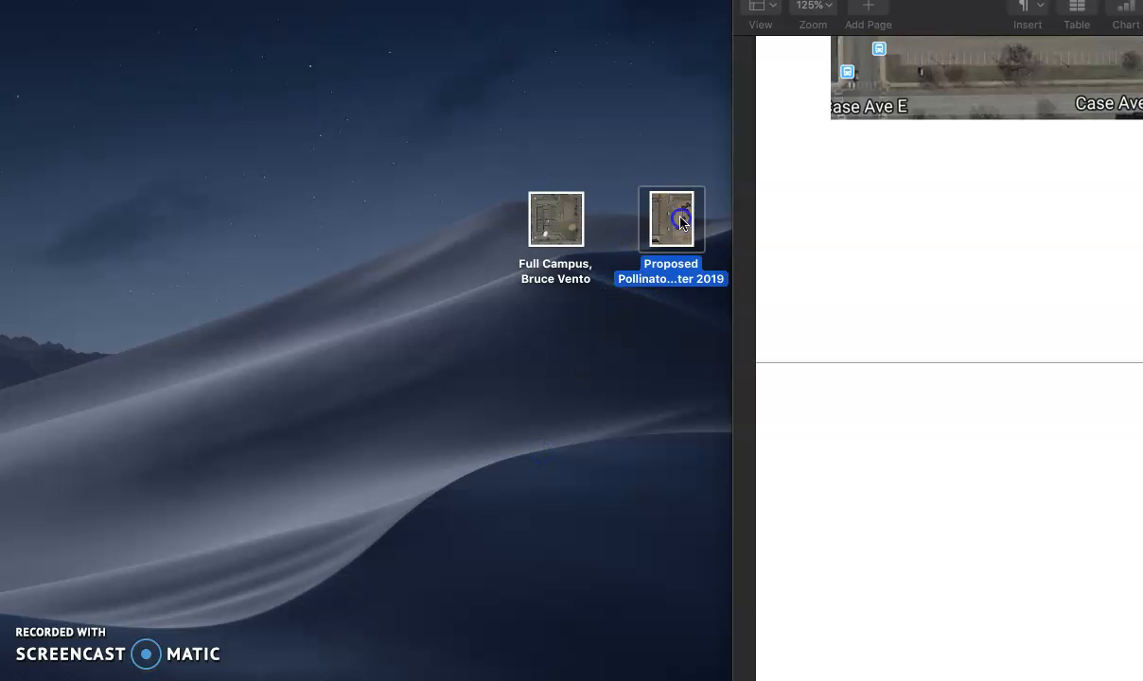
key(space)
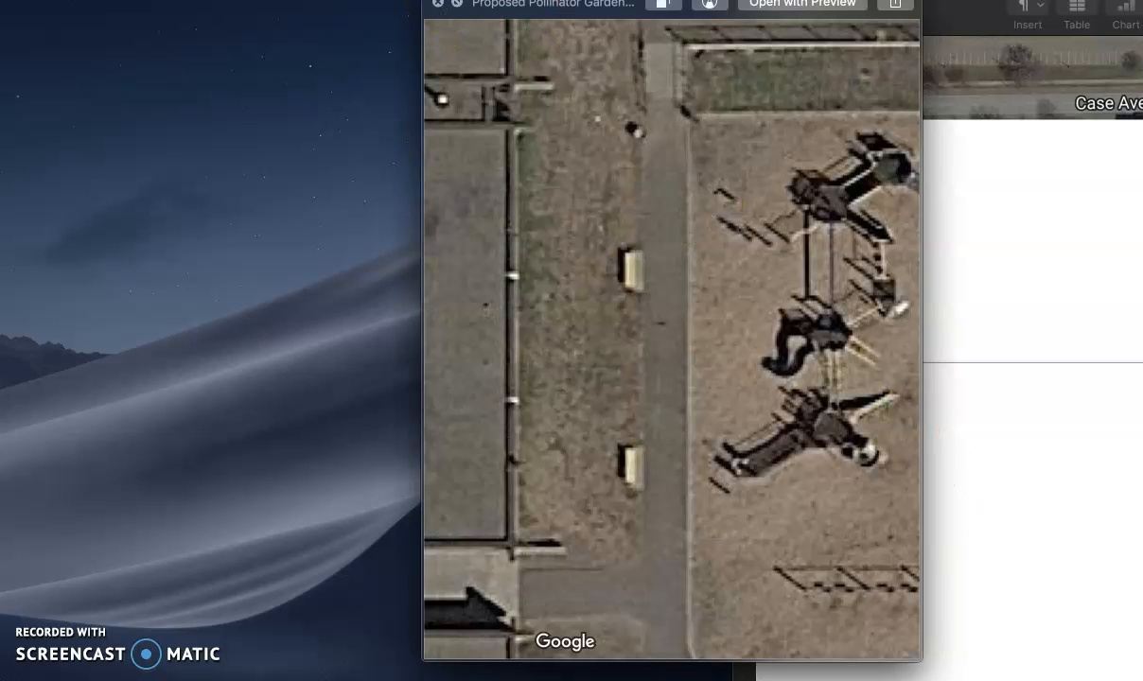
key(space)
click(608, 414)
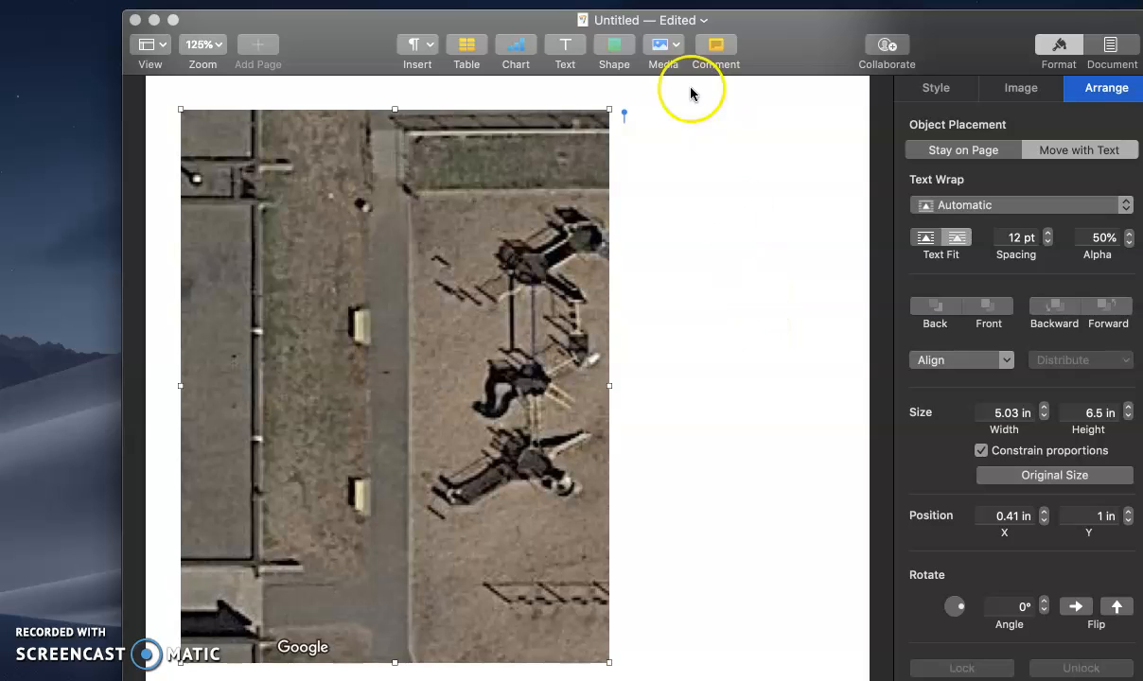
Insert a basic square over the grass strip beside the school building and resize it to about 0.96 by 4.07 in
click(614, 52)
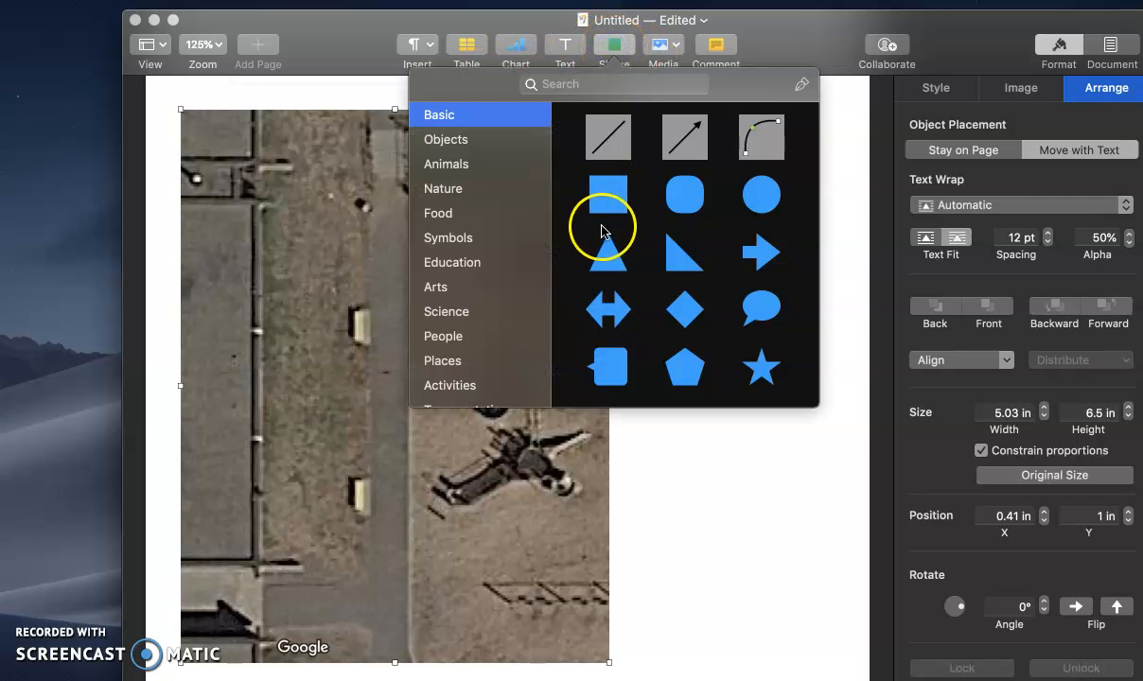
click(605, 257)
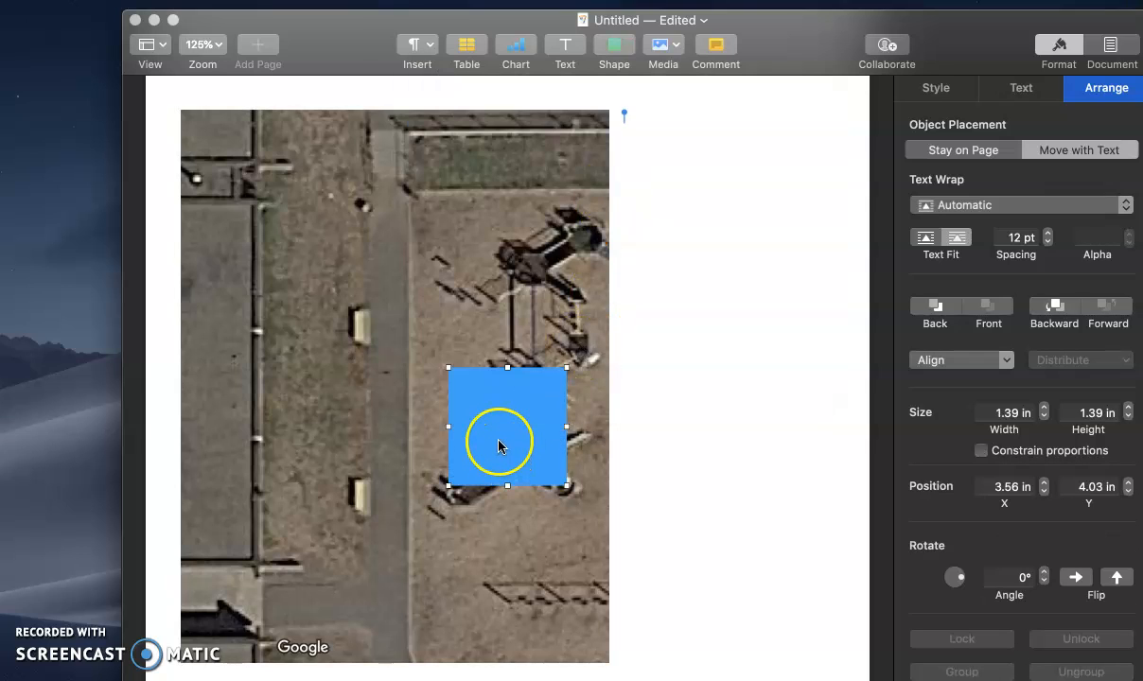
drag(449, 426, 295, 263)
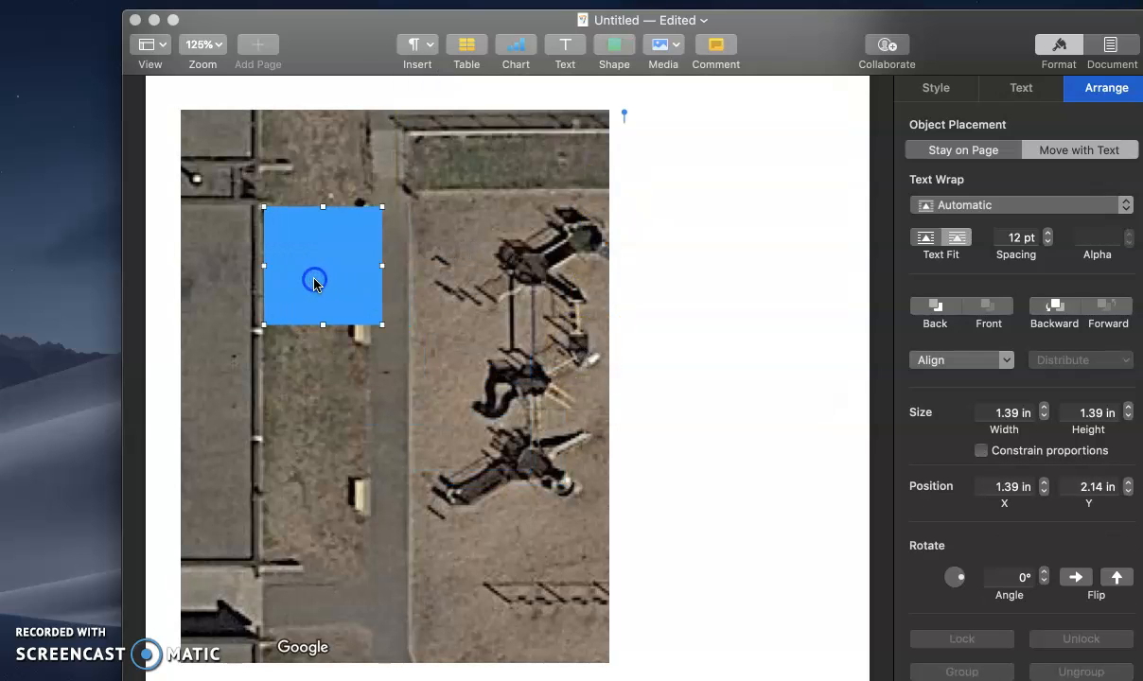
drag(383, 328, 345, 555)
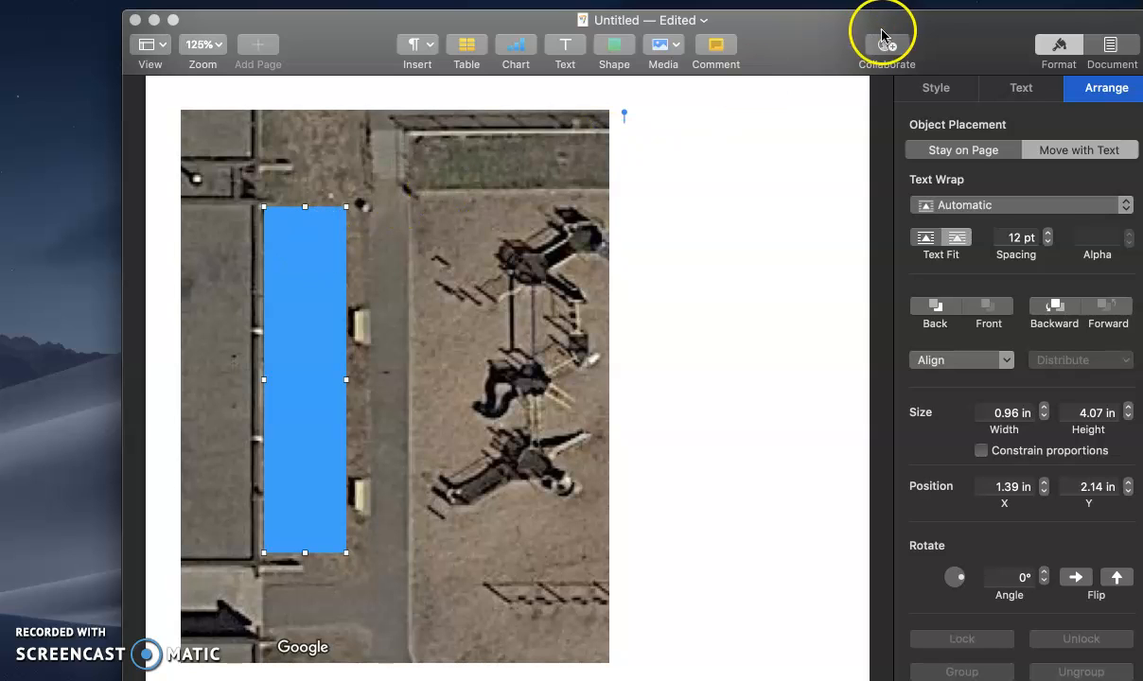
Remove the fill from the tall rectangle on the garden site image
click(935, 87)
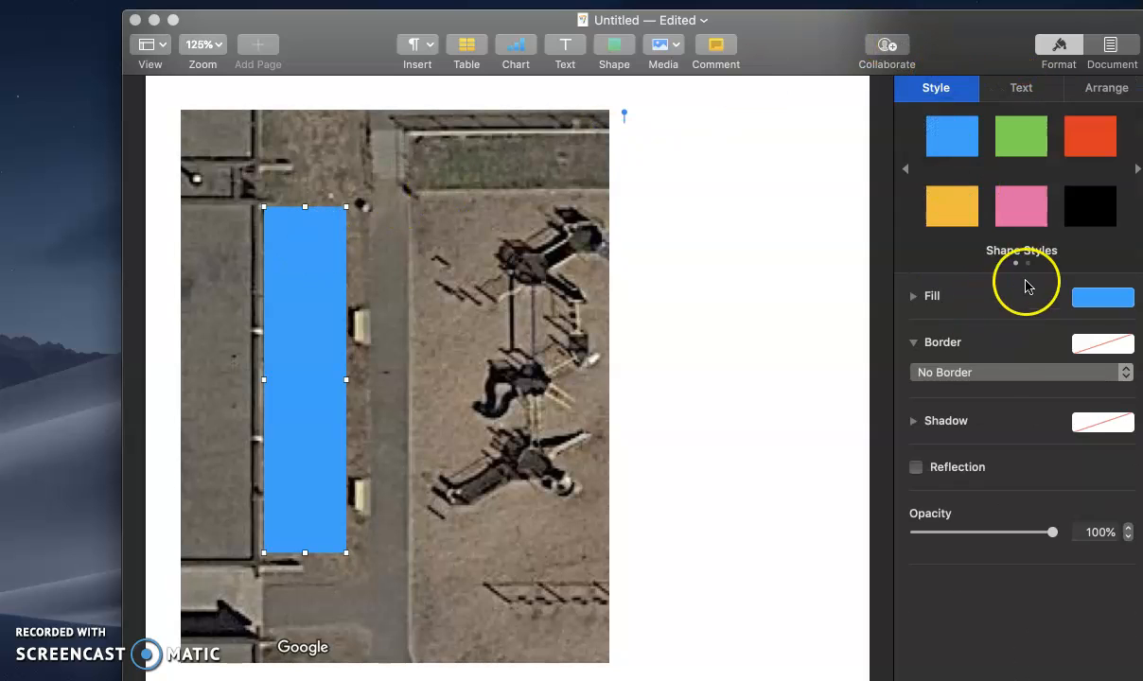
click(1099, 299)
click(1100, 609)
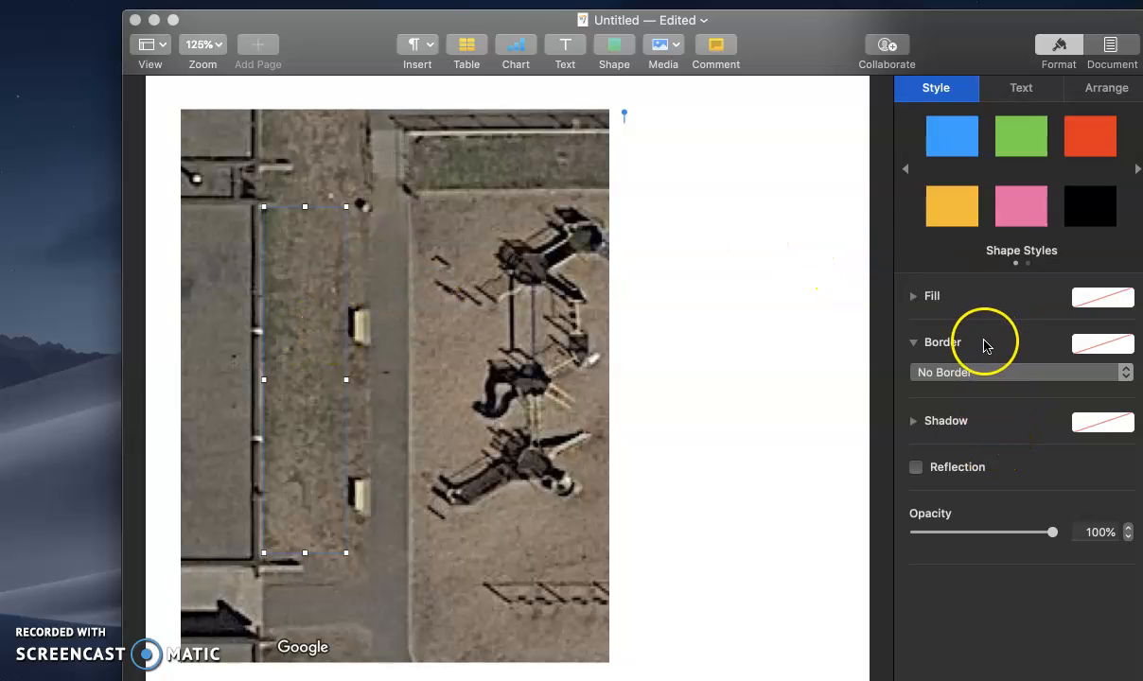
Give the unfilled rectangle a Line border and colour the line blue
click(981, 374)
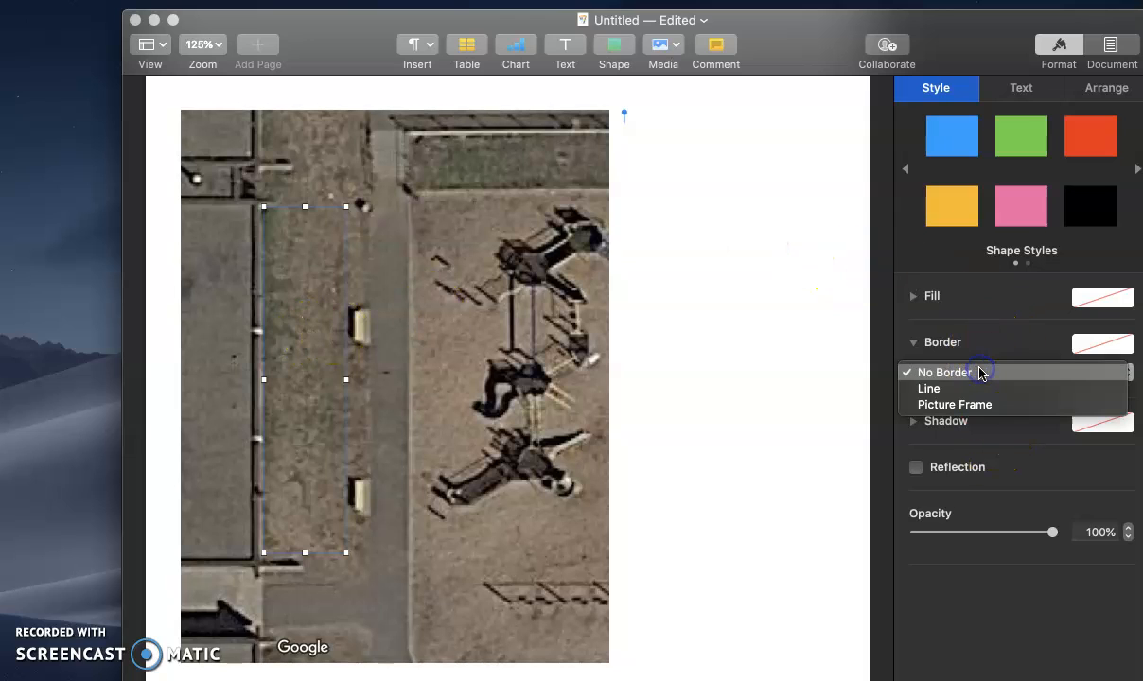
click(979, 390)
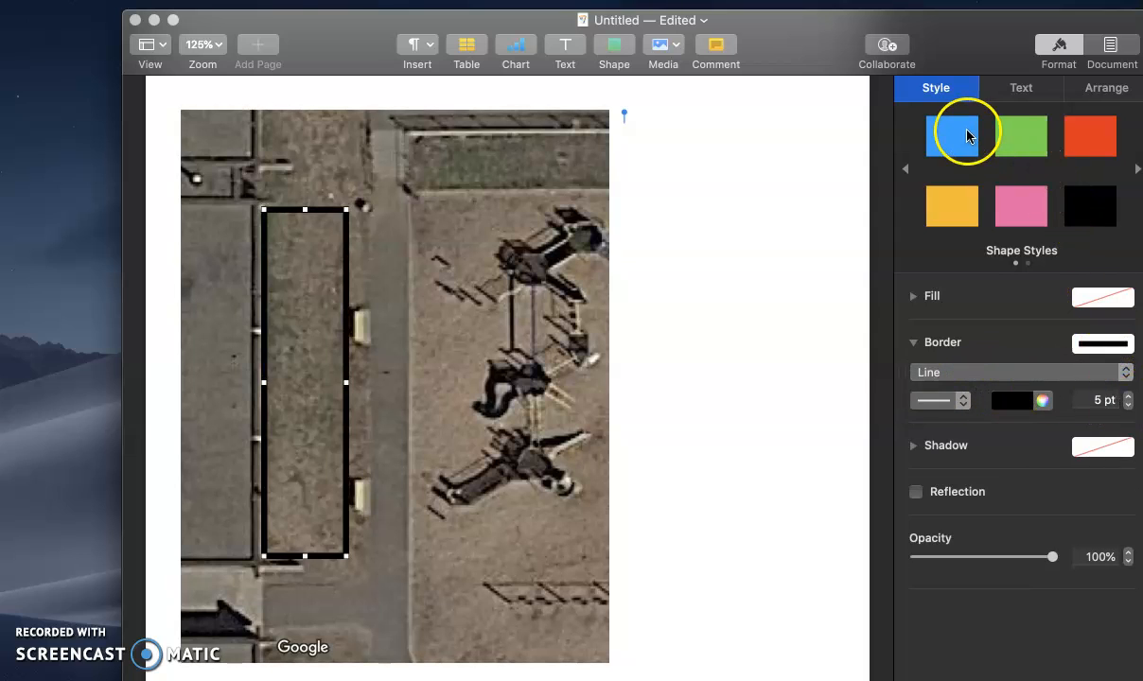
click(1023, 403)
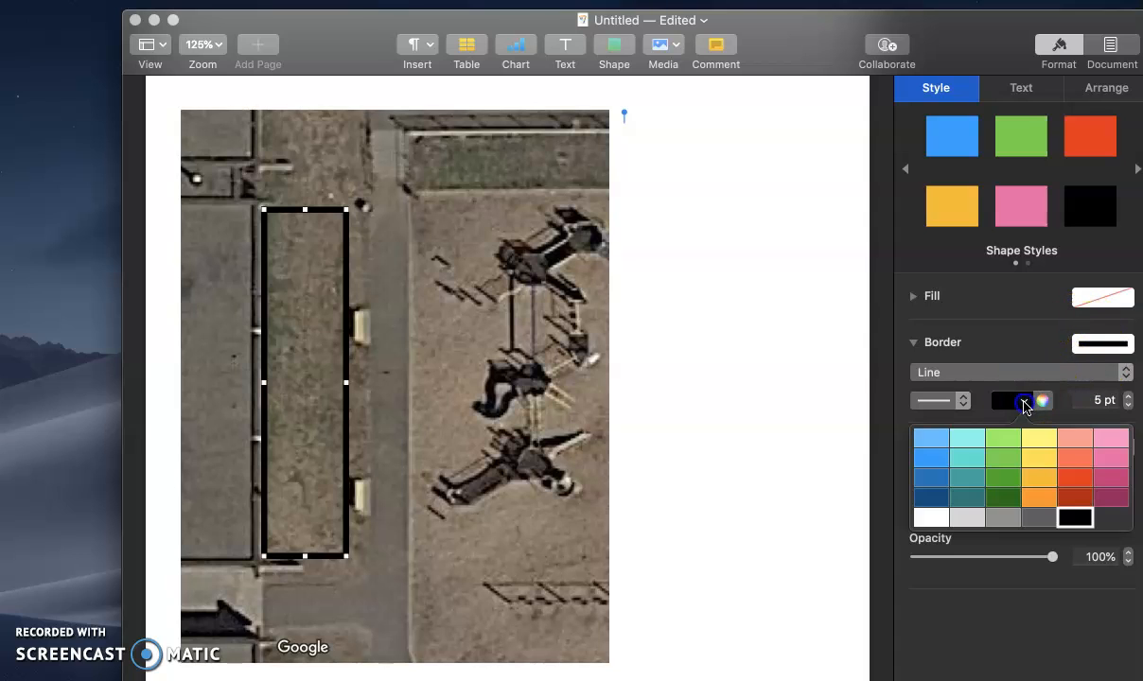
click(931, 483)
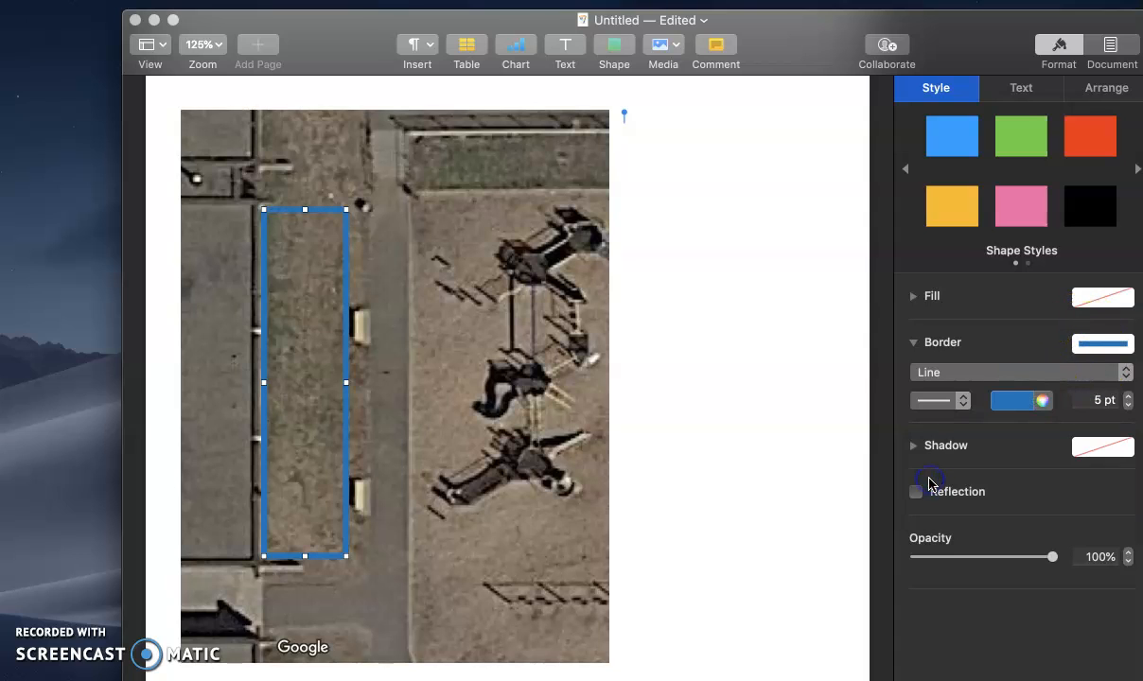
Change the border colour of the rectangle over the grass strip to the lightest blue
click(1023, 405)
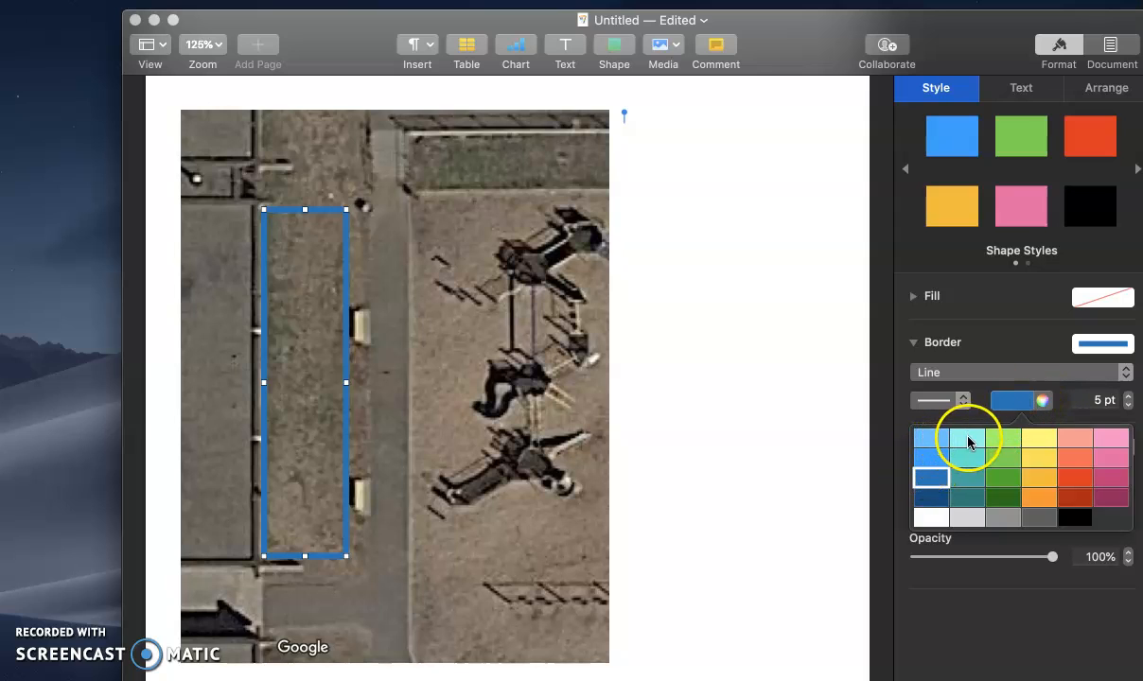
click(928, 439)
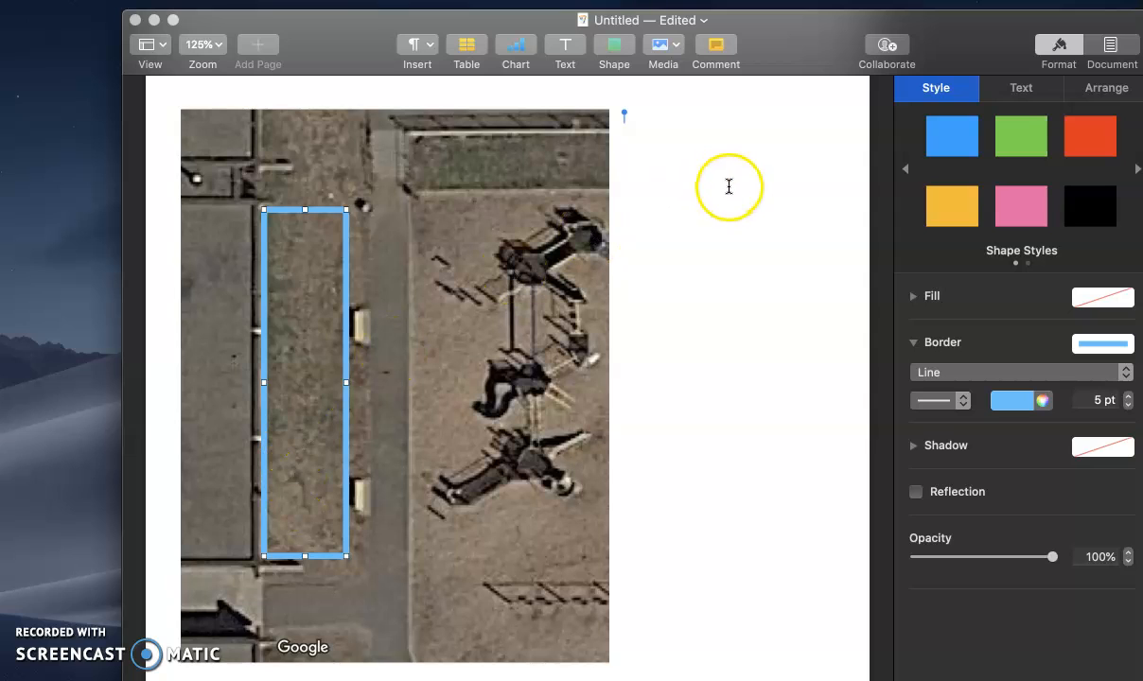
Write the heading "What we want to grow" beside the site image and add blank lines below it
click(672, 164)
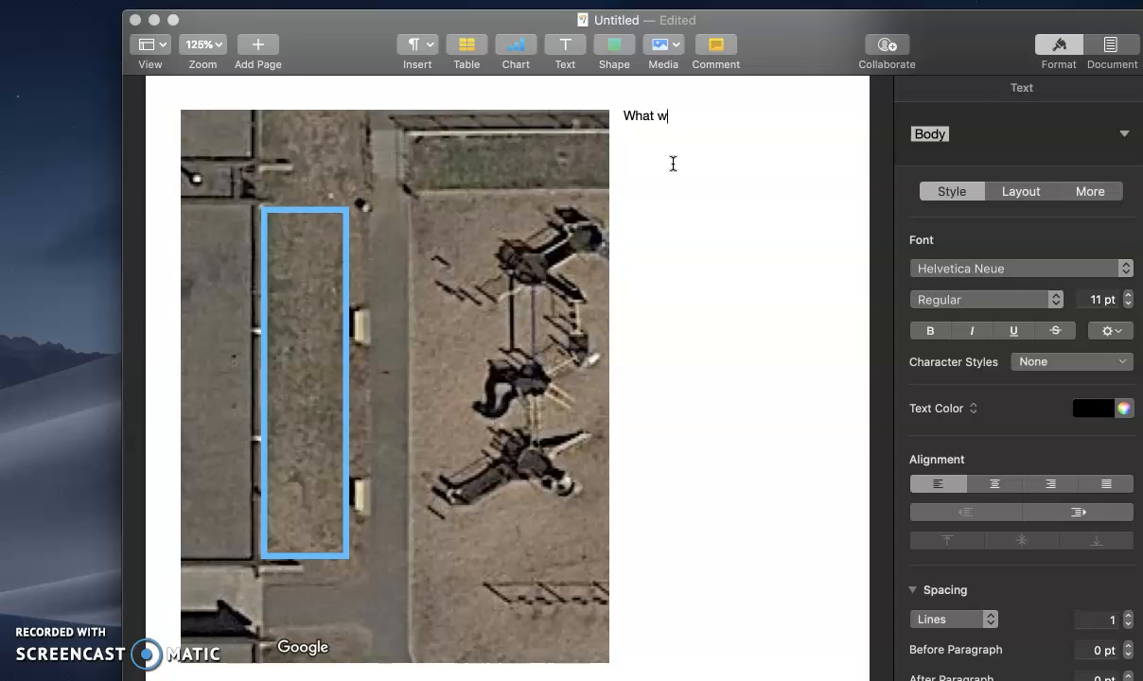
key(Return)
key(Return)
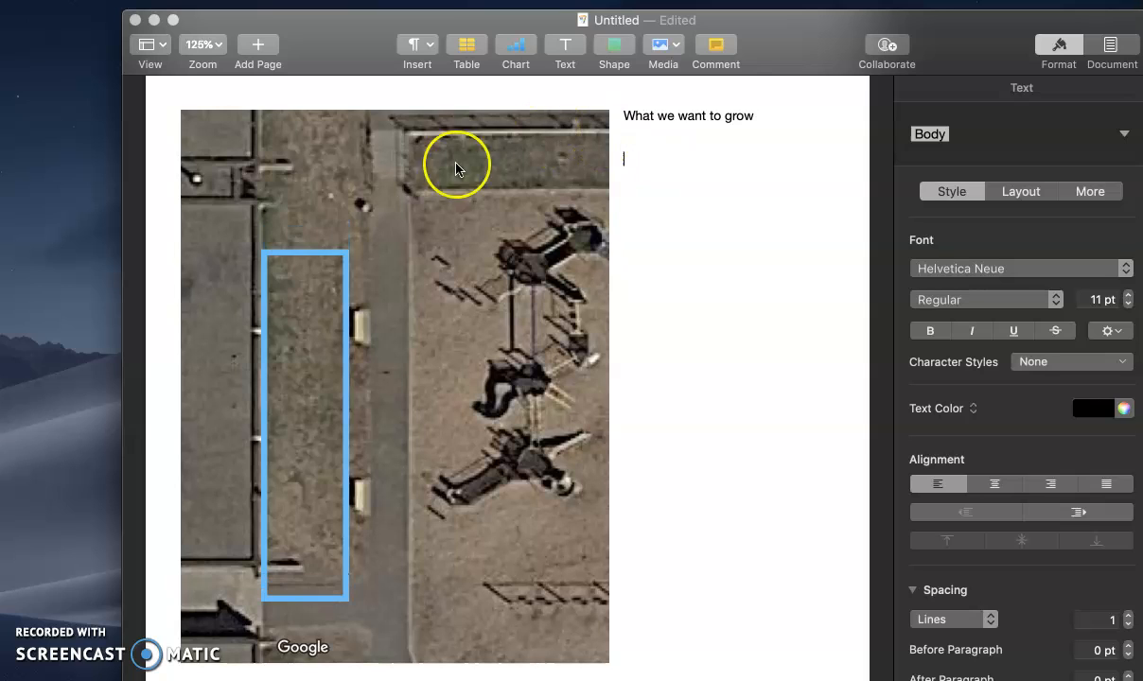
Move the light blue rectangle back over the grass strip and group it with the site image
drag(301, 250, 306, 218)
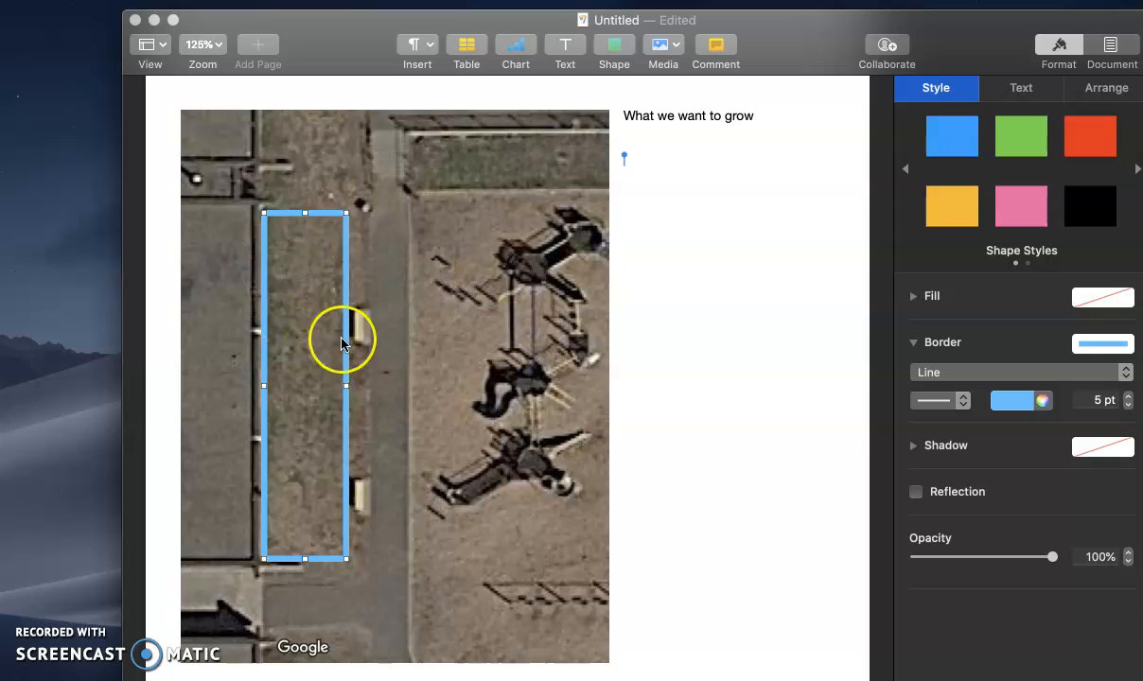
click(595, 307)
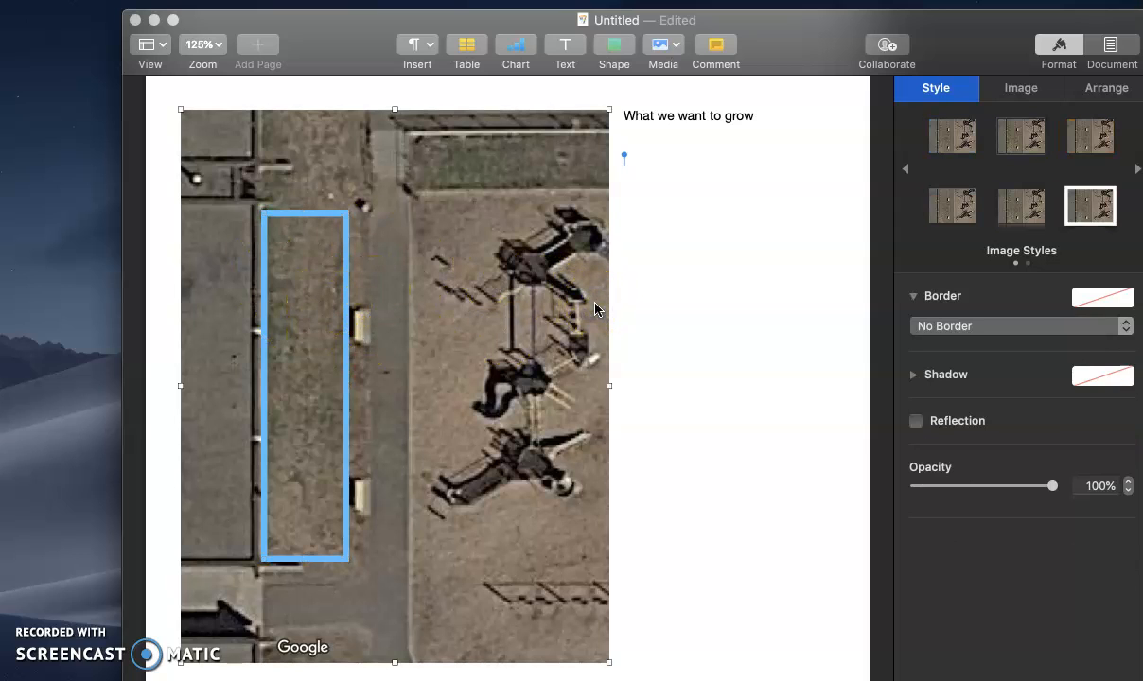
click(347, 274)
click(347, 278)
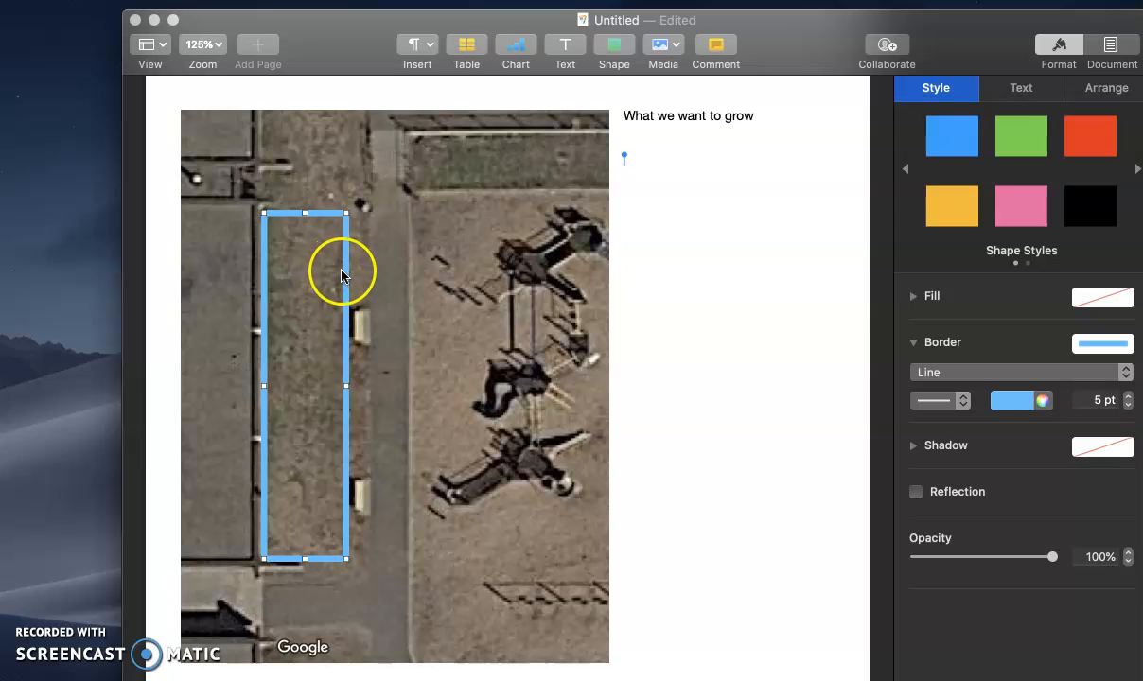
shift+click(508, 216)
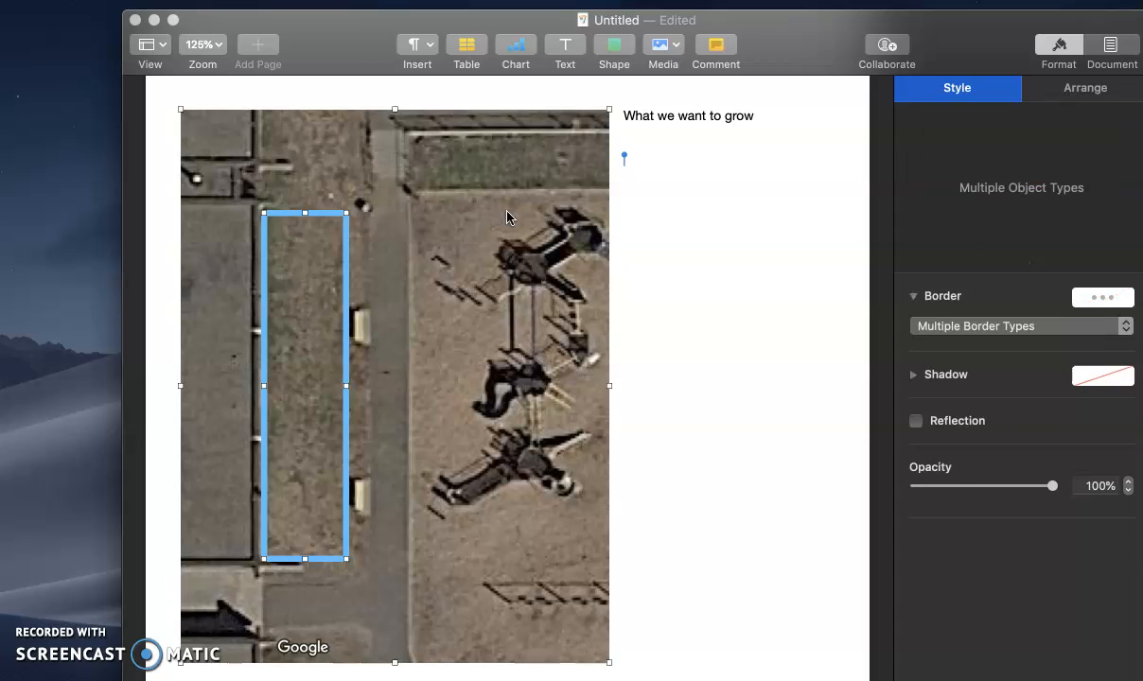
click(1087, 90)
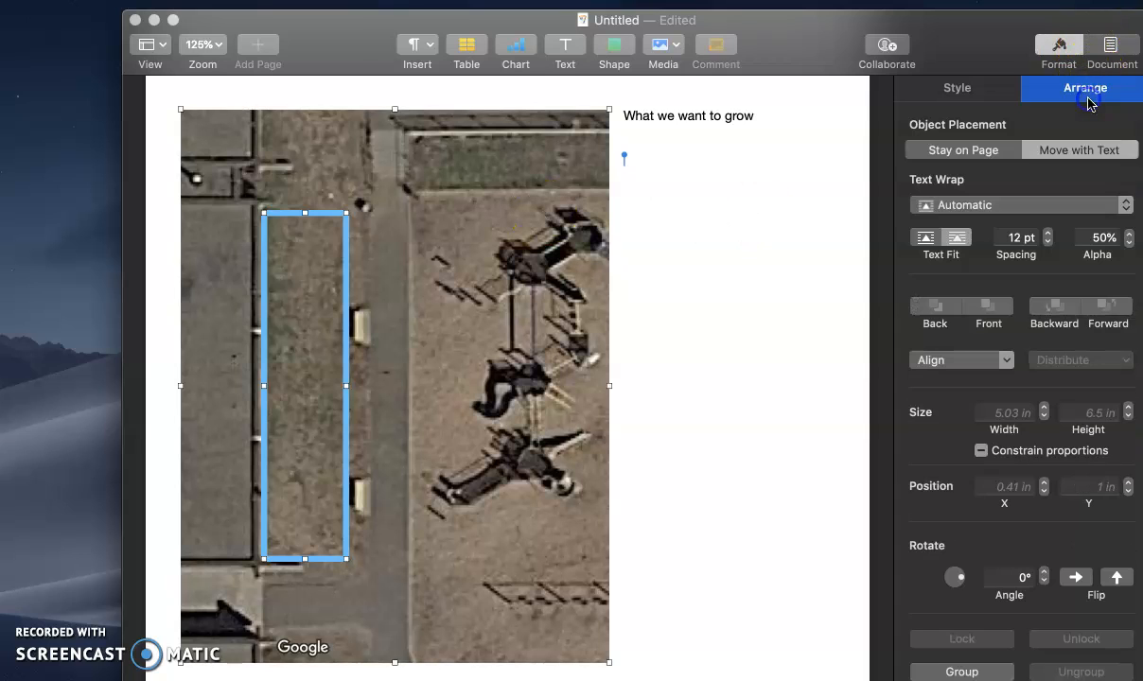
click(962, 669)
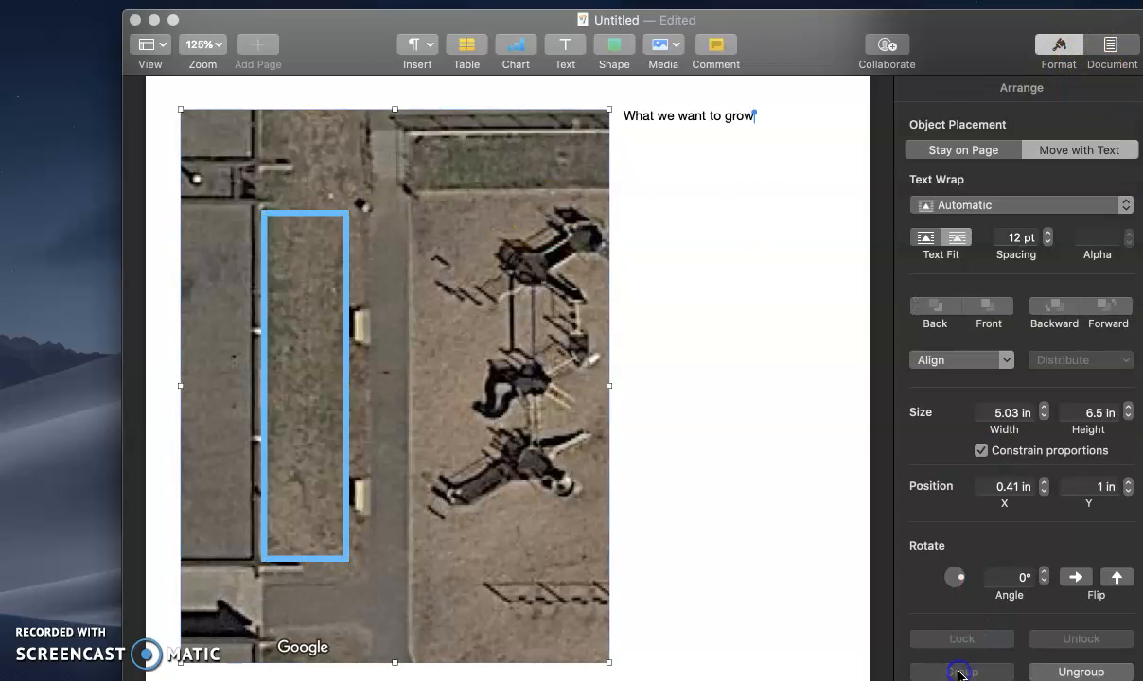
Write under the heading: "Perennial Pollinator plants throughout the area. We would stage in our plantings, so that each area is well planted and able to be maintained."
click(633, 317)
click(778, 123)
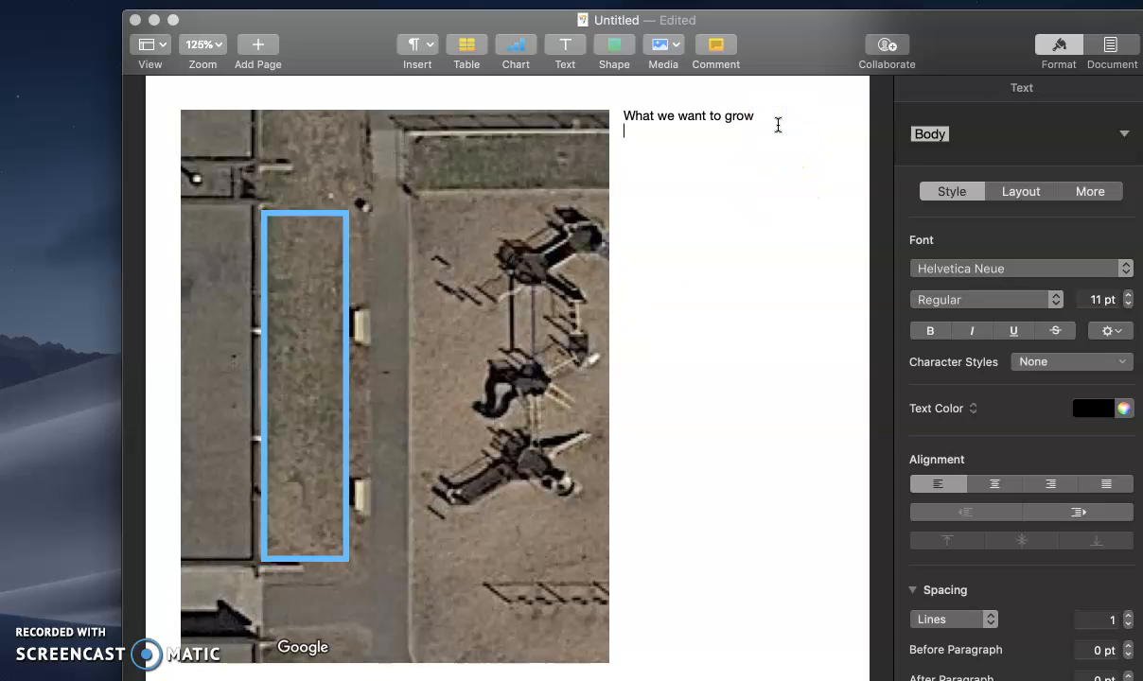
text(Ooll)
text(Perenial Pollinator plants)
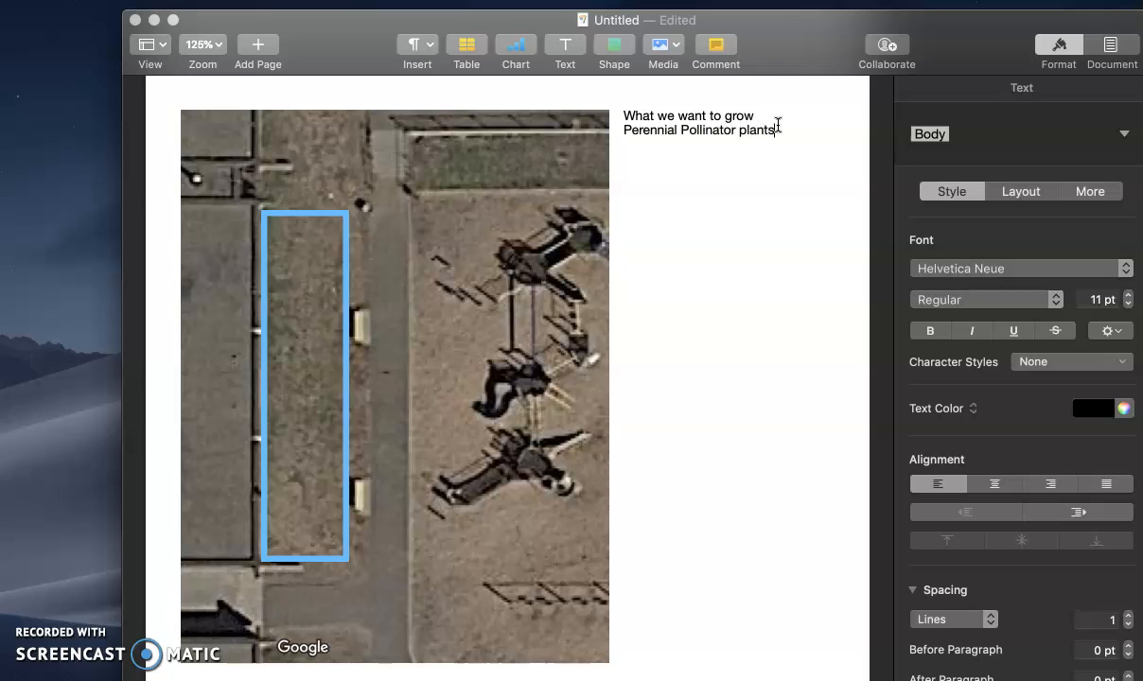
text( throughout the area.  W)
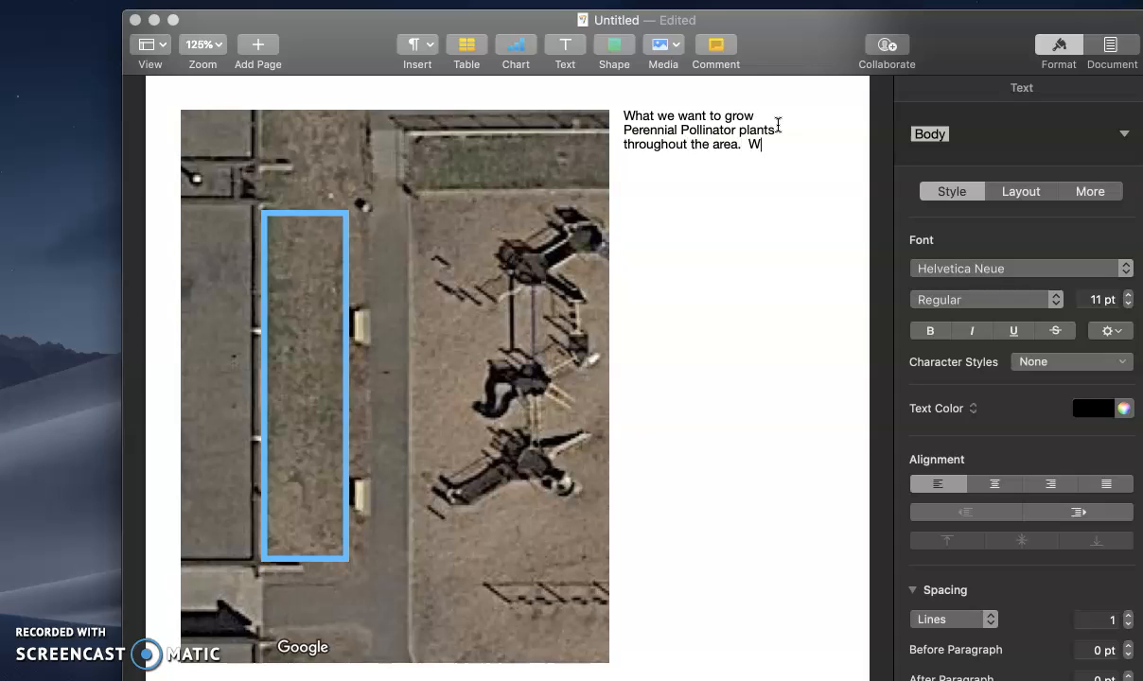
text( in our plant)
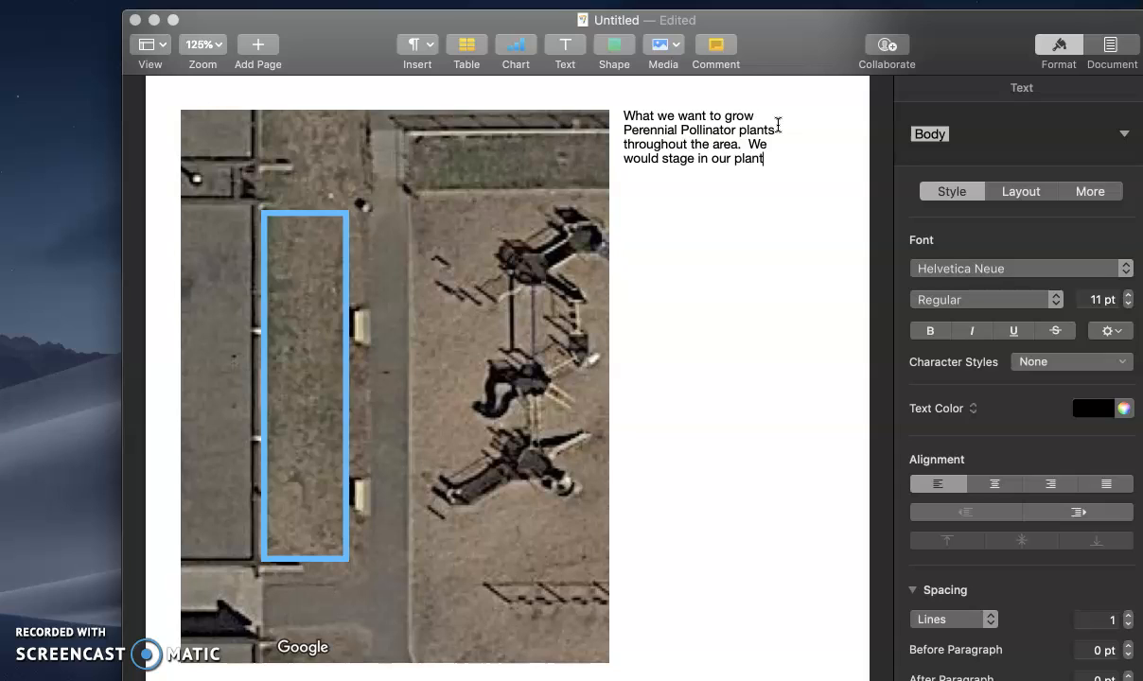
text(ings, so that each area is we)
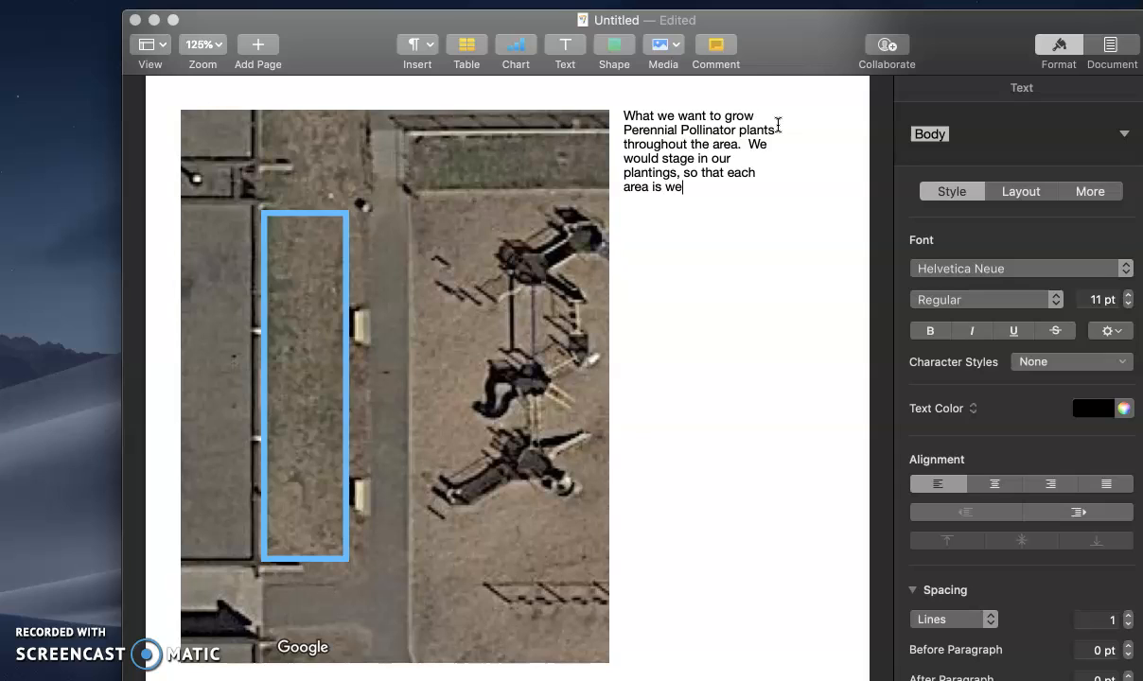
text(ll planted and able to be maintained.)
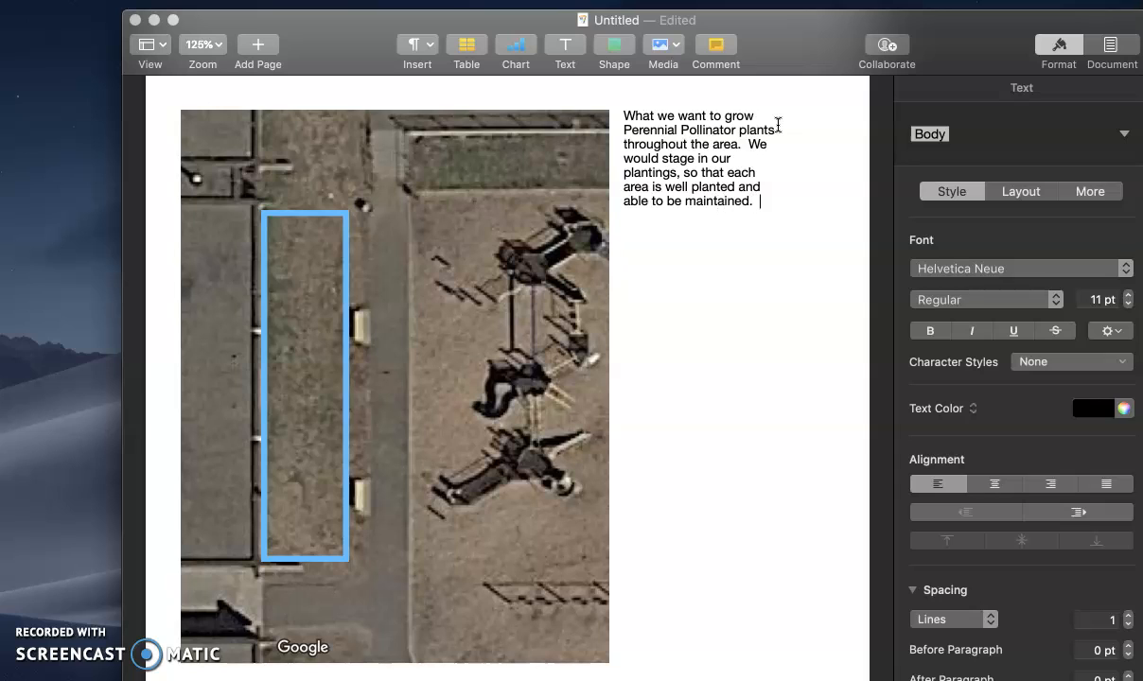
Make the heading "What we want to grow" bold
drag(756, 115, 623, 116)
key(super+b)
Below the paragraph, write "Other features, can include" followed by the lines "A walking path" and "Simple post-rope fence to prevent people from walking through."
click(701, 269)
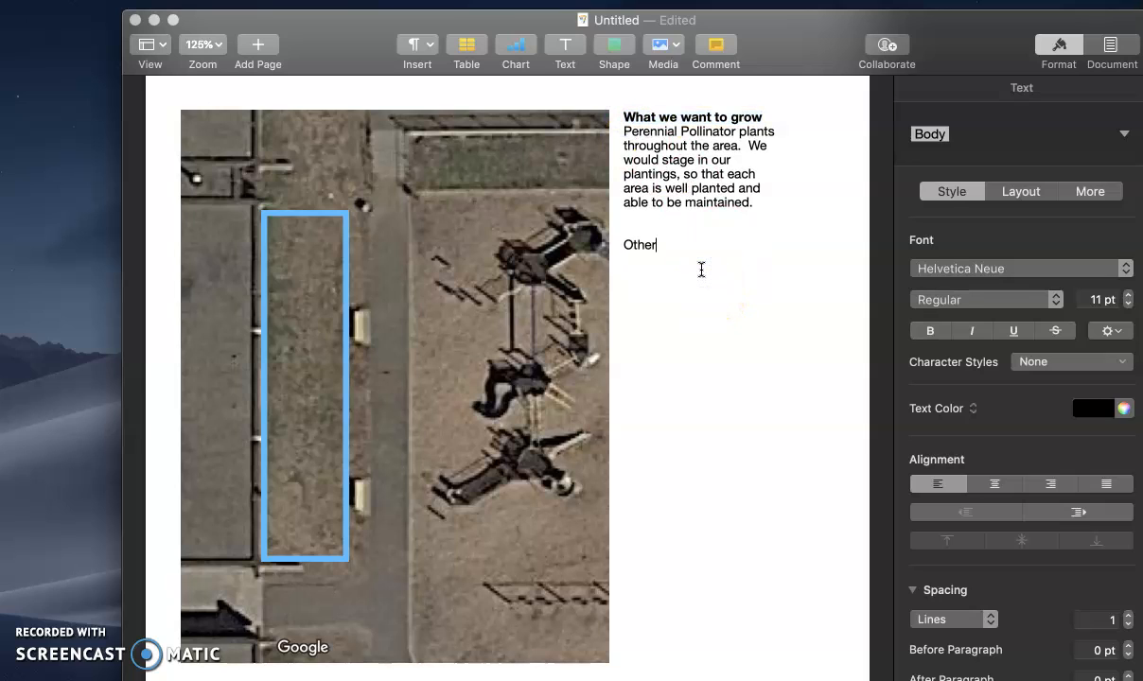
text(Other features, can include)
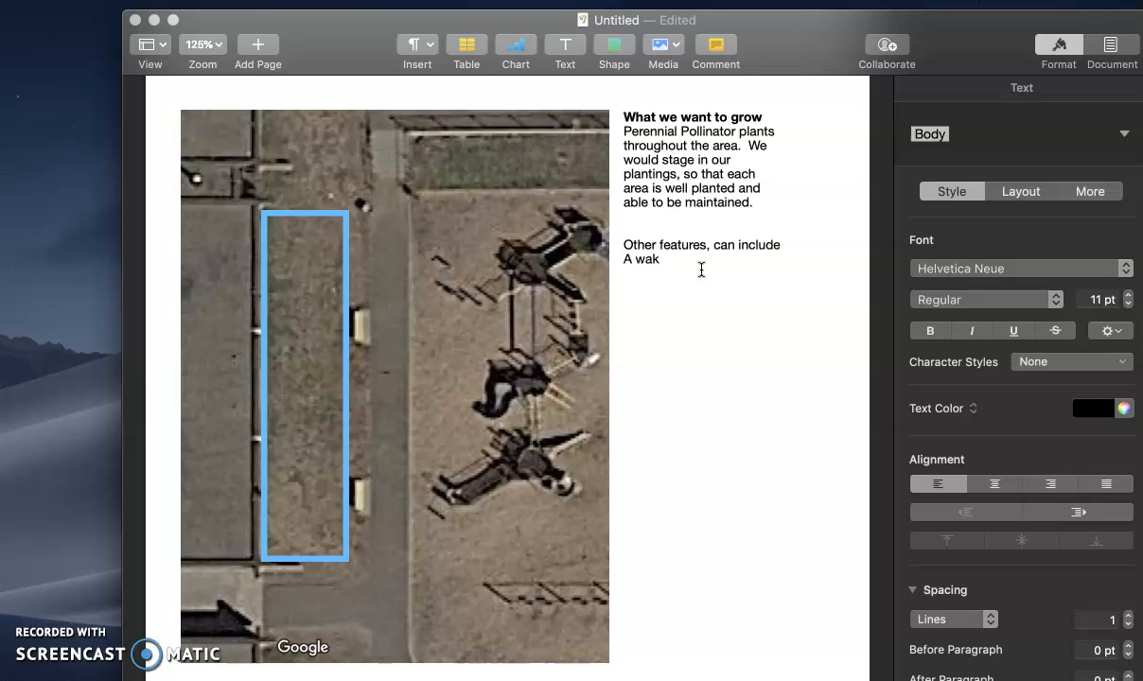
key(BackSpace)
key(BackSpace)
key(BackSpace)
text(post-rope fence to prevent people from walk)
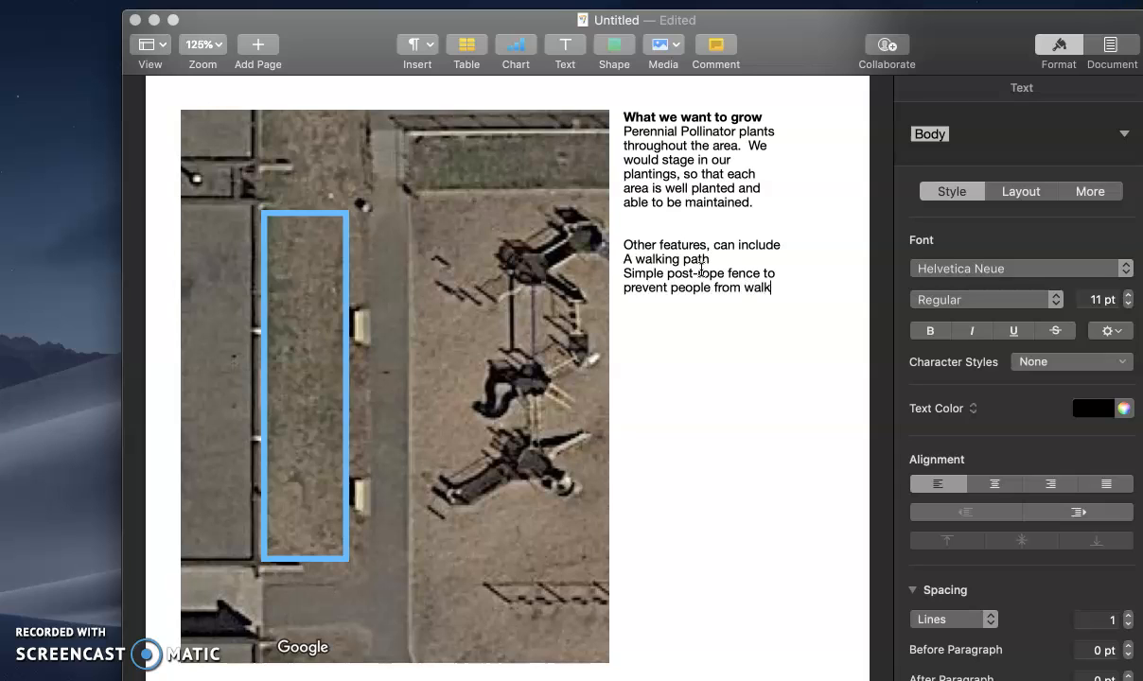
text(ing through)
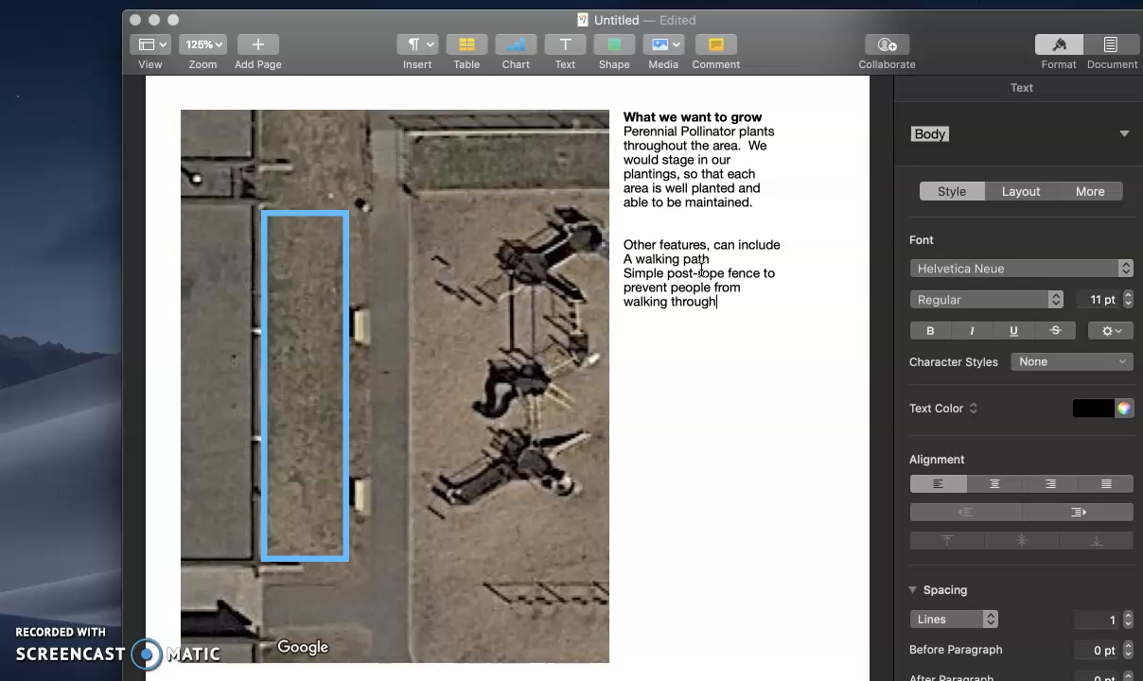
double_click(637, 289)
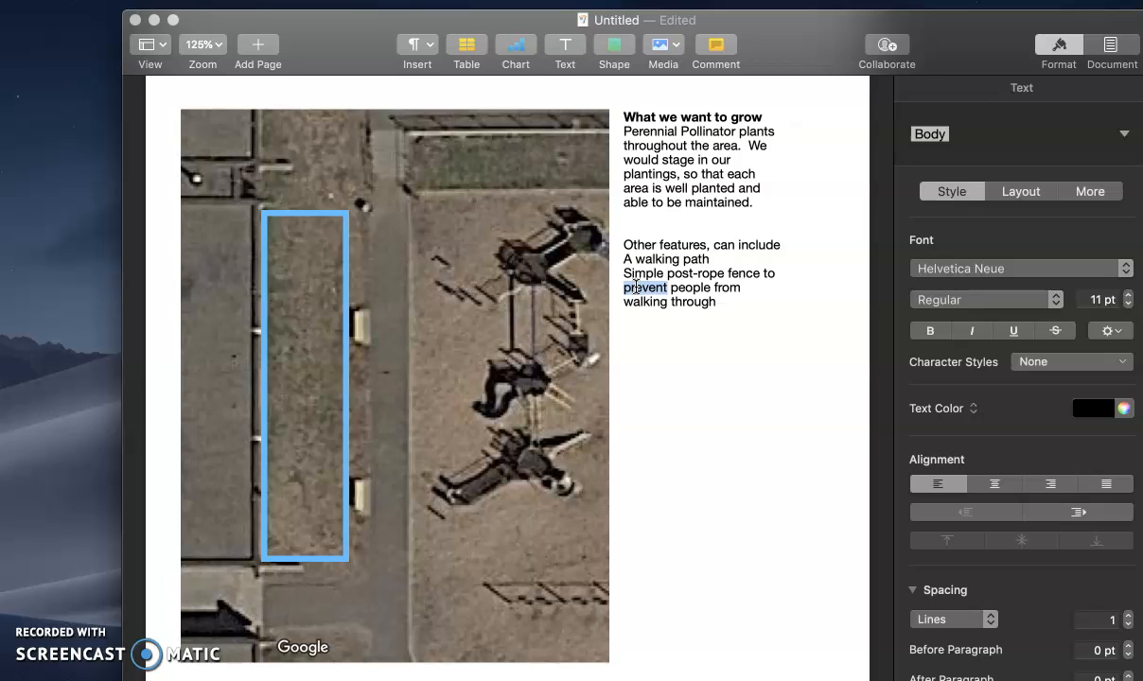
click(659, 322)
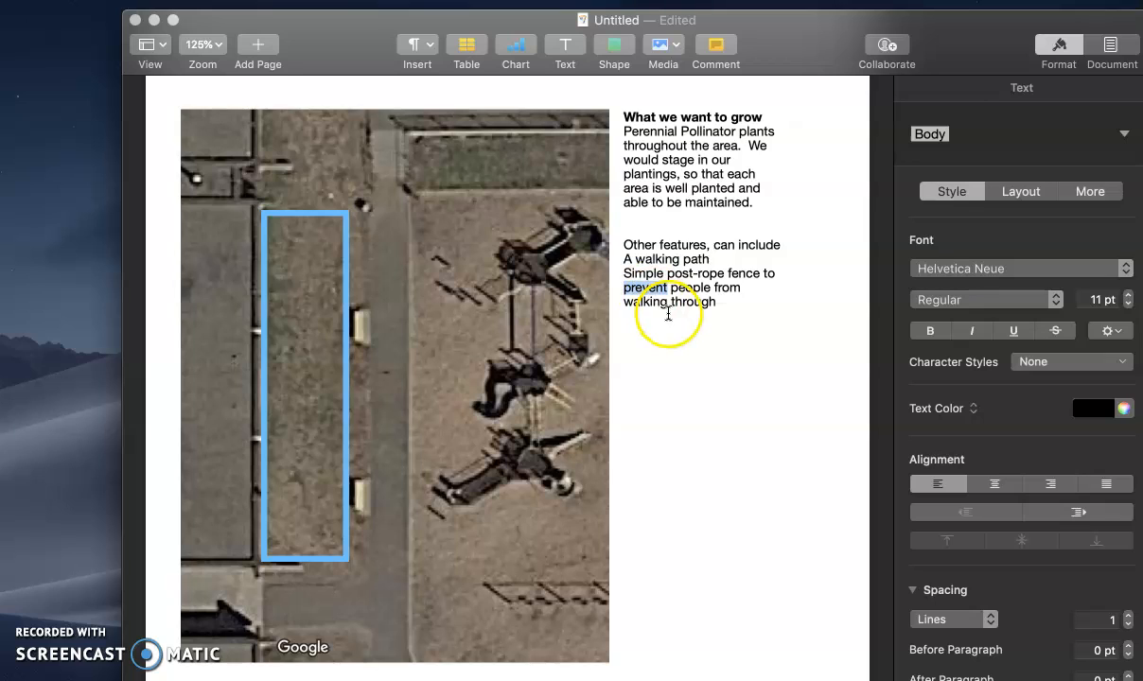
click(736, 310)
text(.)
Make the line "Other features, can include" bold and return to the end of the text
drag(780, 245, 610, 249)
key(super+b)
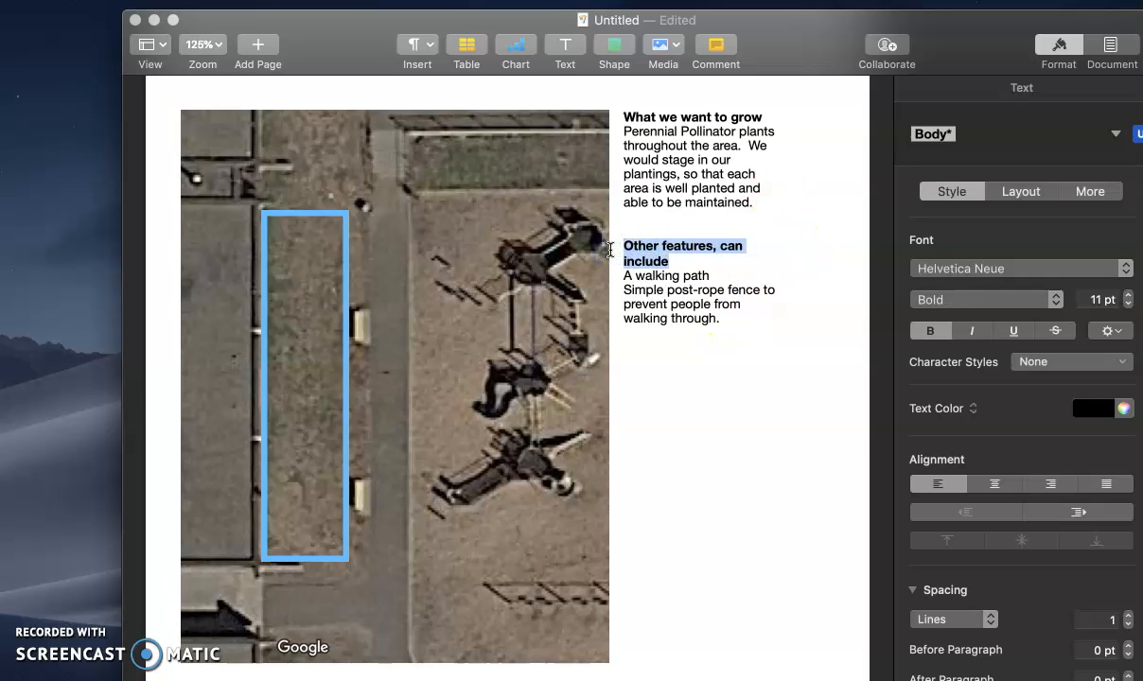
click(714, 329)
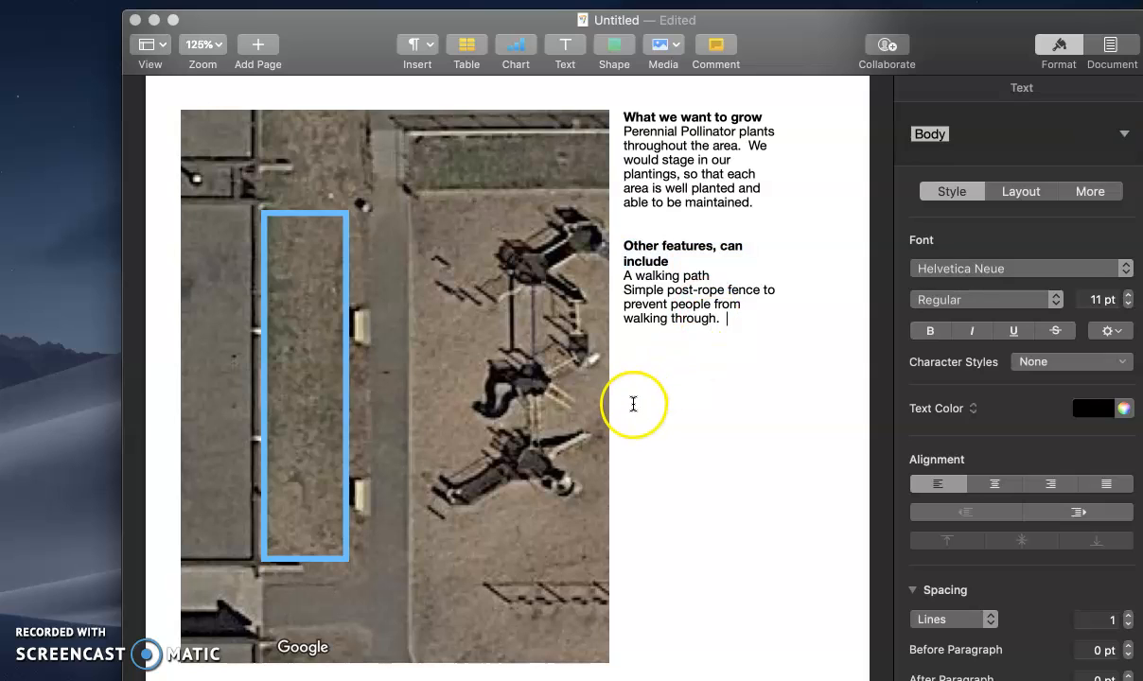
click(299, 334)
click(704, 340)
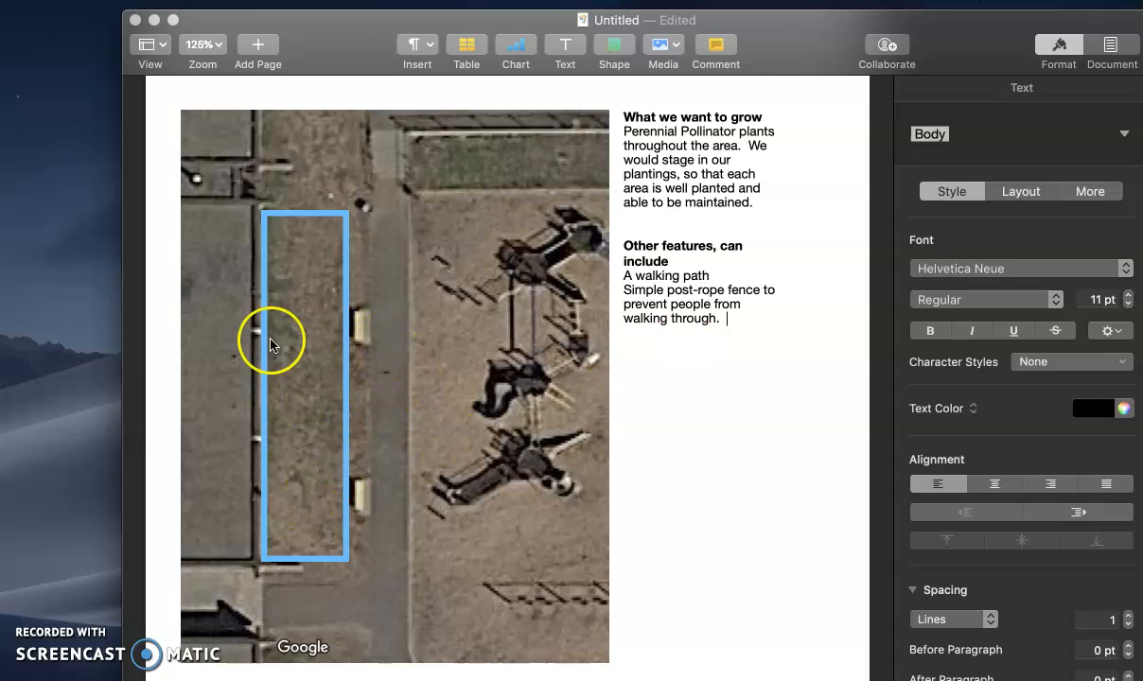
Insert a basic square shape on the page with the grouped site image
click(345, 263)
click(614, 48)
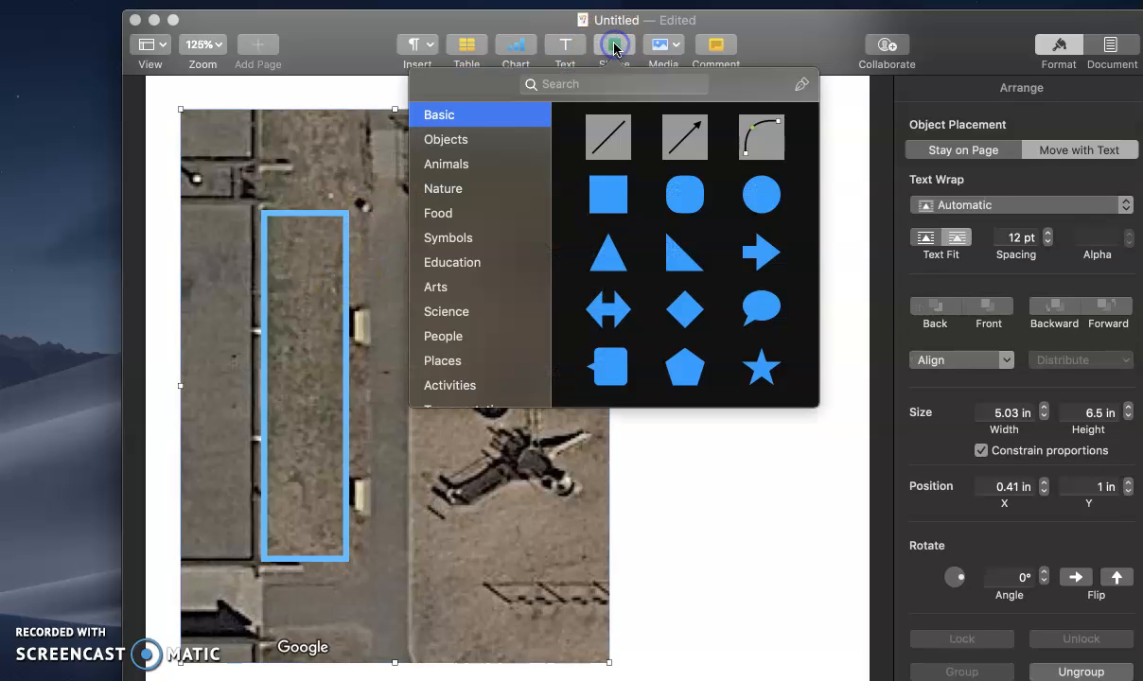
click(602, 197)
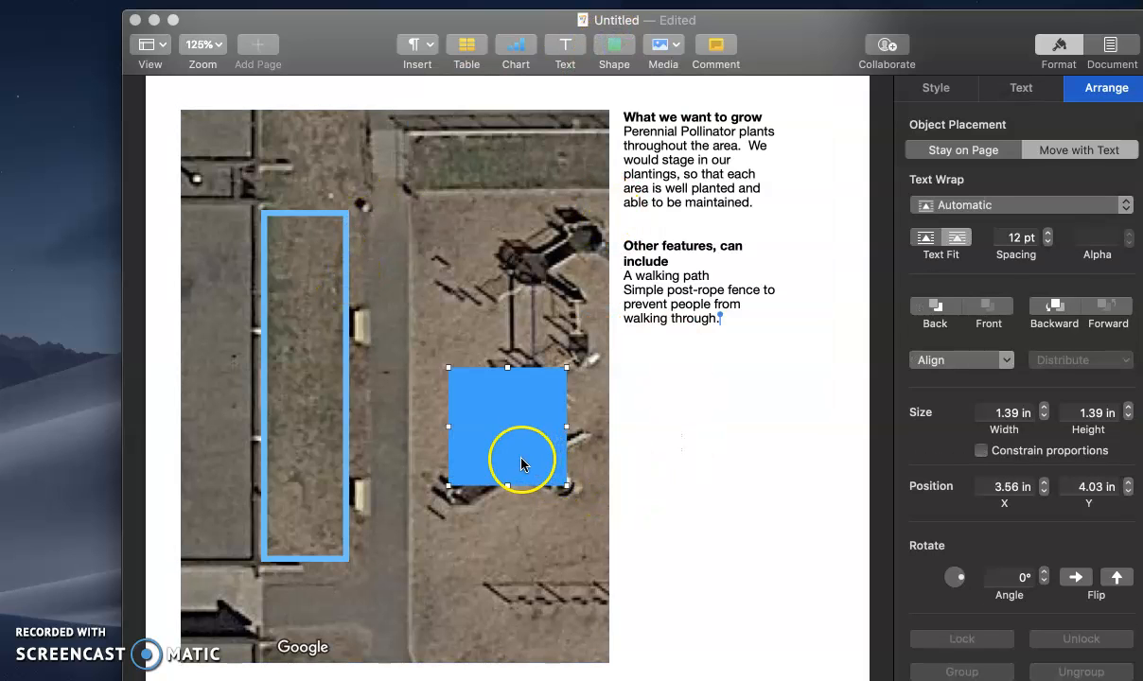
Apply the pink shape style to the new square
click(940, 91)
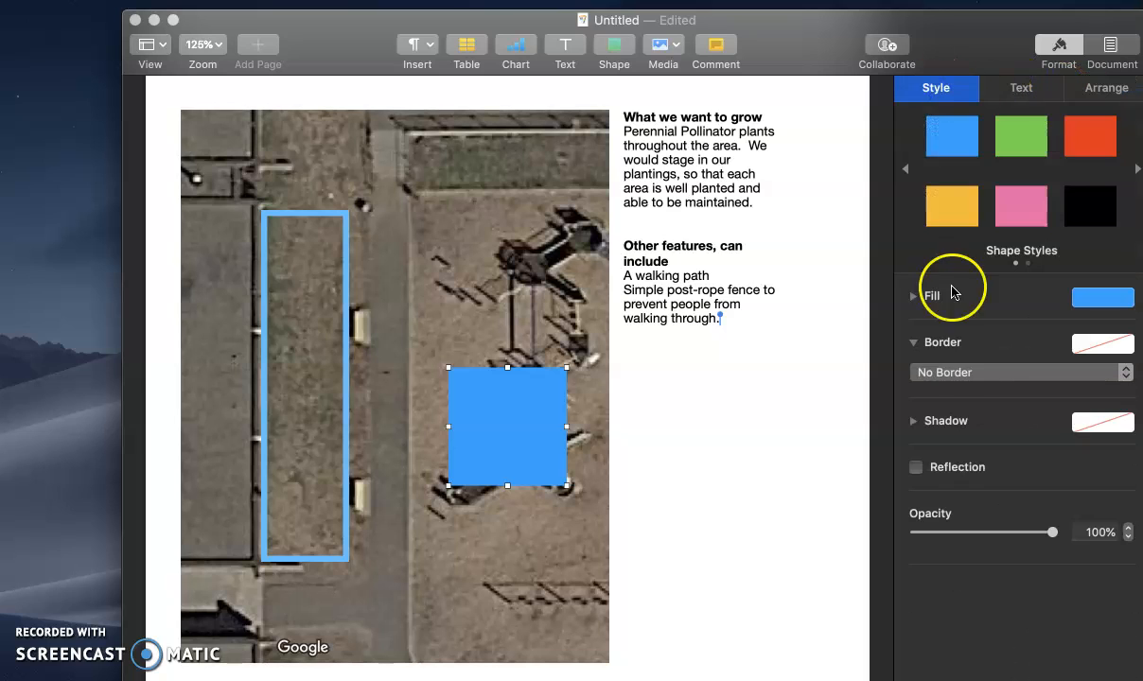
click(1033, 206)
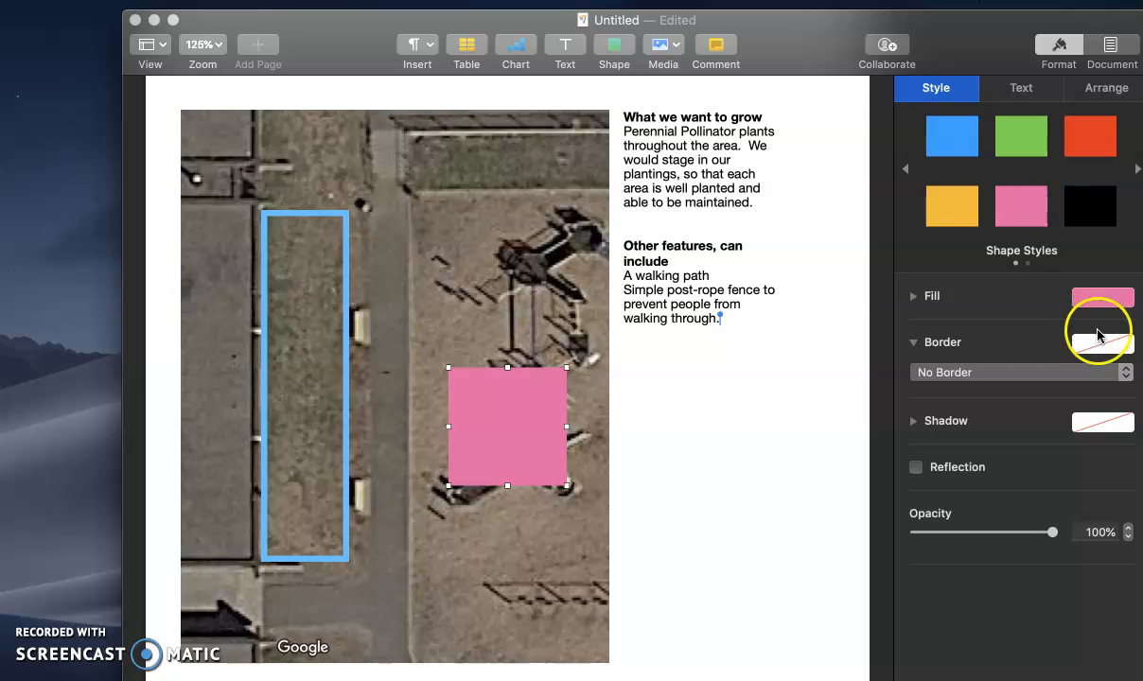
click(1093, 350)
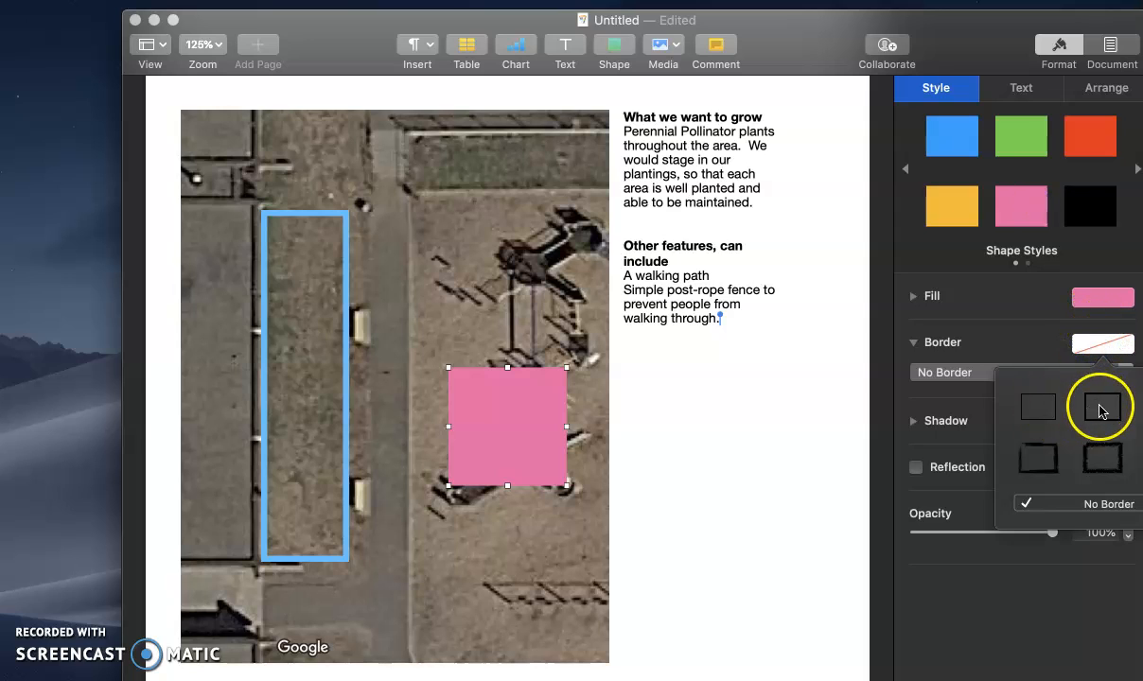
click(934, 417)
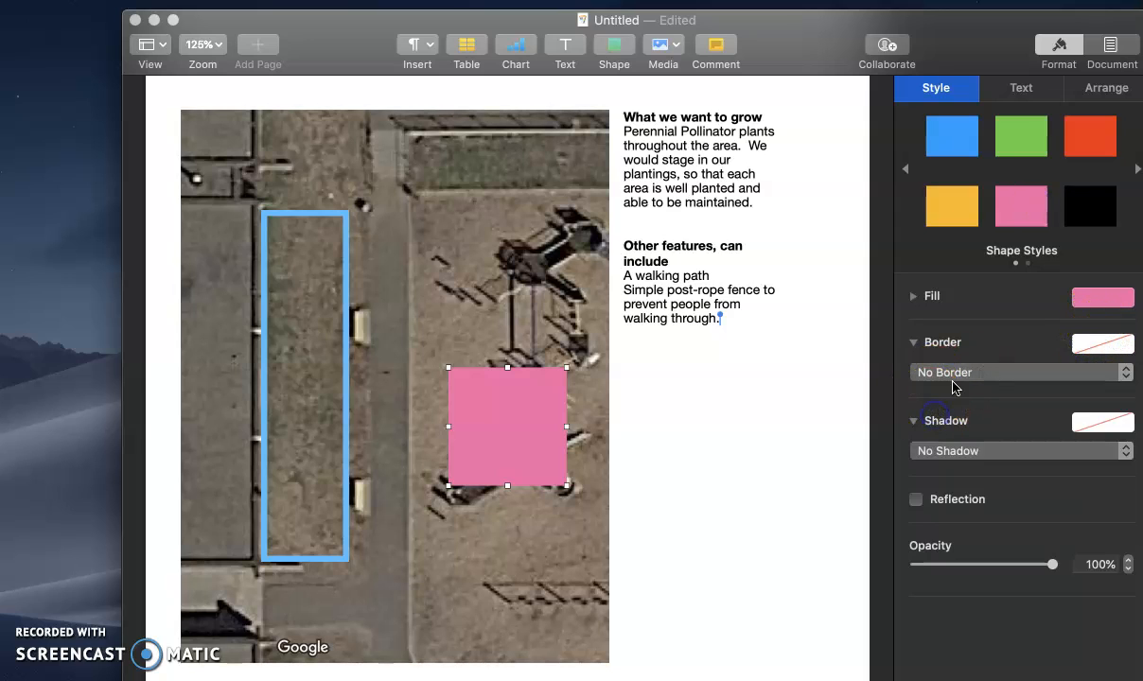
Give the new square a light blue Line border and remove its fill
click(969, 373)
click(969, 396)
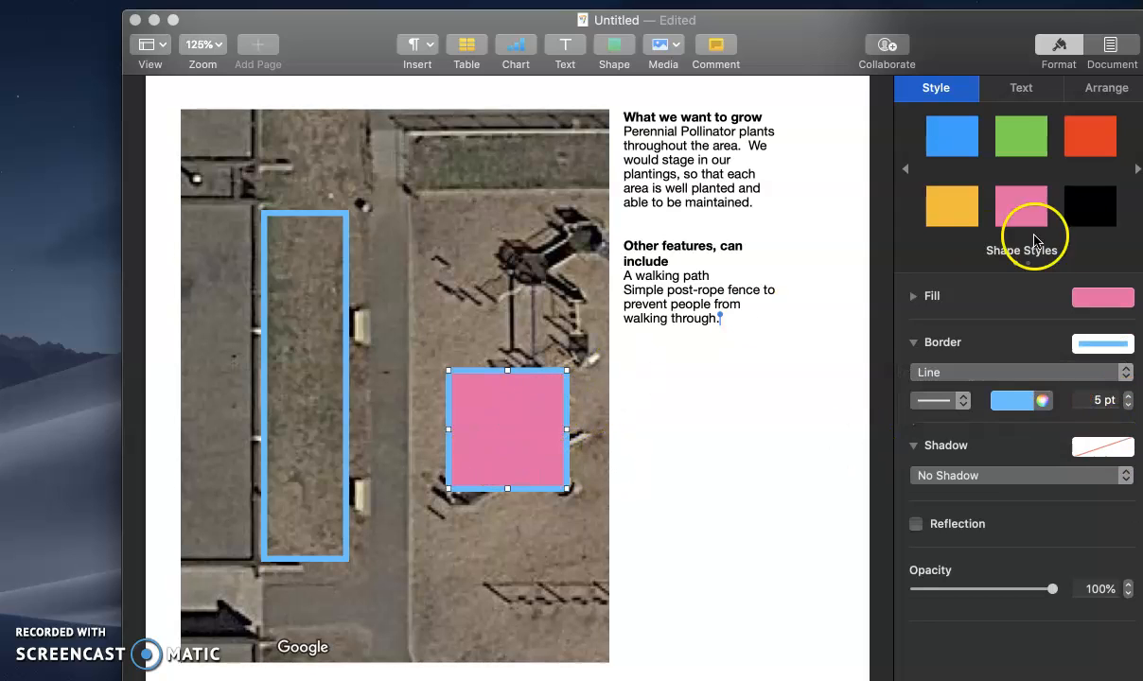
click(1123, 298)
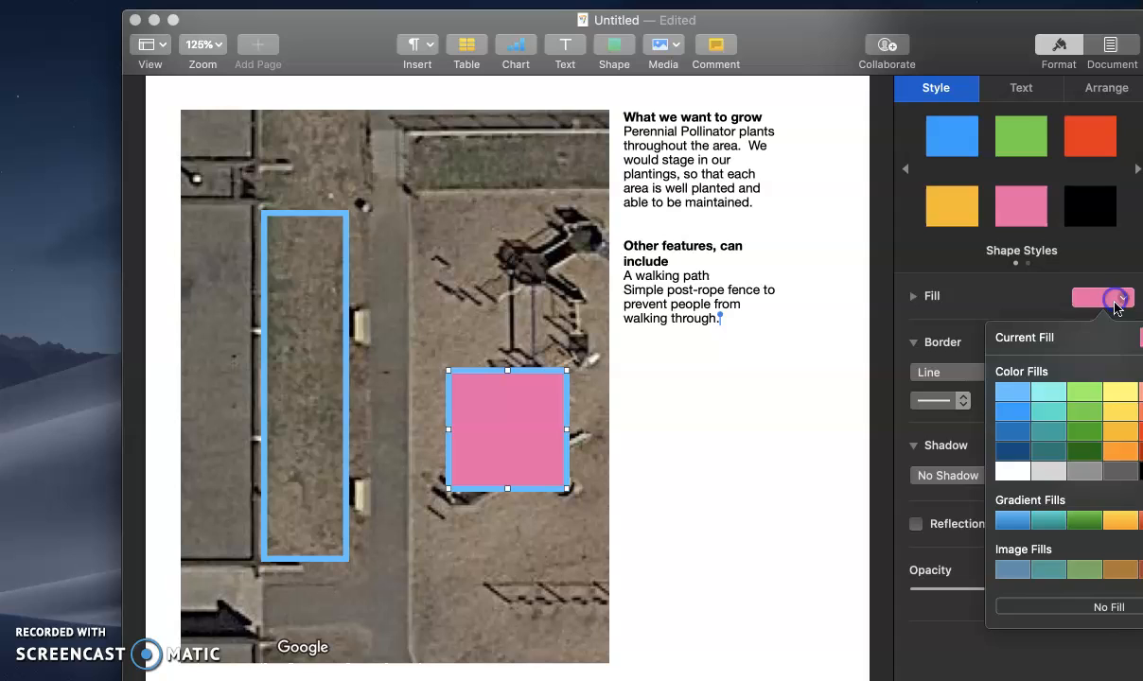
click(1074, 605)
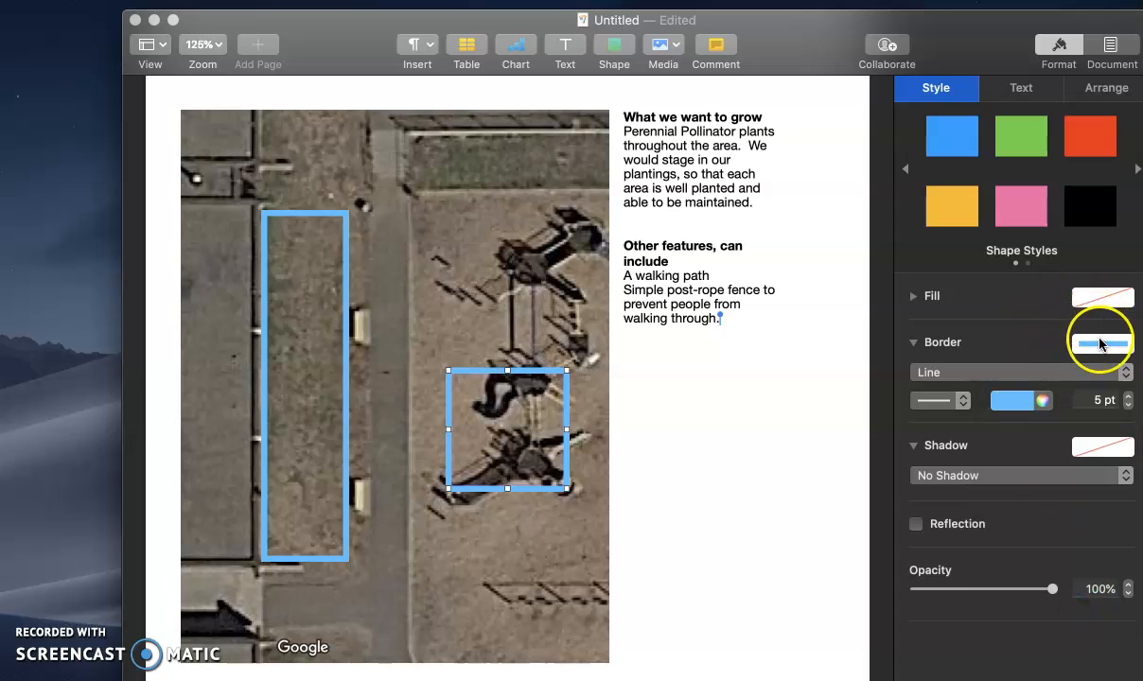
click(1102, 343)
click(1019, 324)
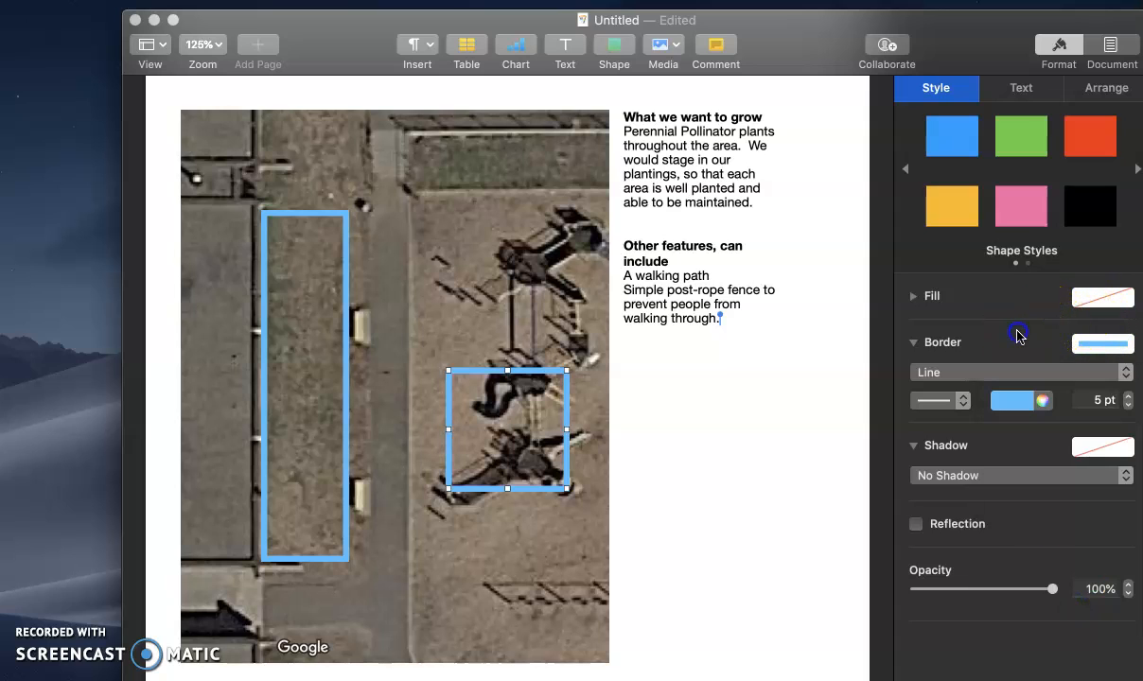
Change the new square's border to light pink and fit it inside the lower end of the blue rectangle on the aerial image
click(1028, 407)
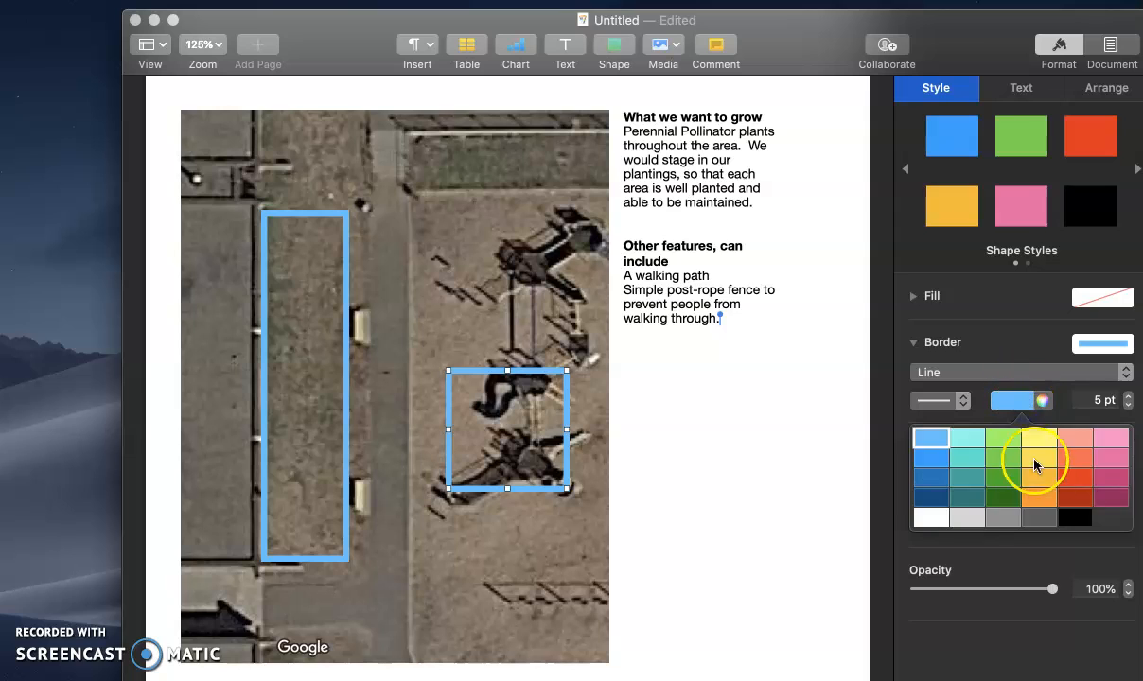
click(1112, 440)
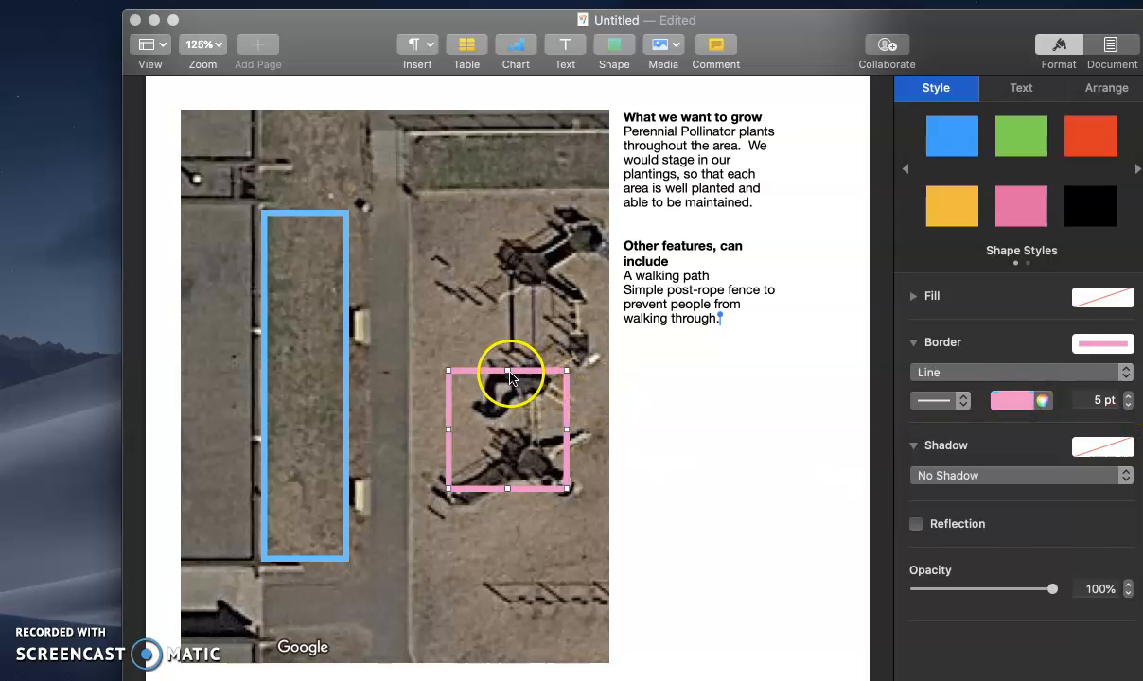
drag(568, 370, 337, 496)
drag(355, 556, 342, 550)
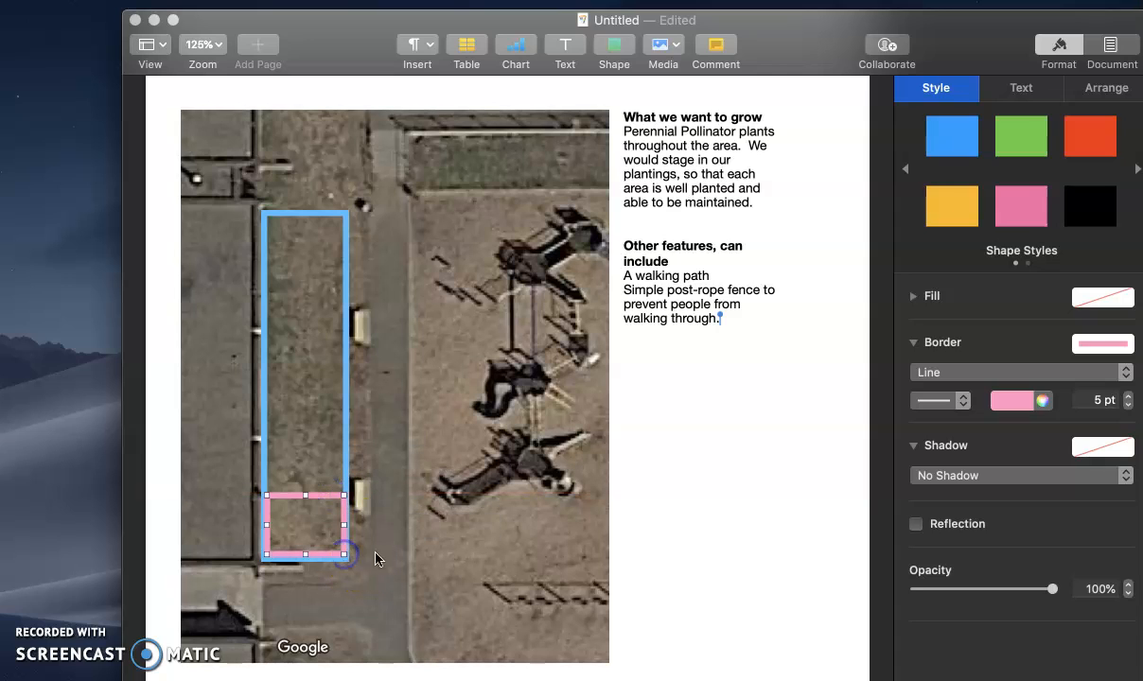
Label the pink rectangle "Stage One"
click(320, 528)
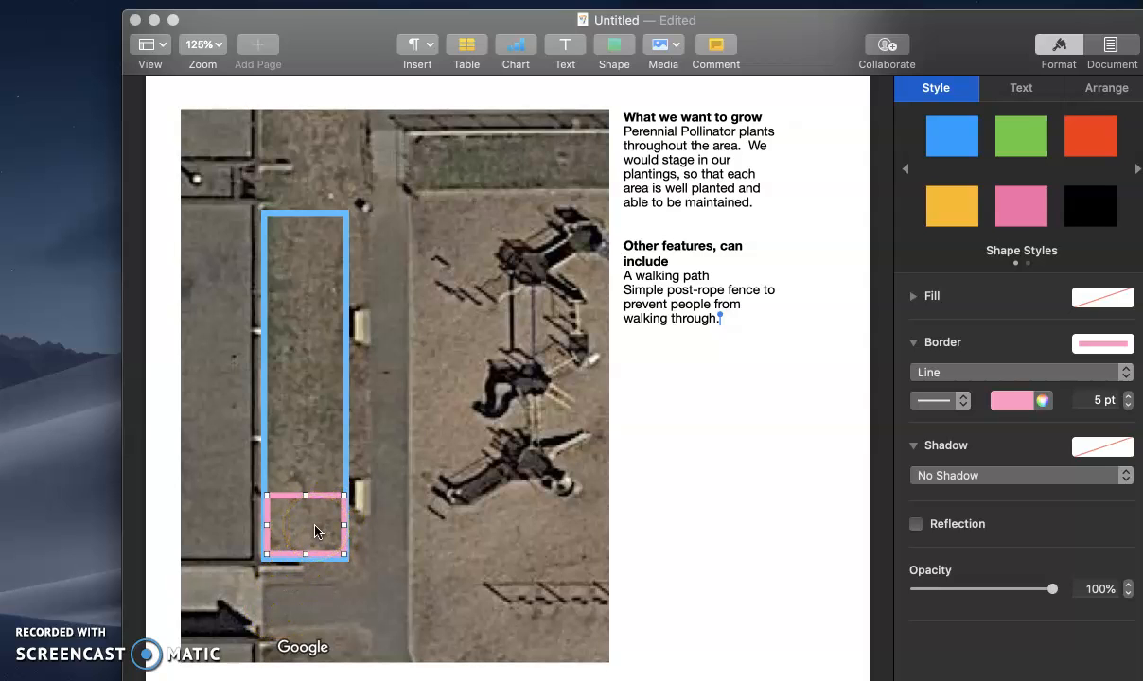
click(316, 532)
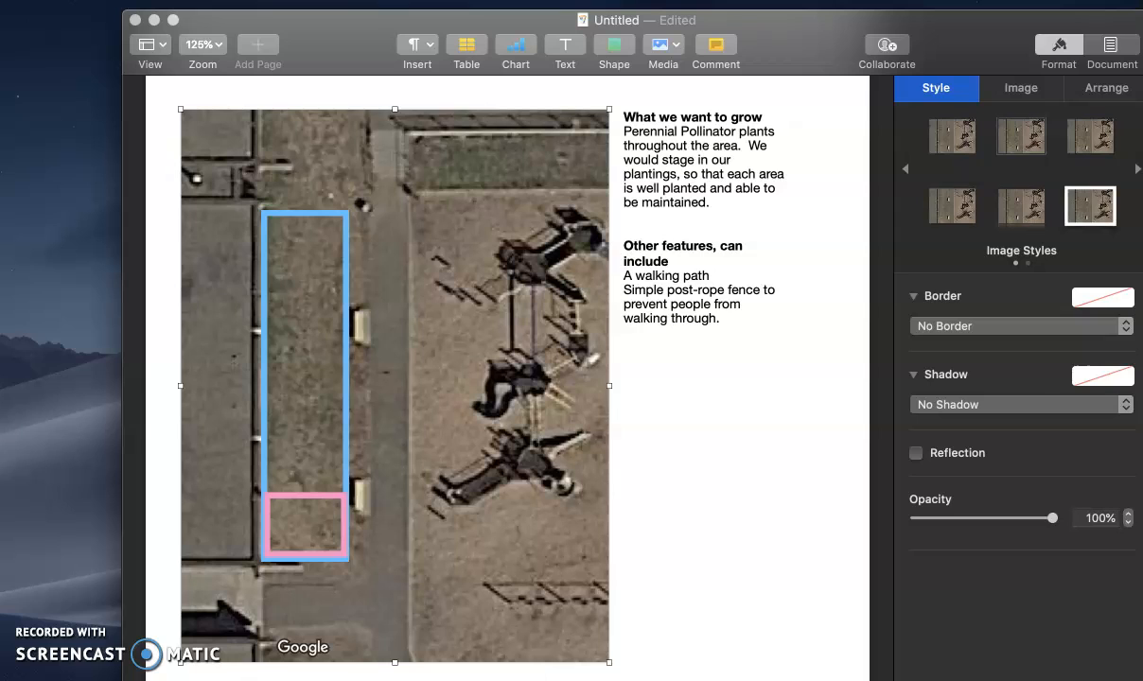
click(300, 527)
right_click(300, 527)
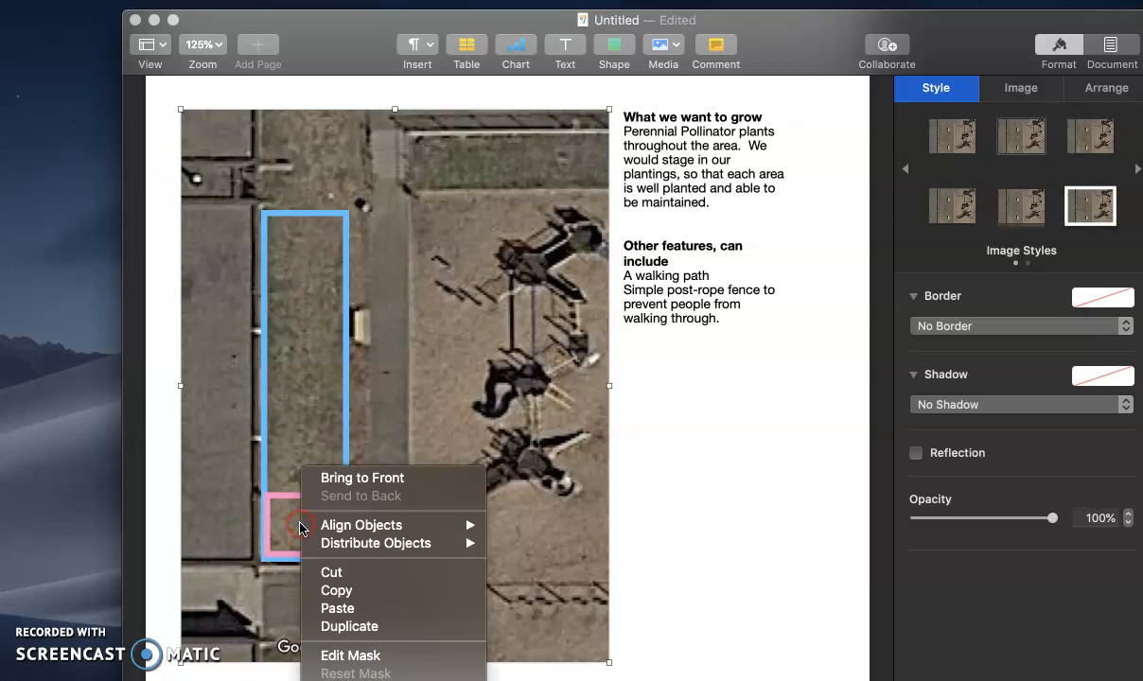
click(288, 528)
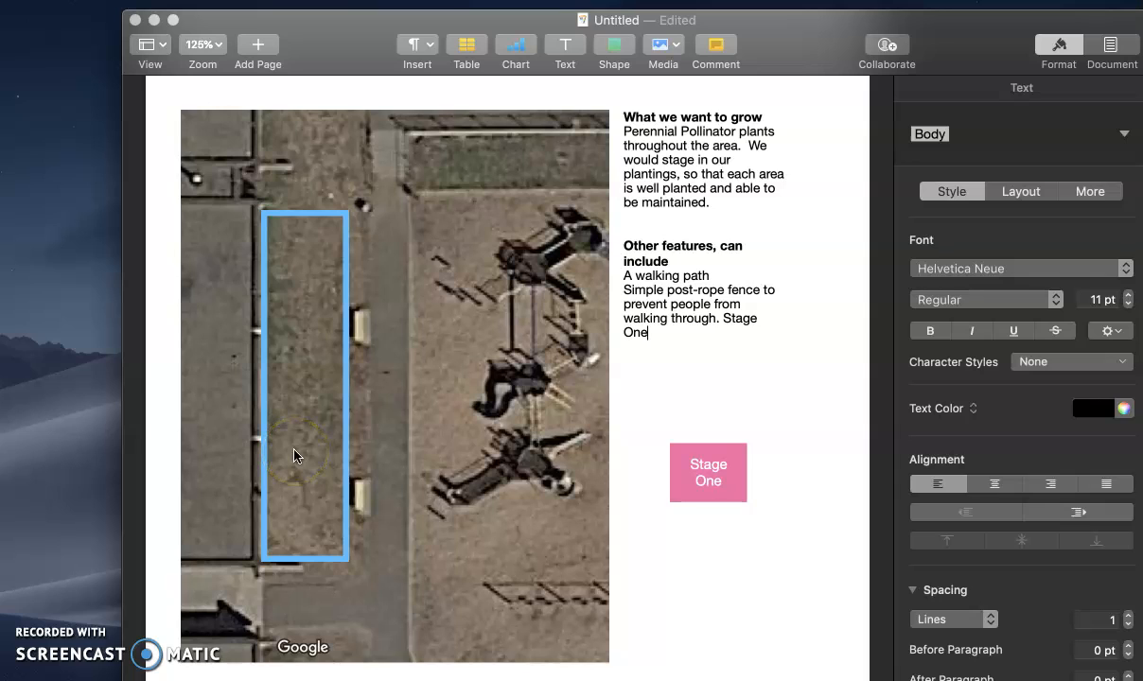
Duplicate the solid pink "Stage One" rectangle and place the copy just below the original beside the aerial image
click(722, 484)
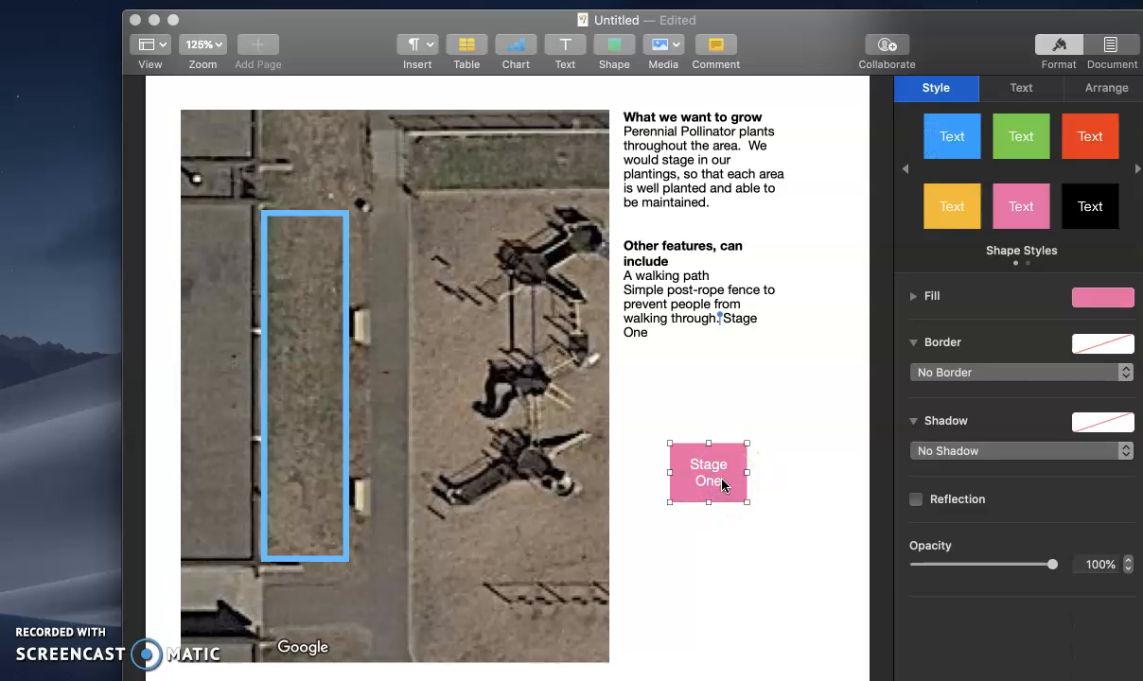
key(super+c)
click(734, 551)
key(super+v)
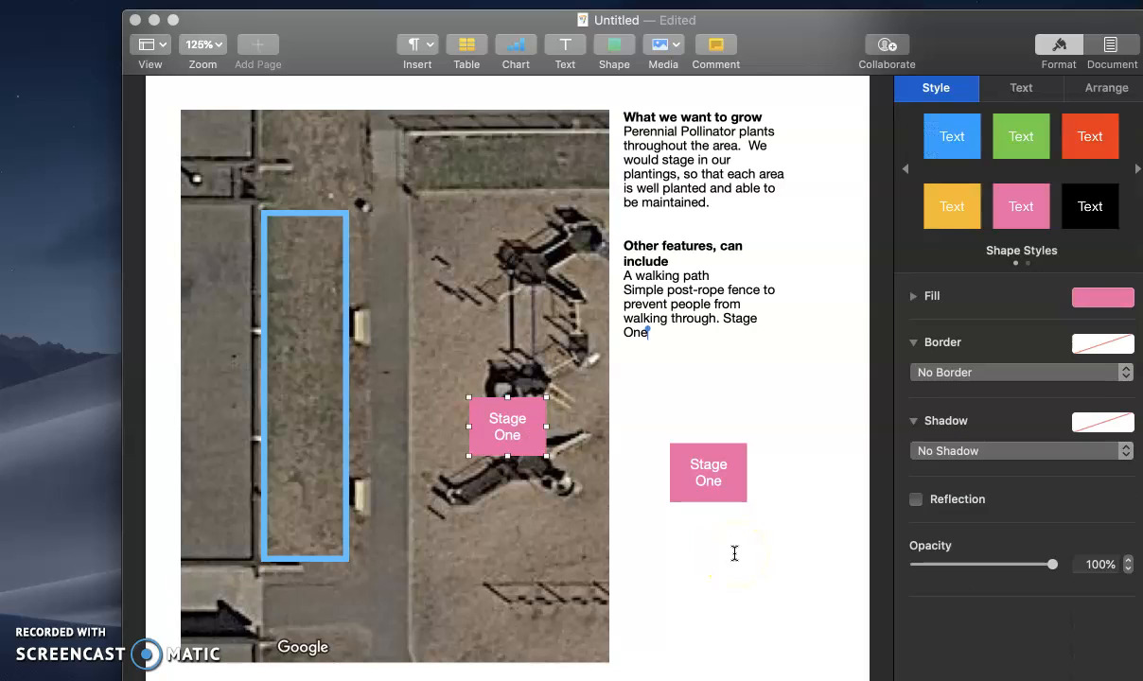
drag(487, 417, 713, 554)
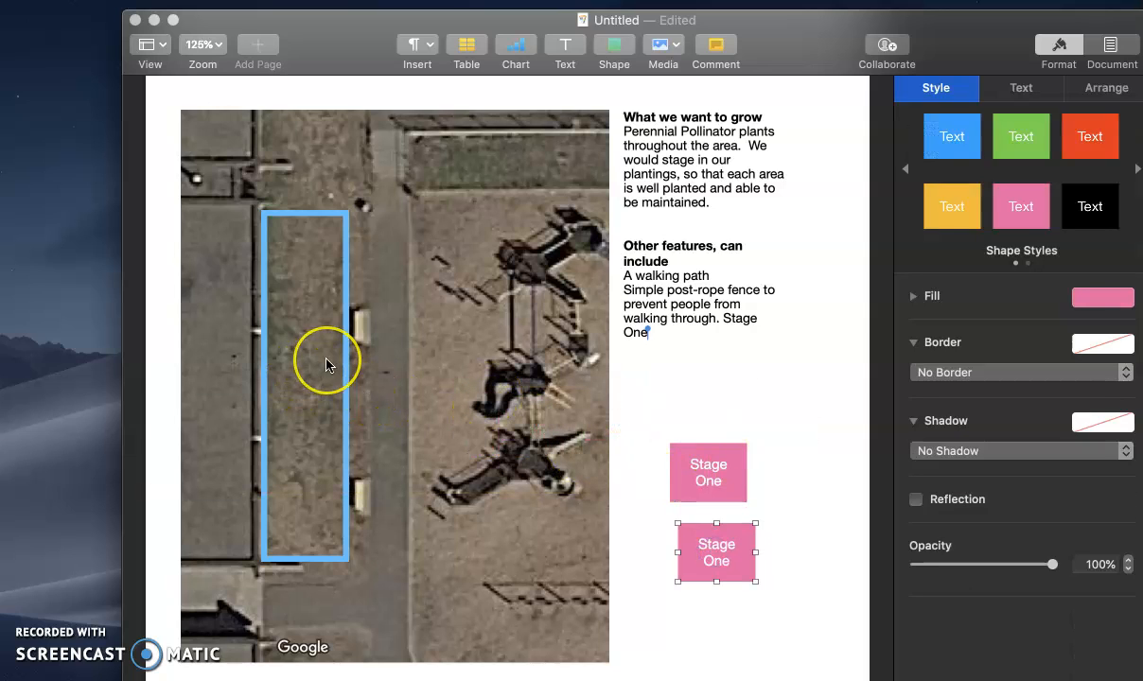
click(422, 304)
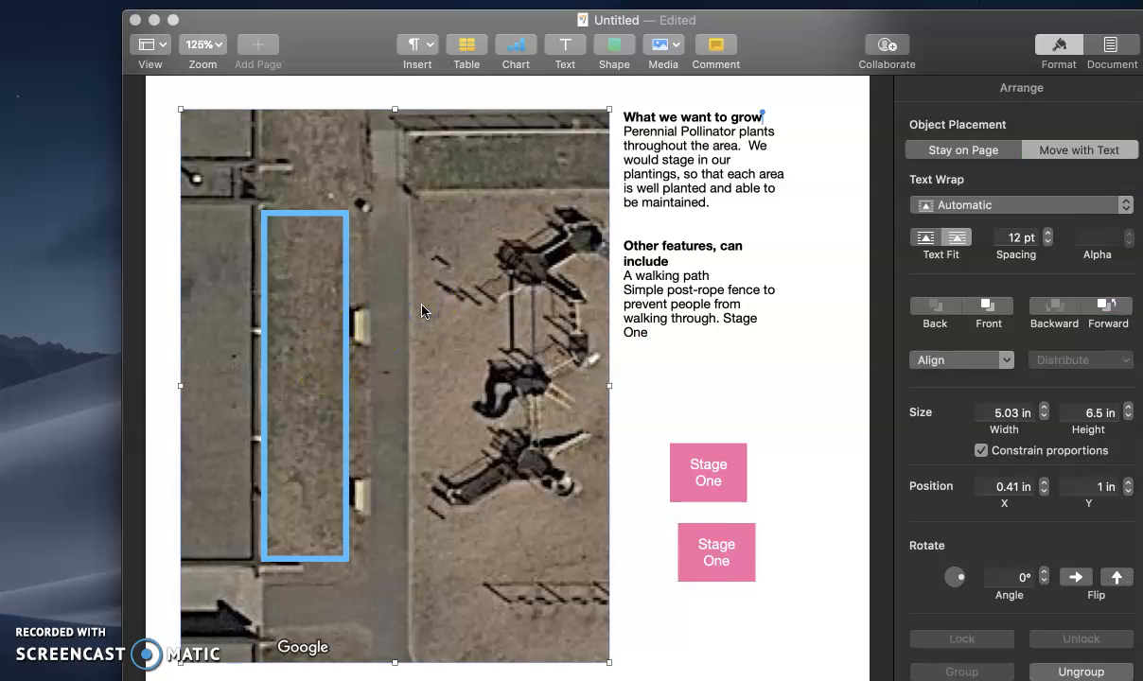
scroll(422, 311, down, 5)
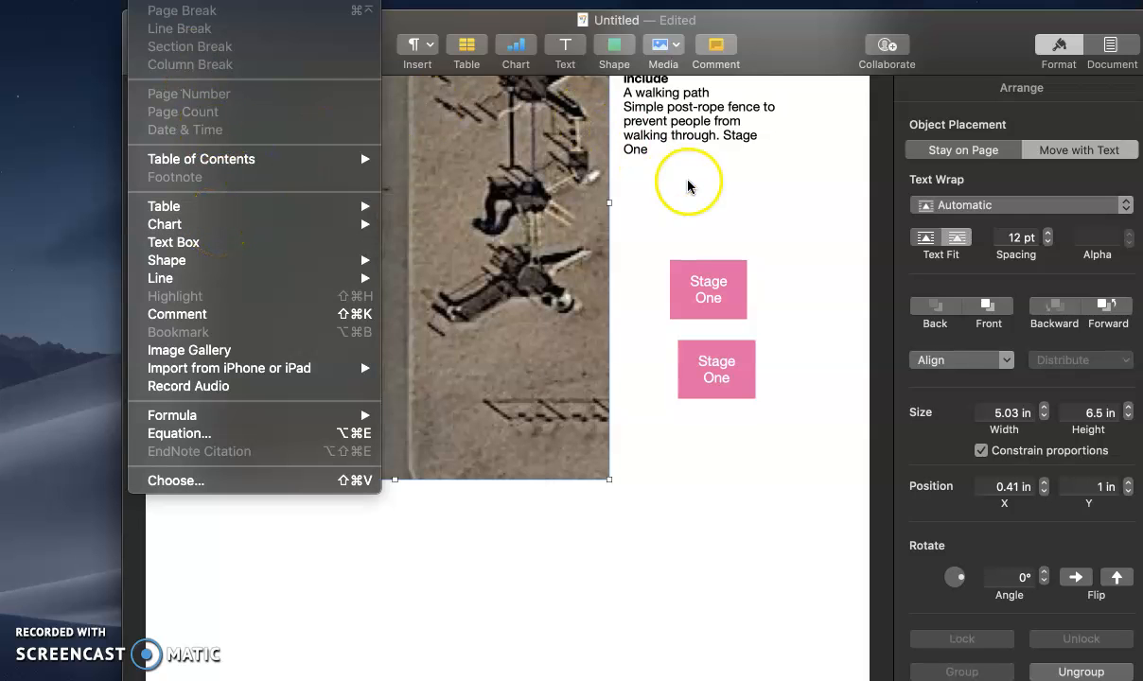
click(714, 178)
scroll(784, 260, up, 5)
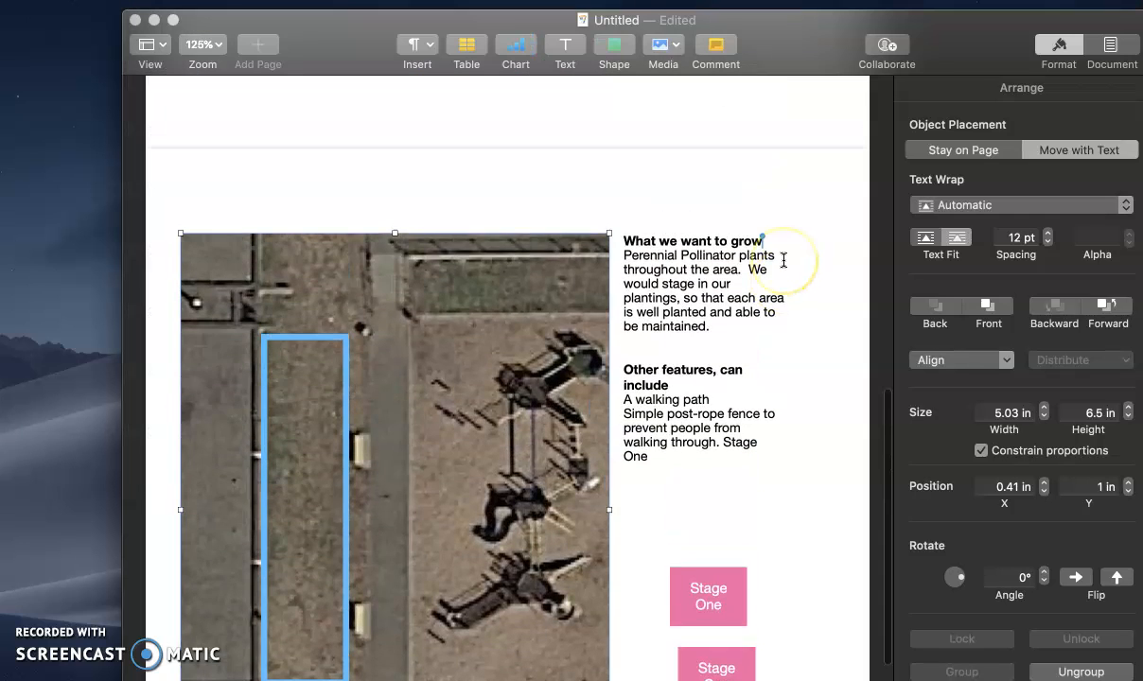
Set the text color of "Stage One" in the upper pink rectangle to light pink
click(721, 462)
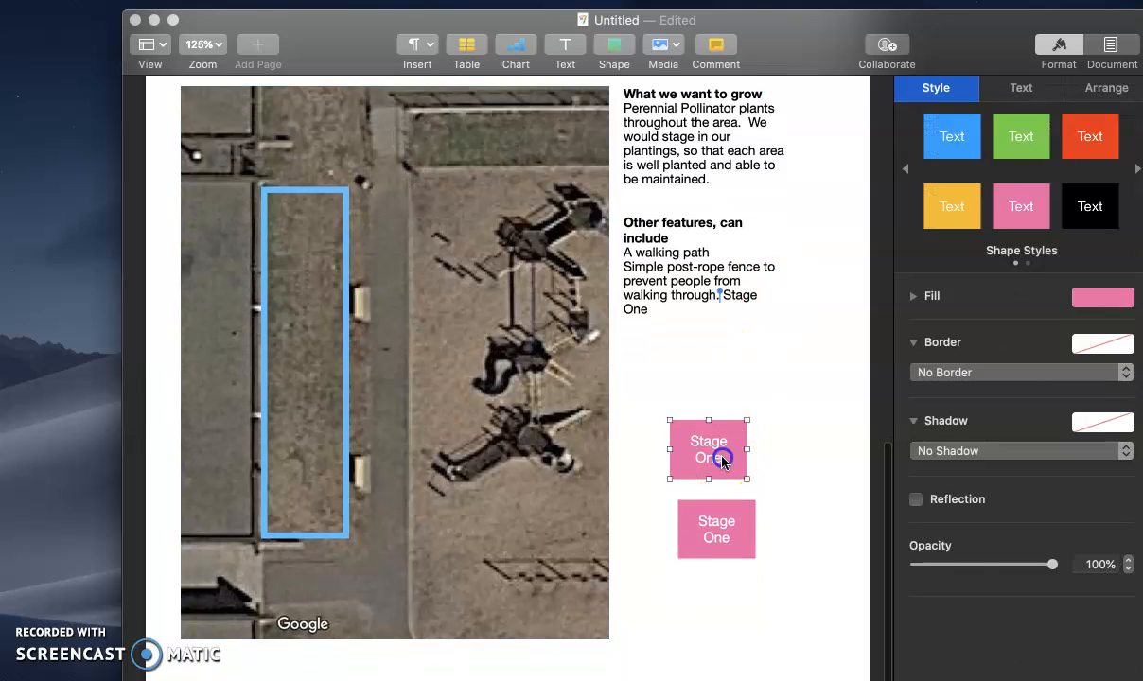
click(721, 461)
drag(735, 459, 680, 438)
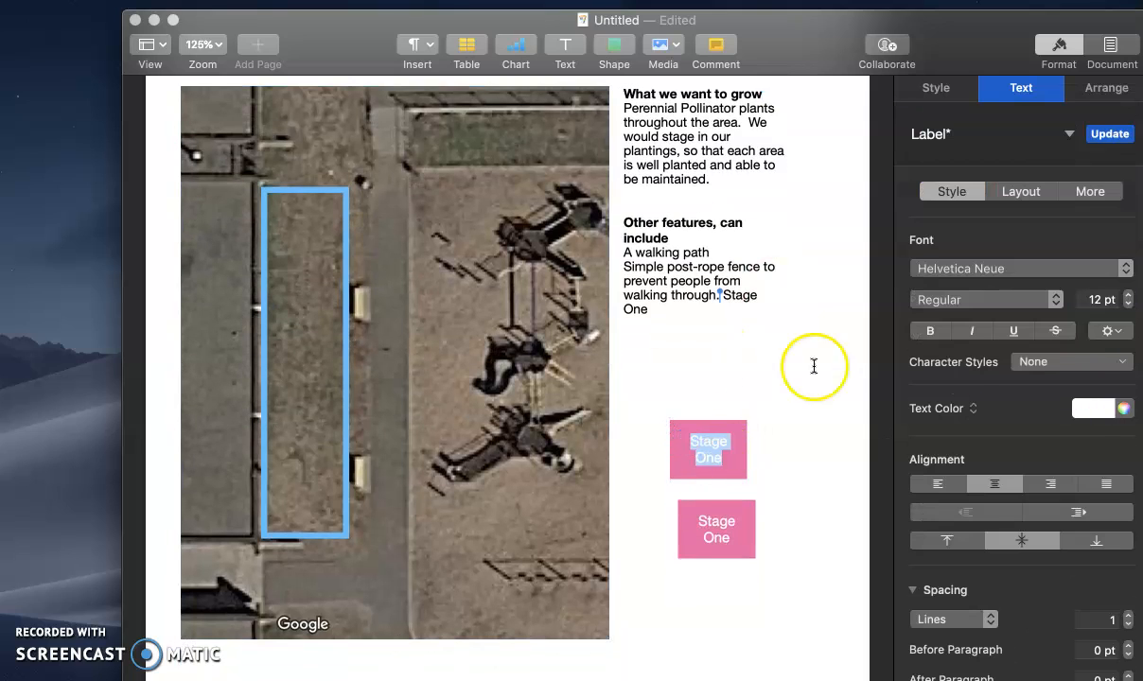
click(1104, 407)
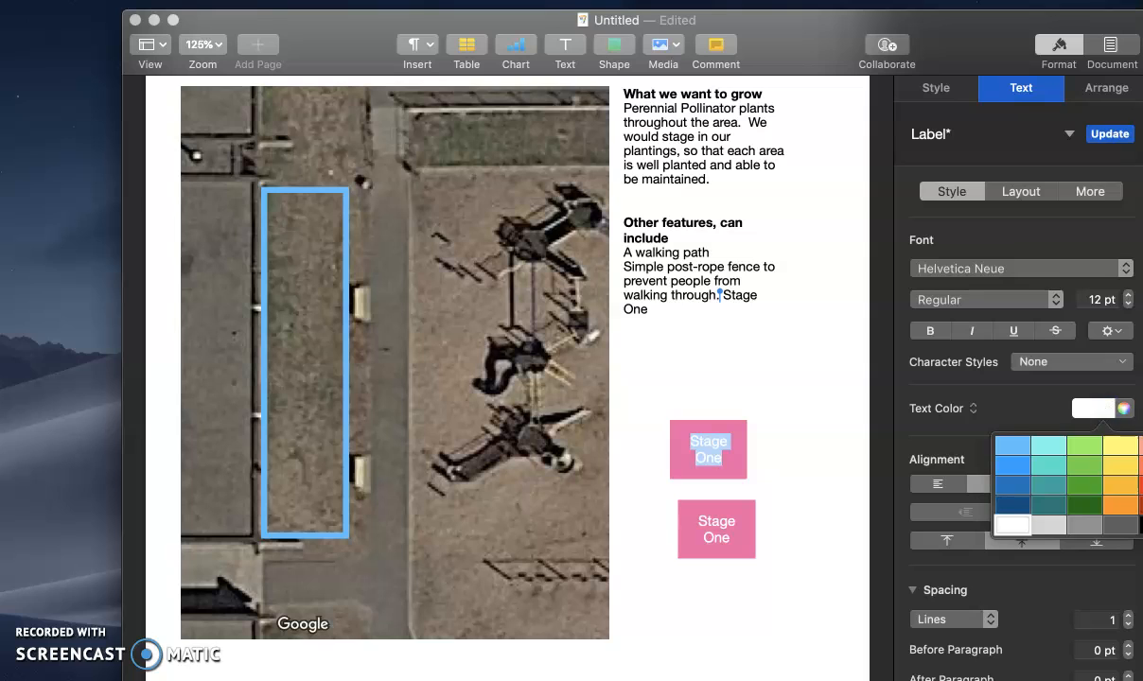
click(1142, 446)
click(735, 462)
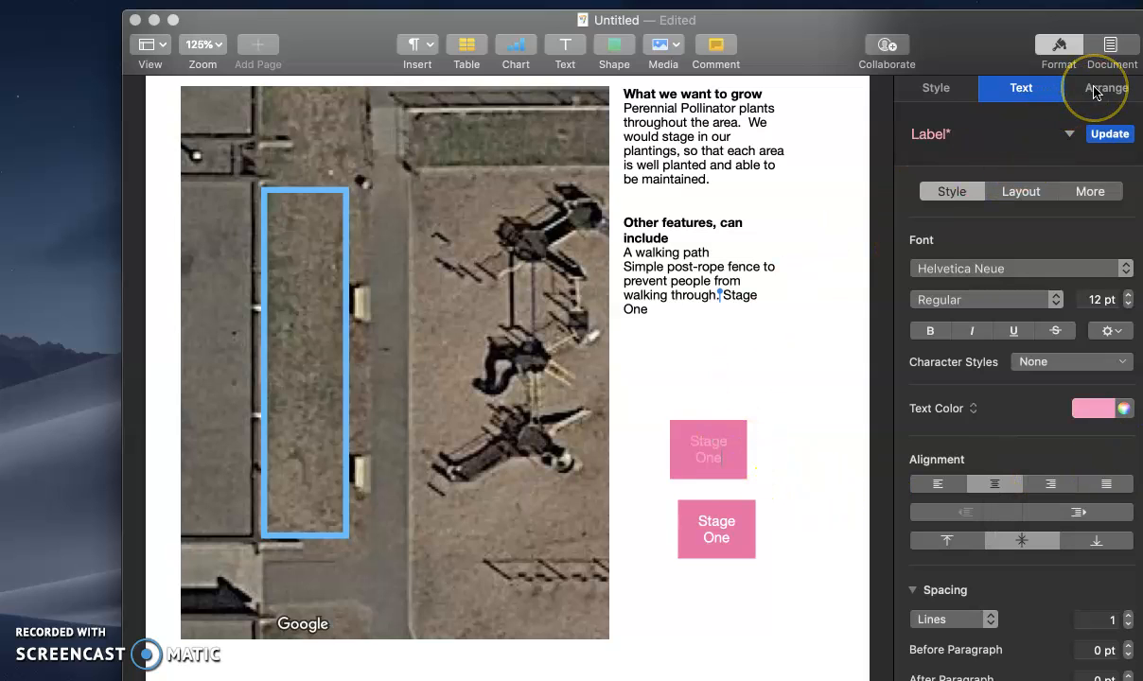
Give the upper "Stage One" rectangle a Line border and remove its fill
click(936, 87)
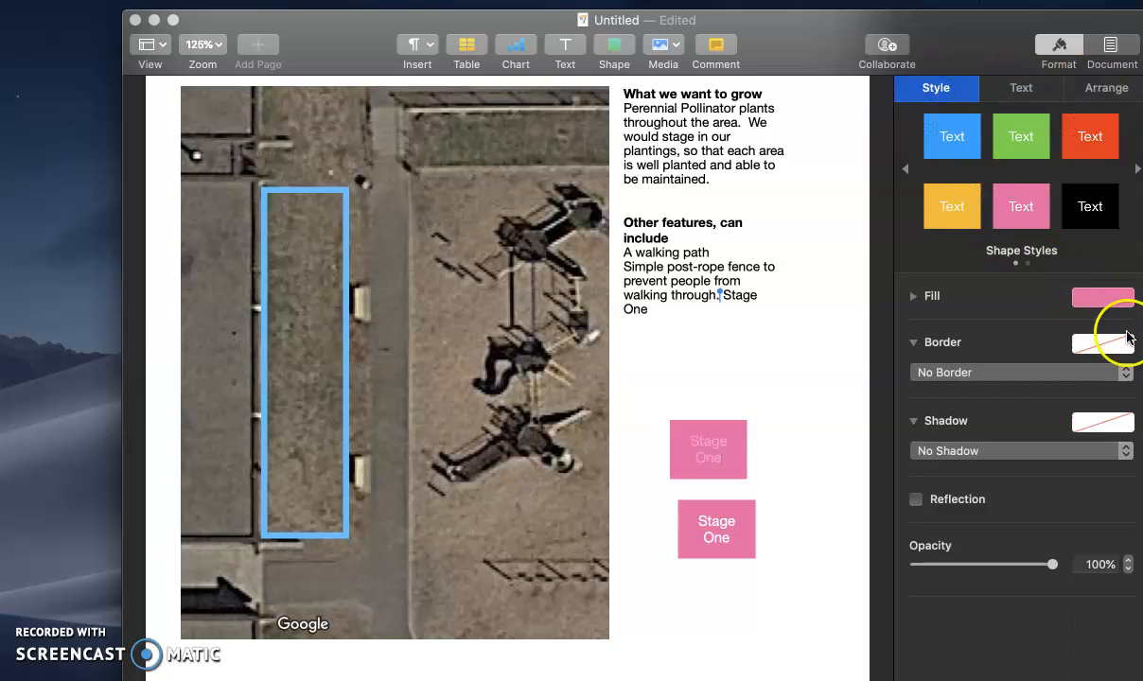
click(1022, 373)
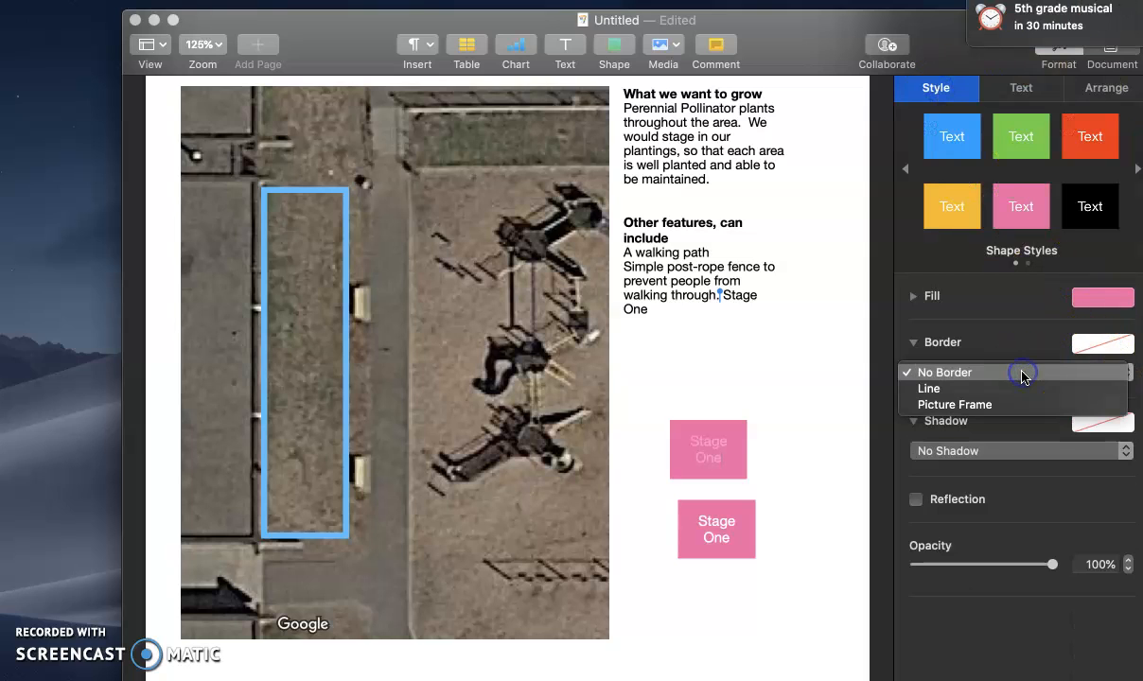
click(1021, 389)
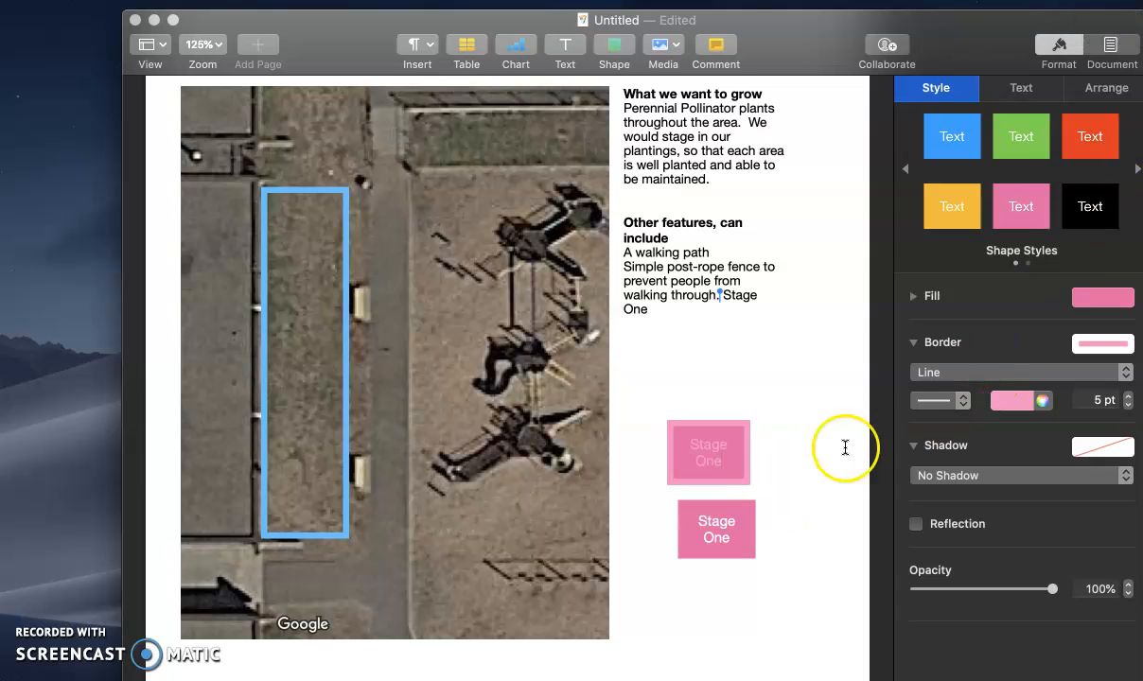
click(1125, 299)
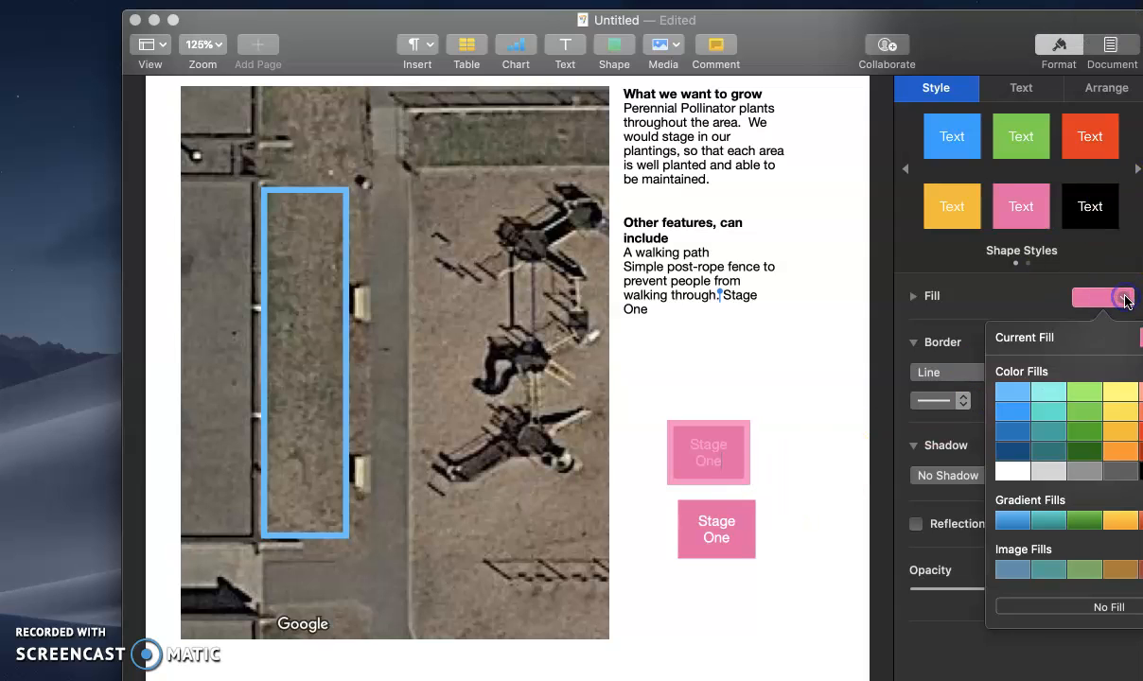
click(1049, 606)
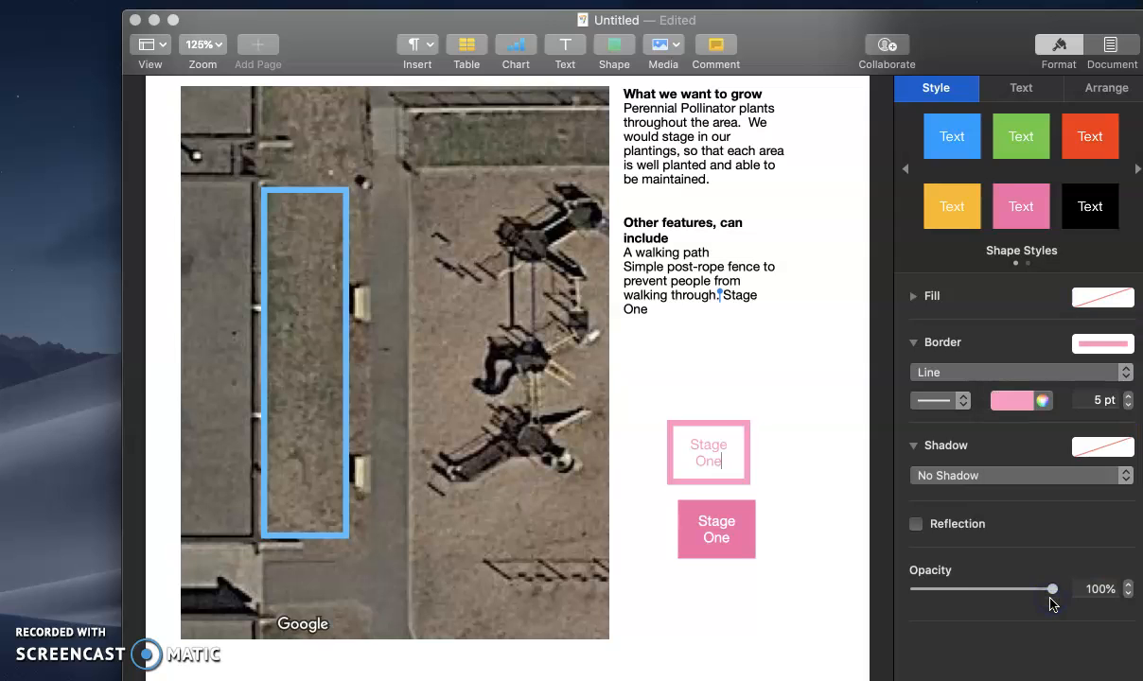
Make the outlined rectangle's "Stage One" text bold and move the rectangle into the lower end of the blue area
drag(723, 460, 689, 446)
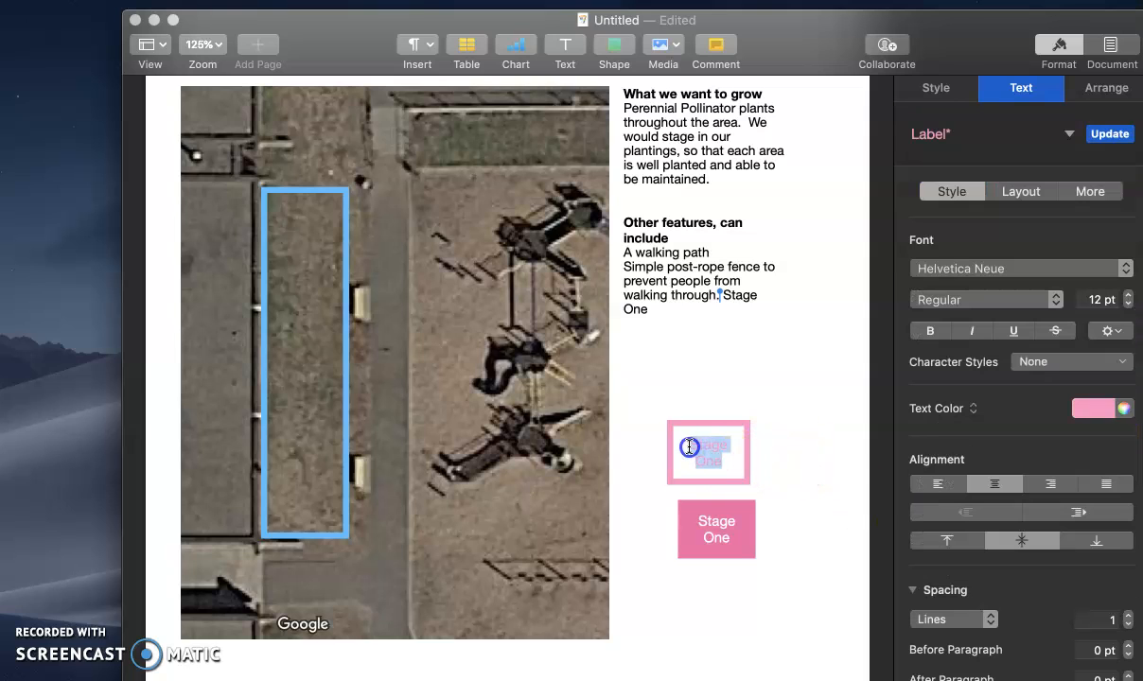
click(762, 399)
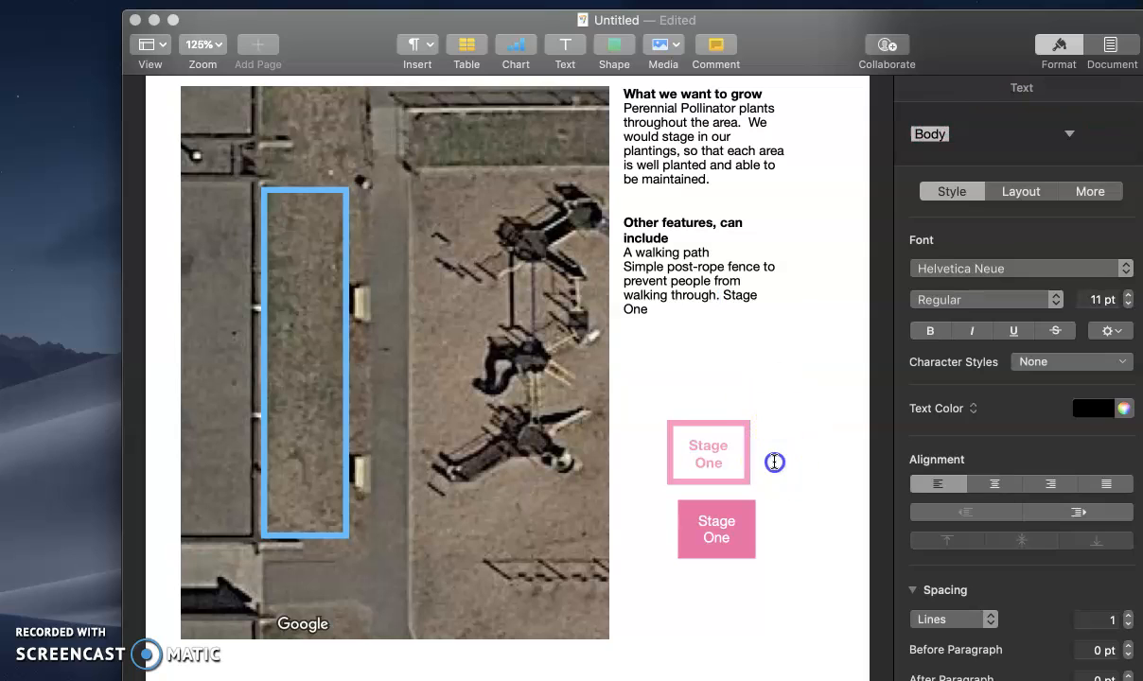
drag(719, 424, 325, 467)
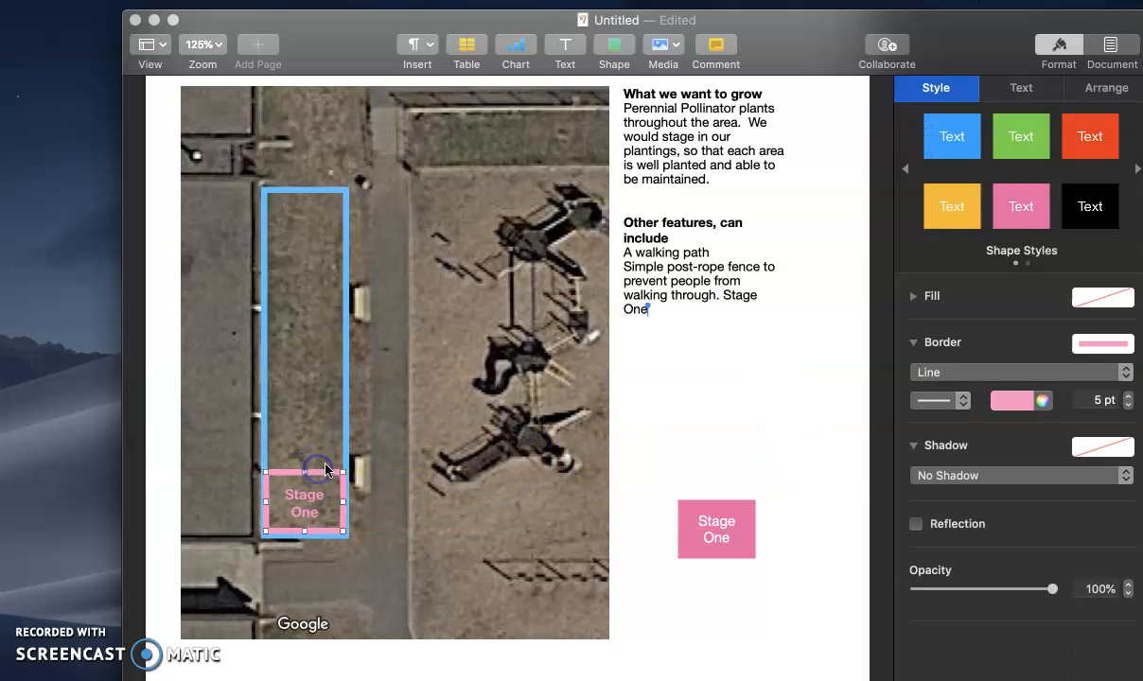
click(314, 501)
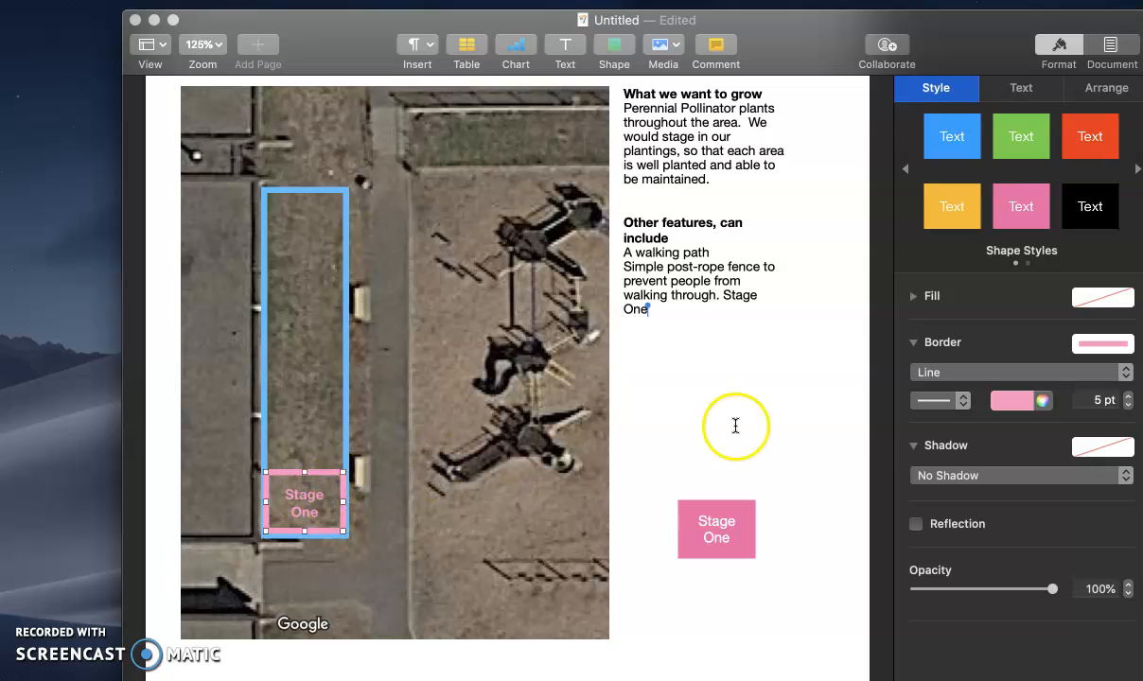
click(705, 428)
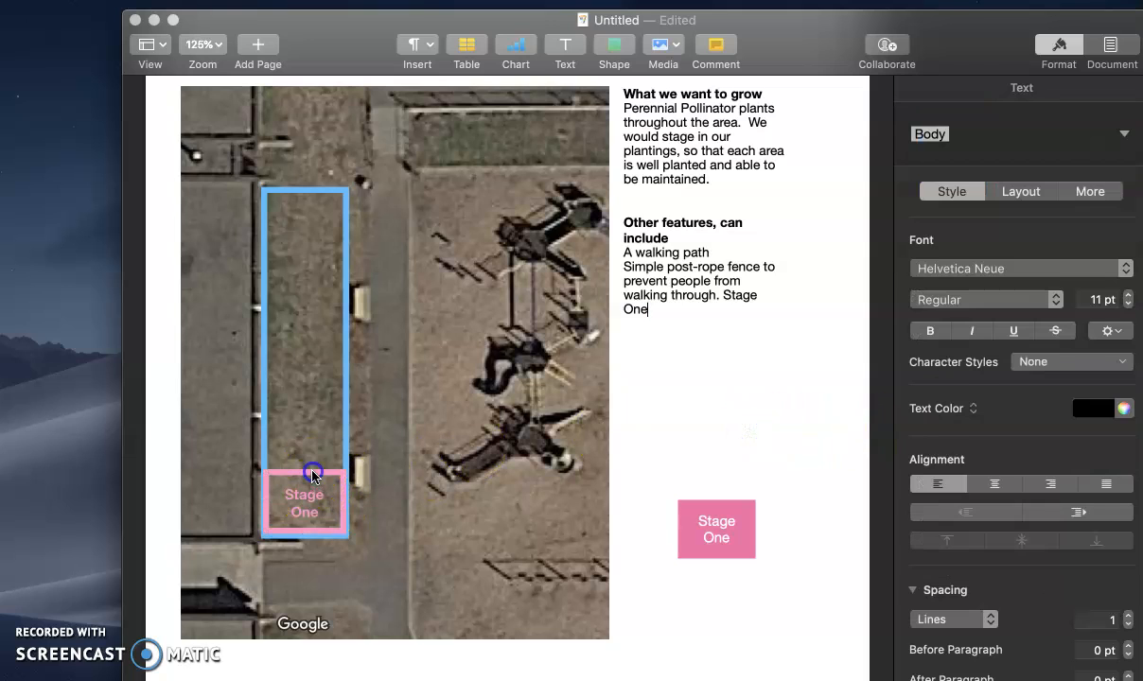
Duplicate the outlined "Stage One" rectangle, relabel the copy "Stage Two" and place it directly above the original in the blue area
click(313, 475)
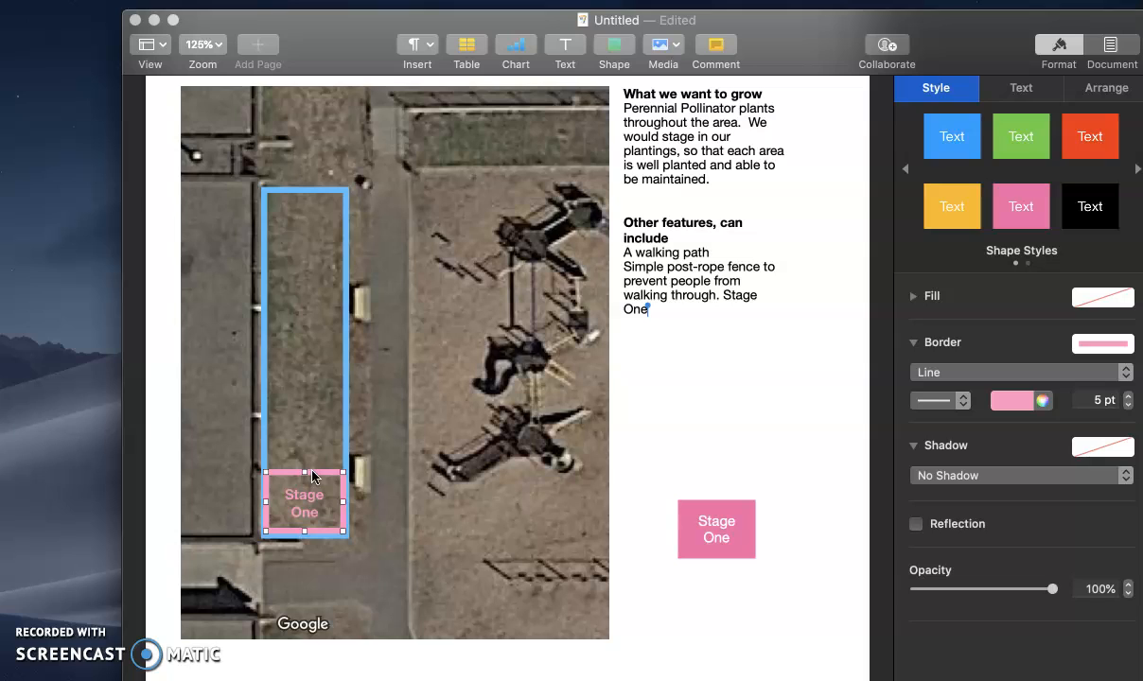
click(720, 455)
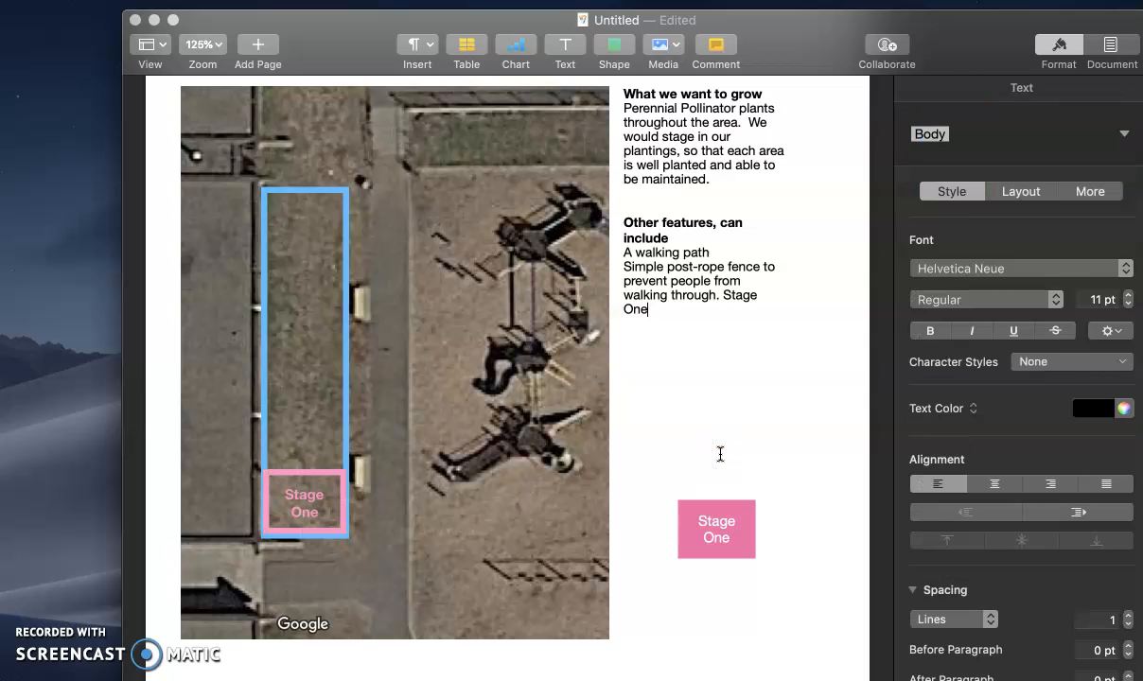
key(cmd+v)
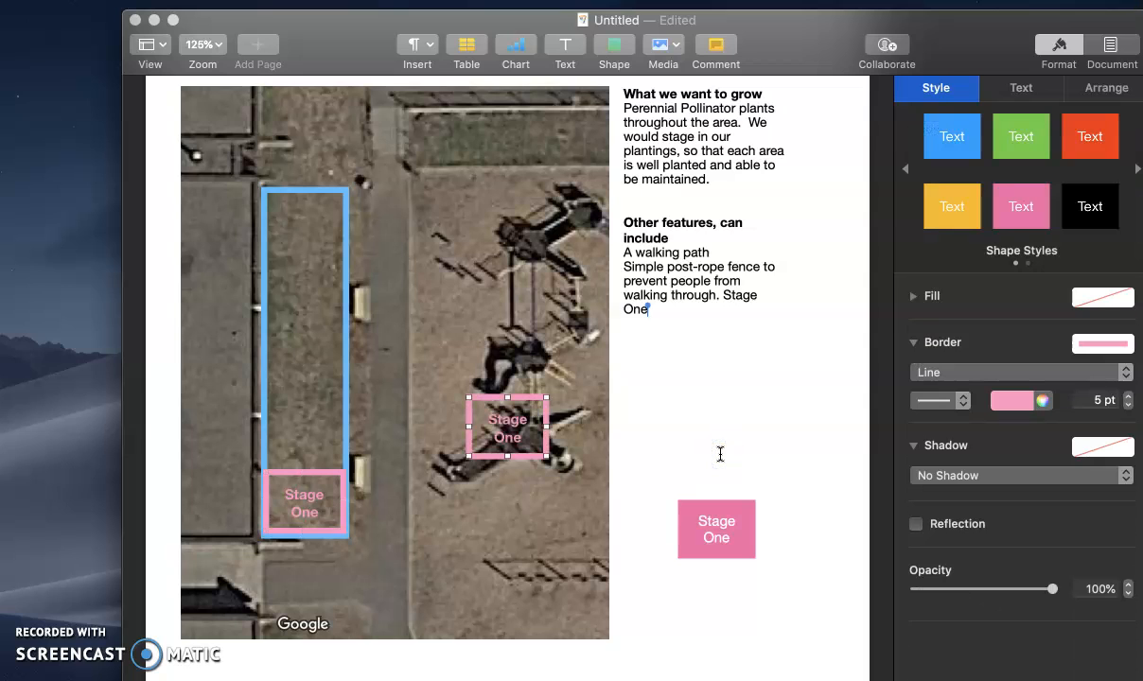
double_click(520, 429)
double_click(516, 436)
text(Two)
drag(508, 424, 309, 414)
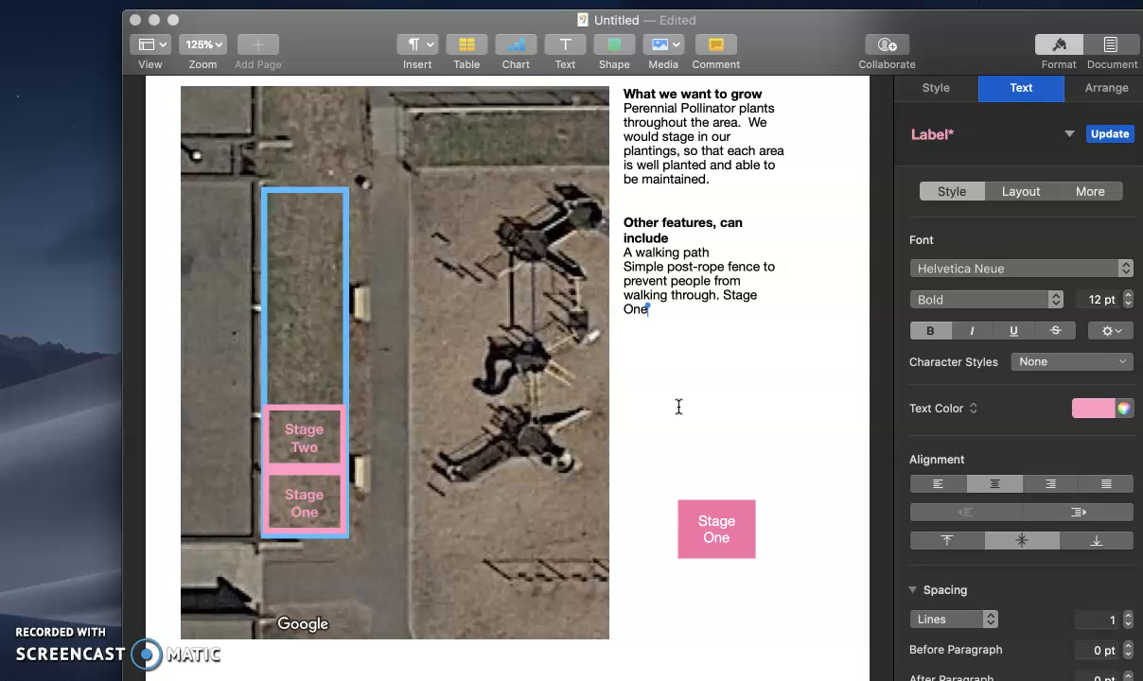
Delete the leftover solid pink "Stage One" rectangle beside the aerial image
key(Escape)
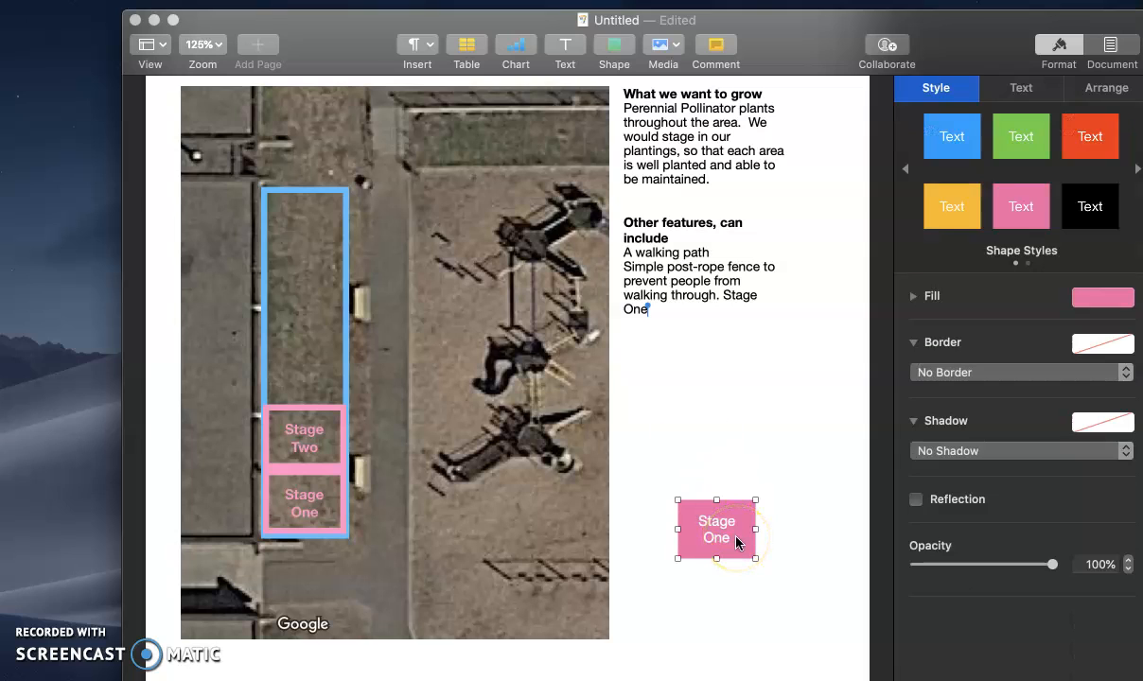
key(Delete)
Ungroup the aerial image and the blue rectangle
click(597, 297)
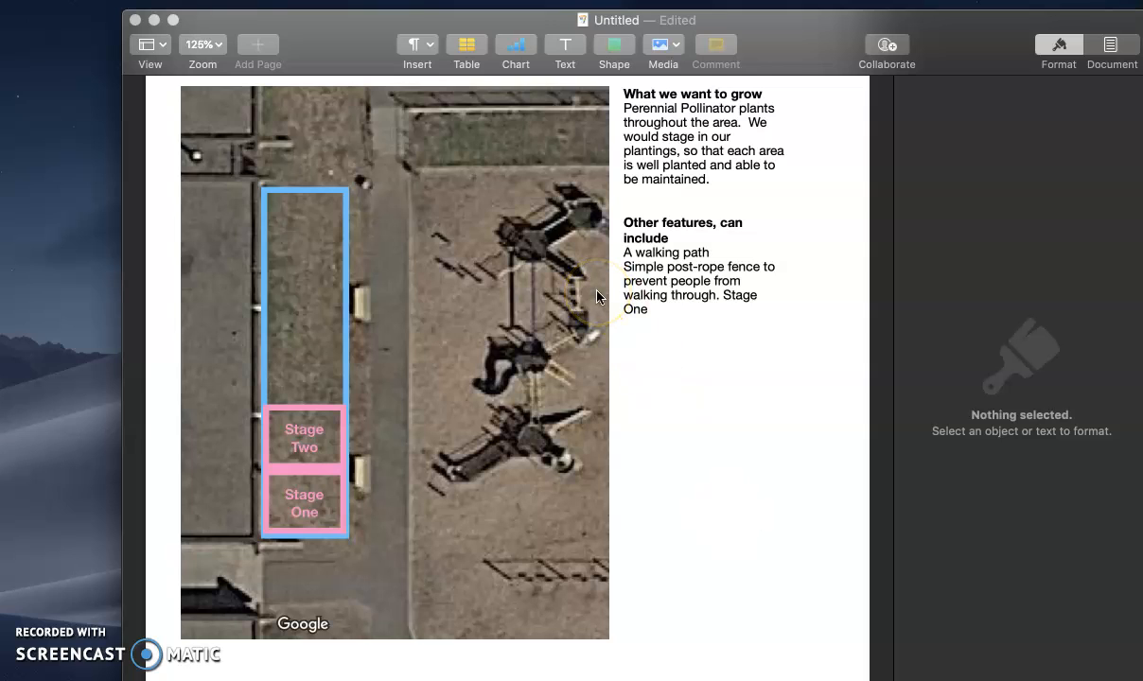
click(597, 297)
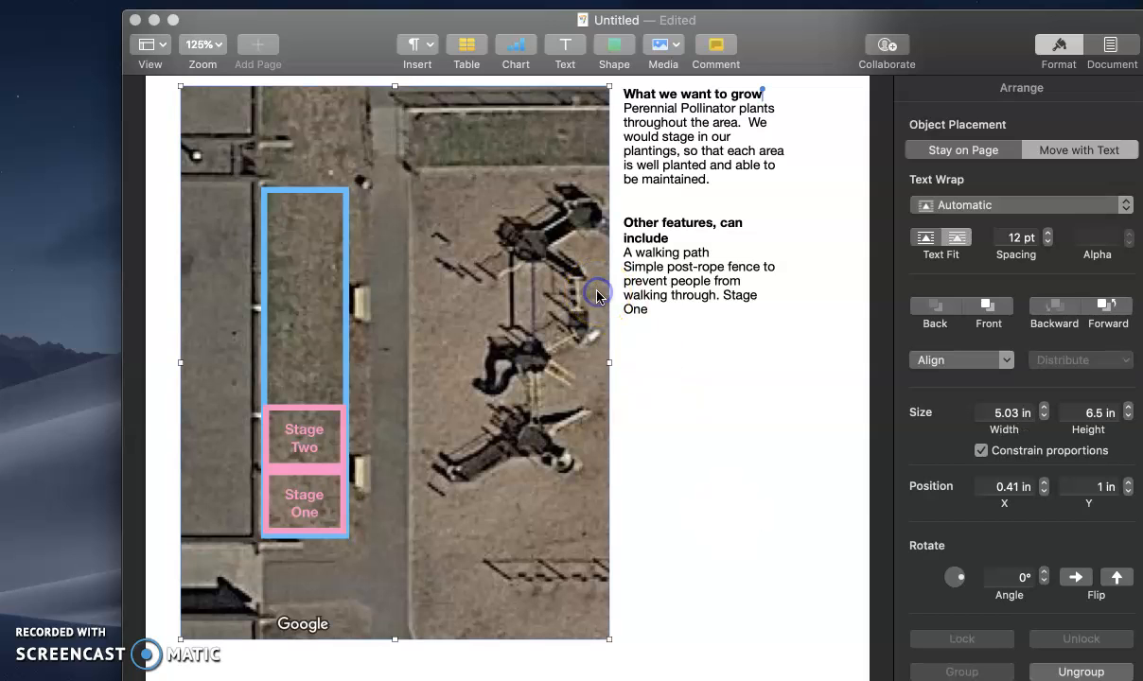
click(1077, 672)
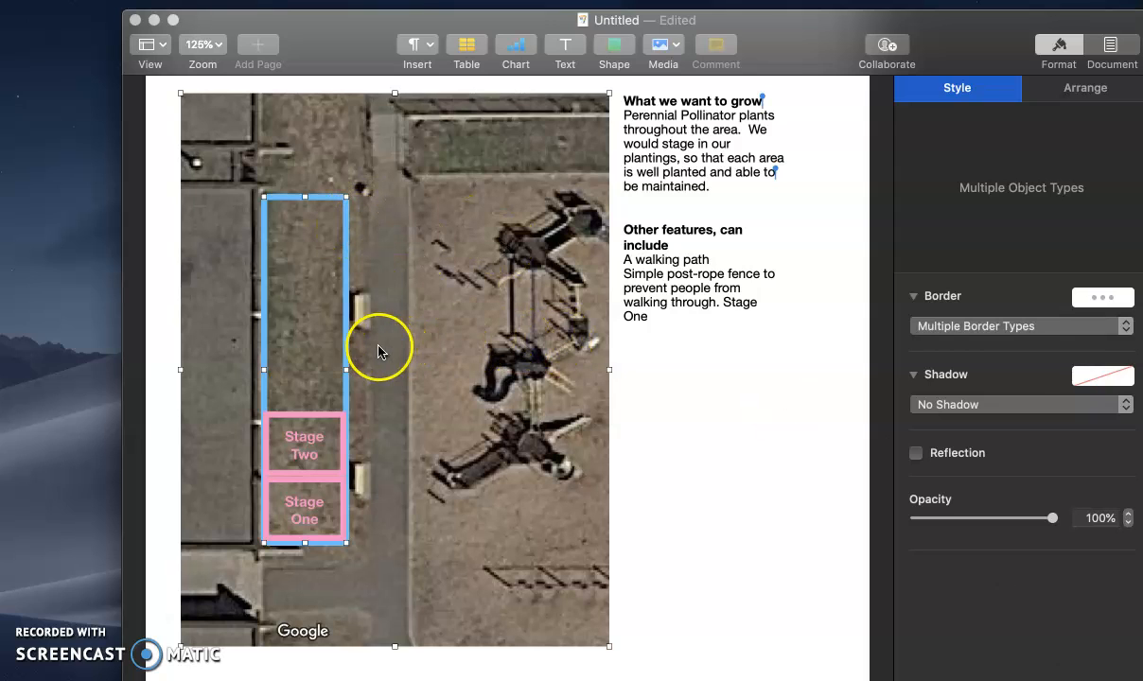
Group the blue rectangle with the pink "Stage Two" and "Stage One" rectangles, leaving the aerial image out of the group
click(690, 455)
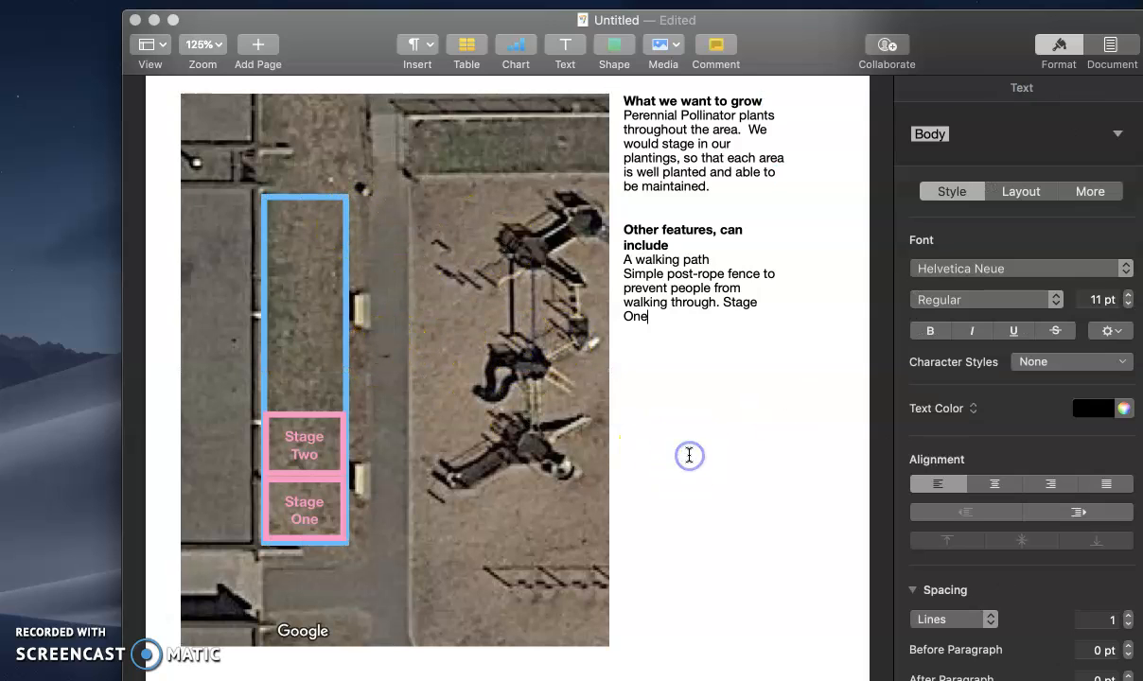
click(346, 348)
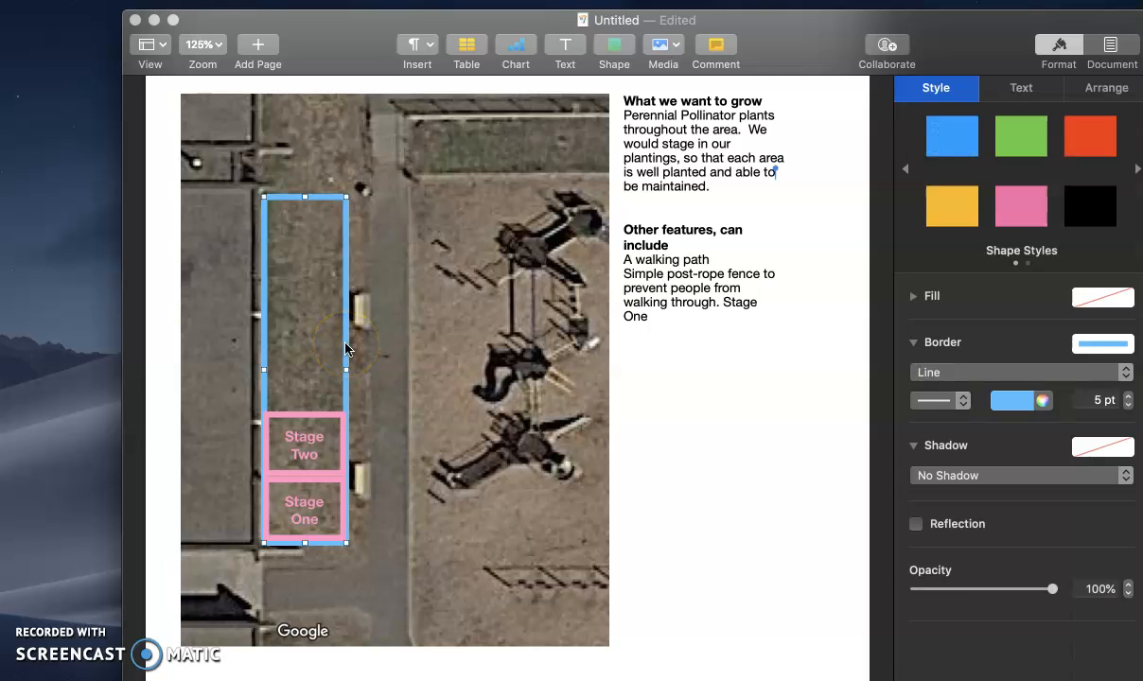
shift+click(304, 416)
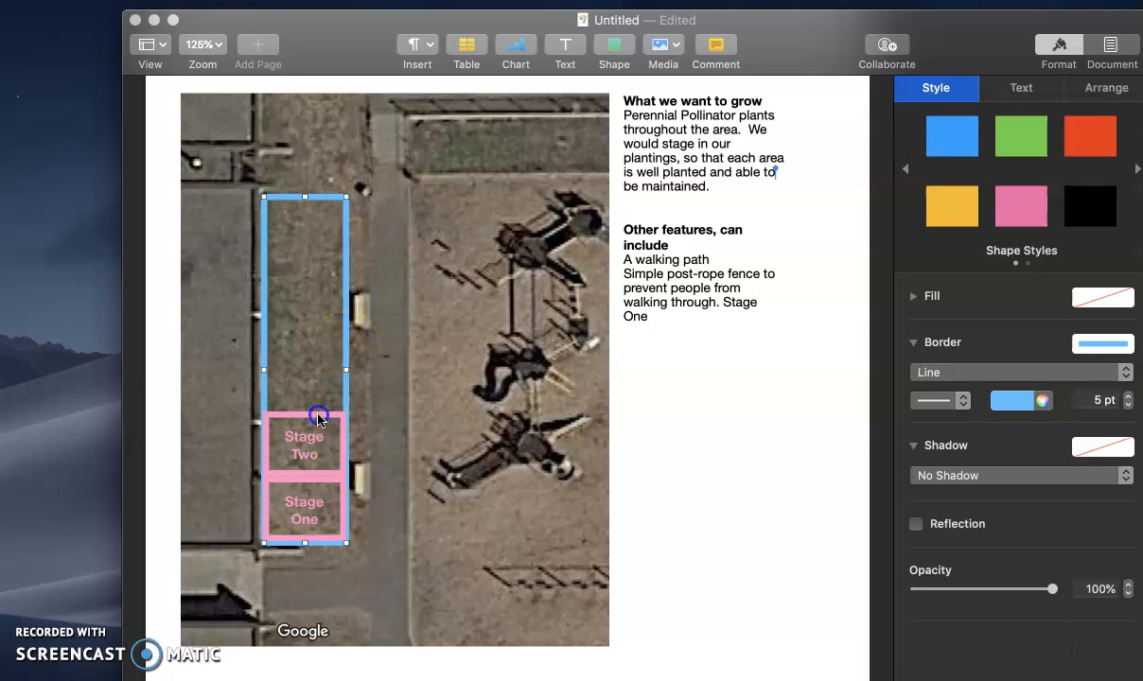
shift+click(325, 478)
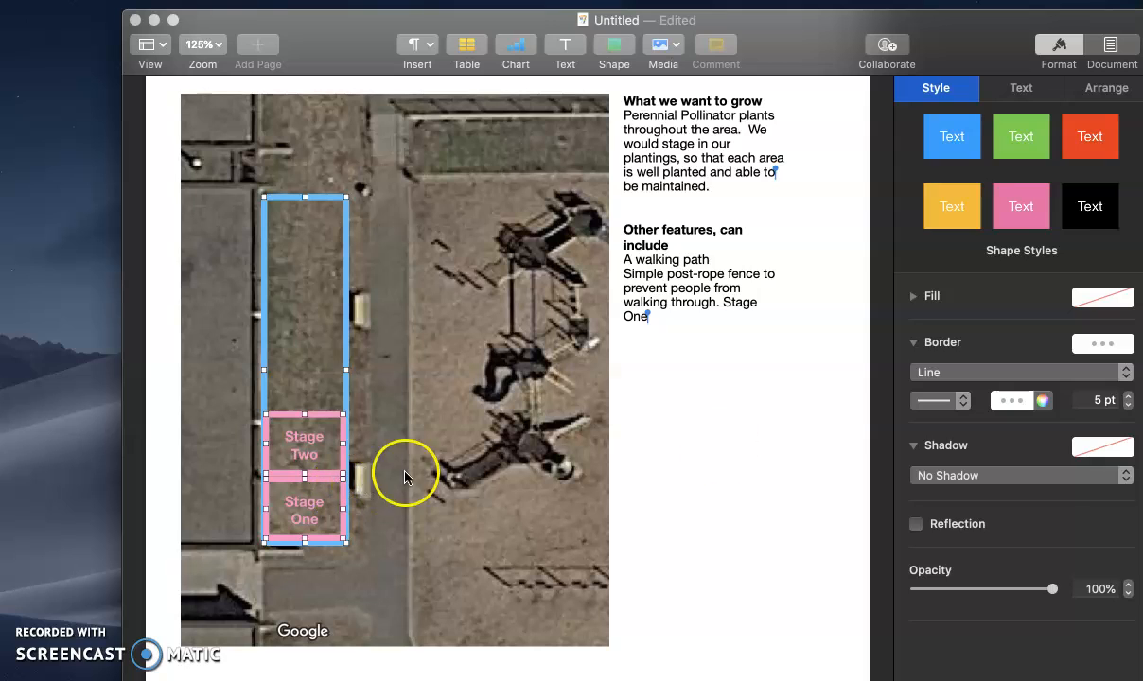
click(1074, 88)
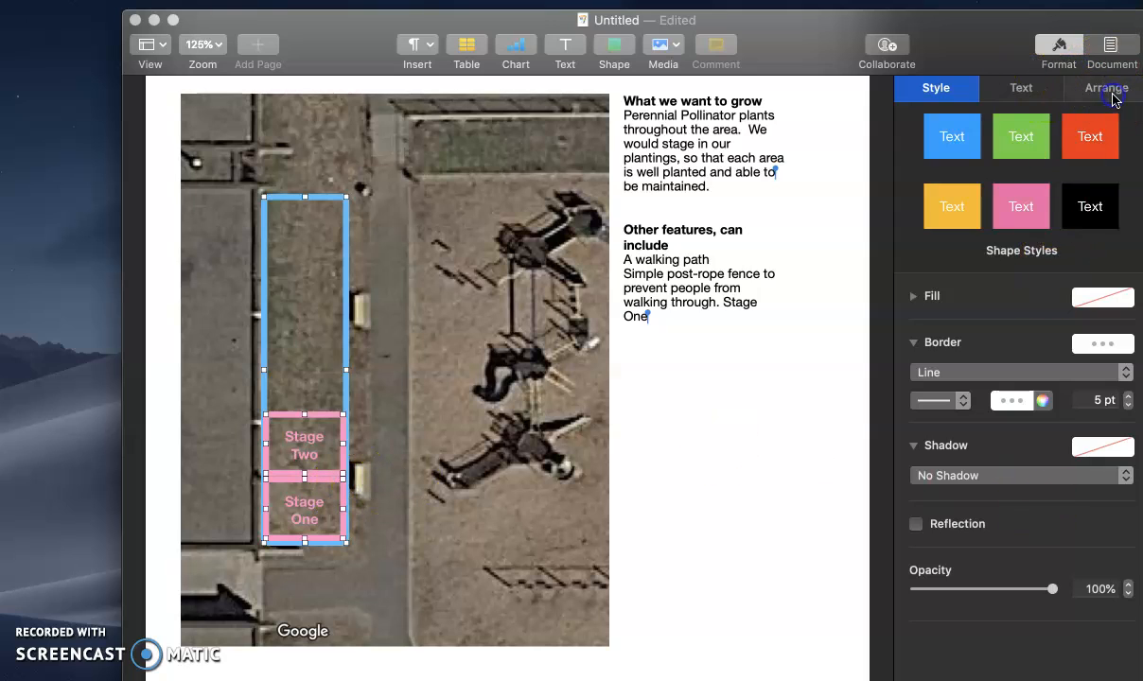
click(963, 670)
Move the aerial image out from behind the stage rectangles, down the page to about X 3.98 in and Y 4.49 in
click(550, 363)
drag(506, 331, 712, 632)
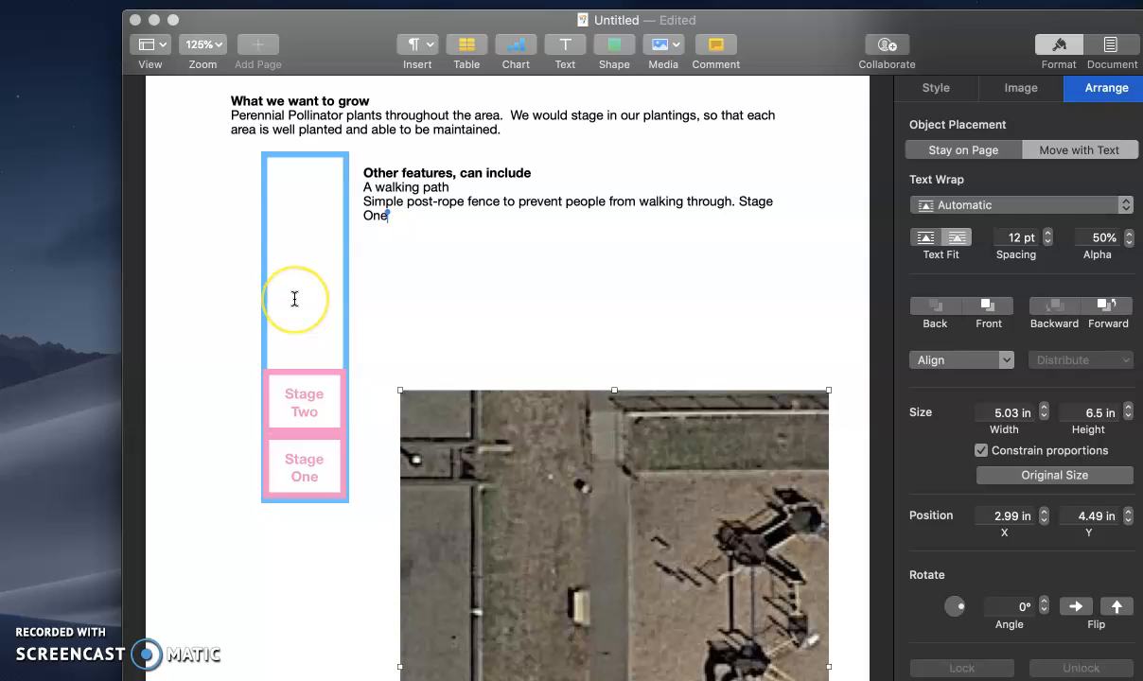
drag(556, 459, 642, 629)
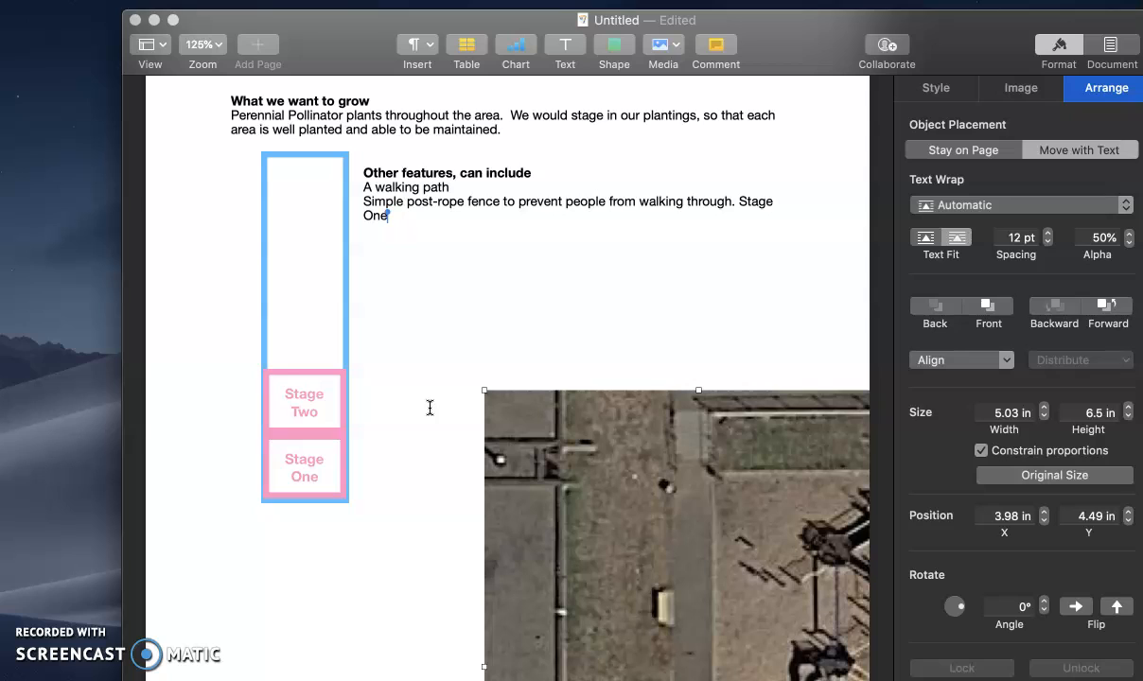
Enter the contact's e-mail address on its own line below the "Other features, can include" text
click(421, 318)
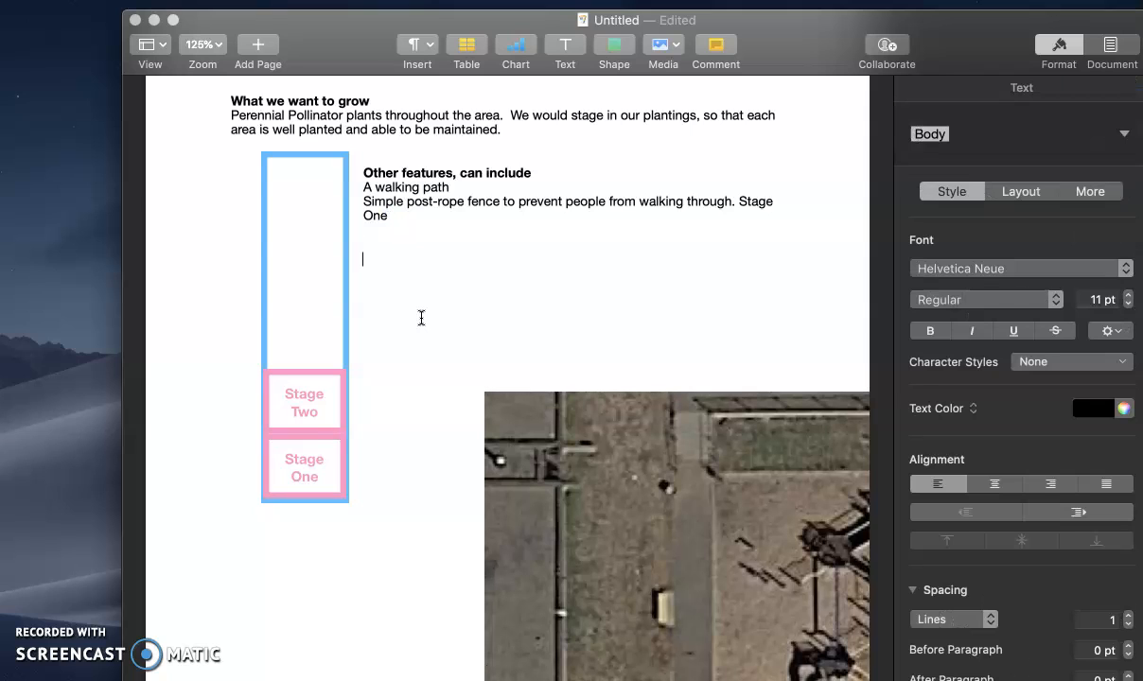
key(BackSpace)
key(BackSpace)
key(BackSpace)
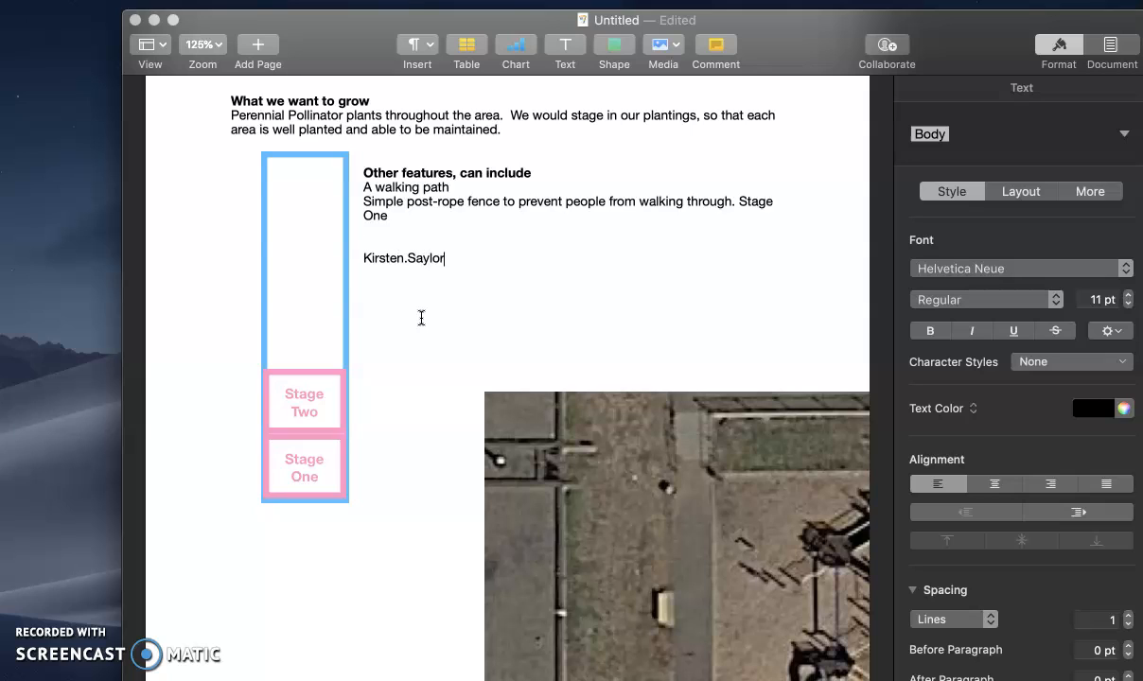
text(spps.org)
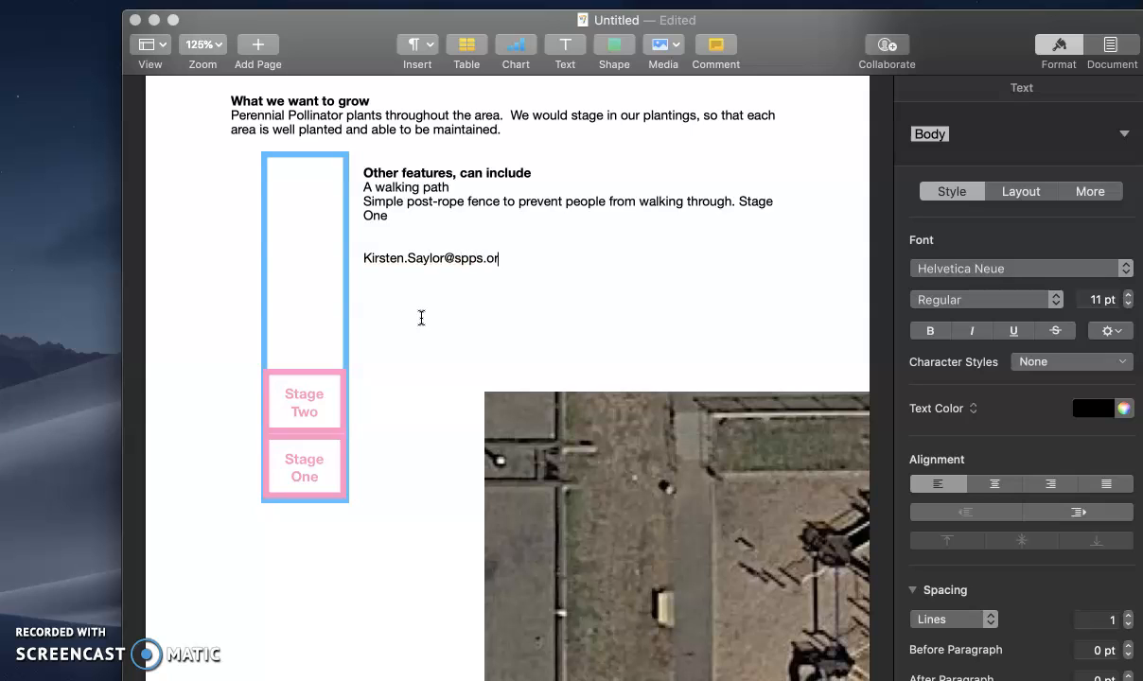